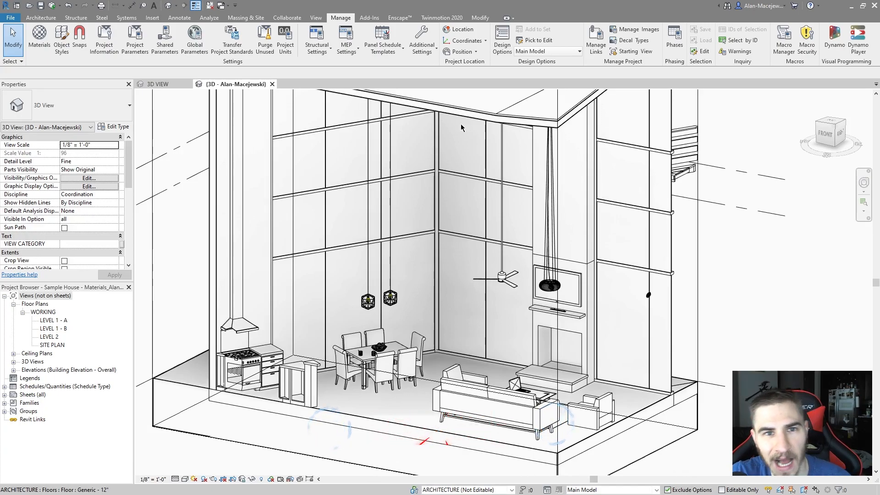
- Check the installed Enscape version information
{"action": "left_click", "coordinate": [408, 20]}
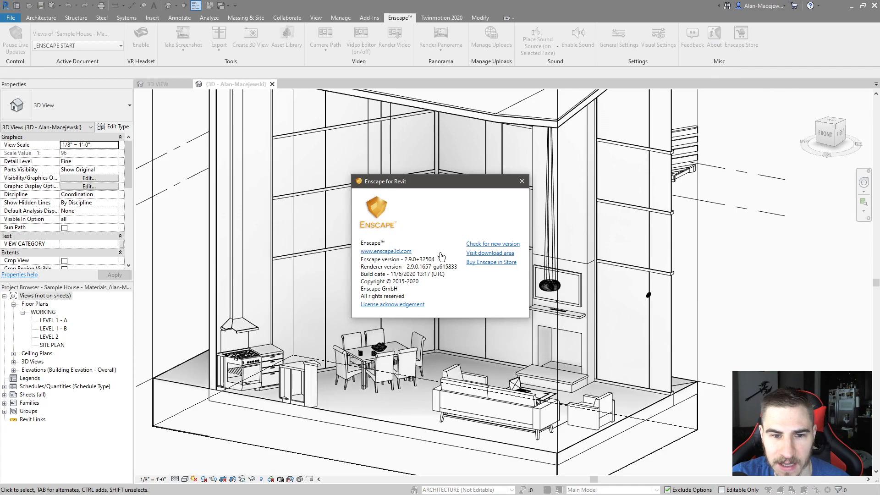
{"action": "left_click", "coordinate": [522, 181]}
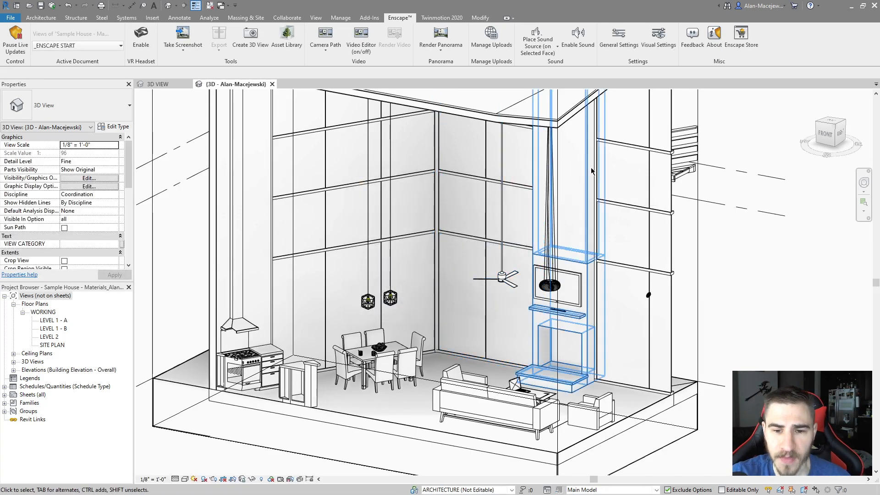
{"action": "middle_click_drag", "start_coordinate": [654, 231], "coordinate": [699, 234]}
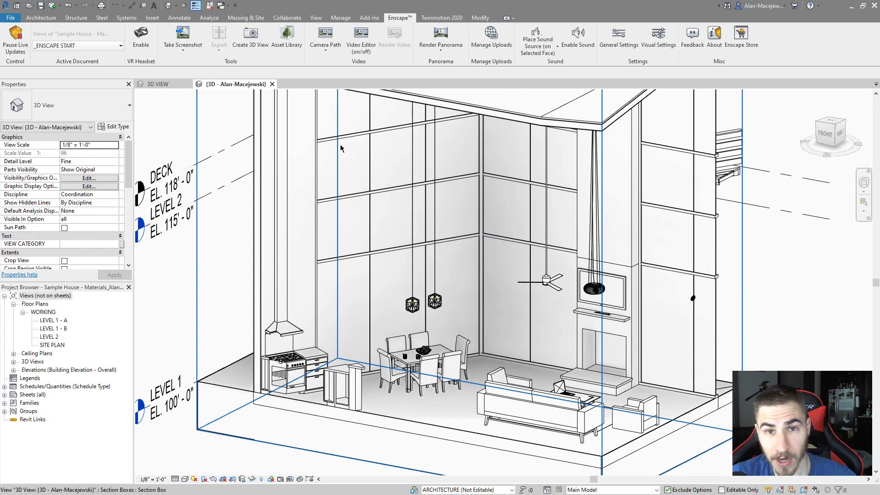
{"action": "left_click", "coordinate": [281, 151]}
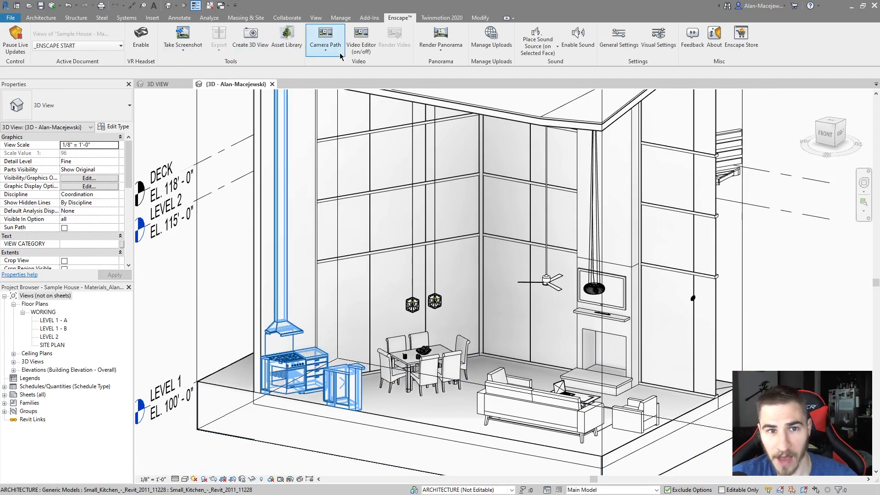
{"action": "key", "text": "Escape"}
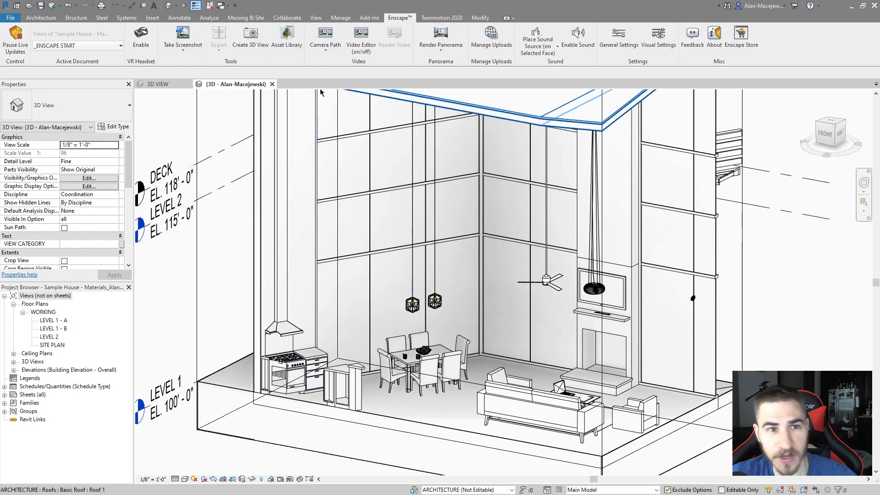
- Open the Enscape Asset Library's custom assets and start creating a new asset
{"action": "left_click", "coordinate": [287, 39]}
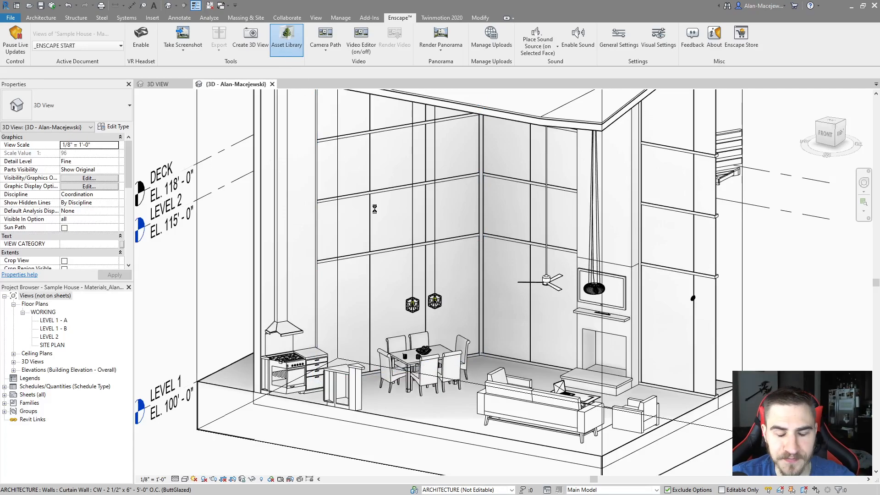
{"action": "left_click_drag", "start_coordinate": [323, 160], "coordinate": [364, 114]}
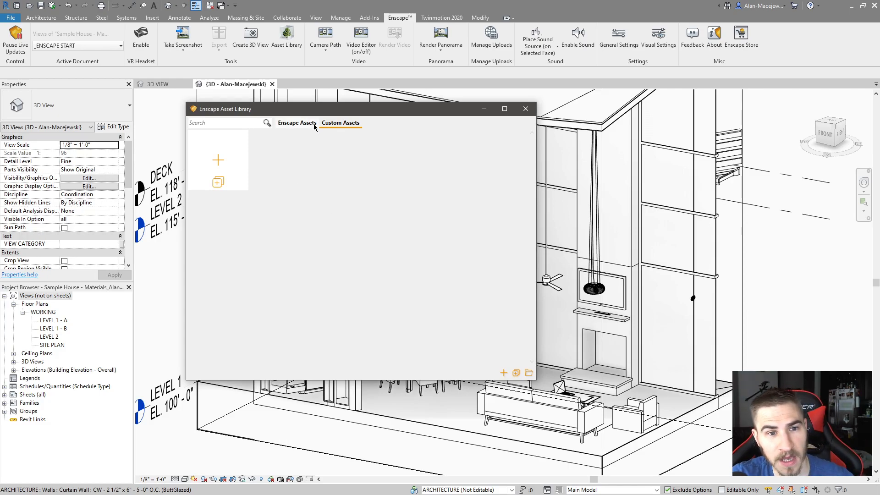
{"action": "left_click", "coordinate": [297, 123]}
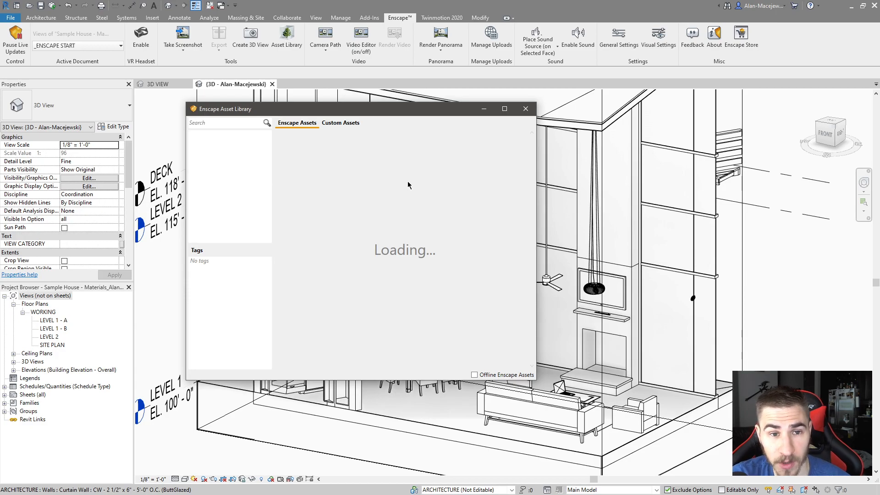
{"action": "left_click", "coordinate": [343, 125]}
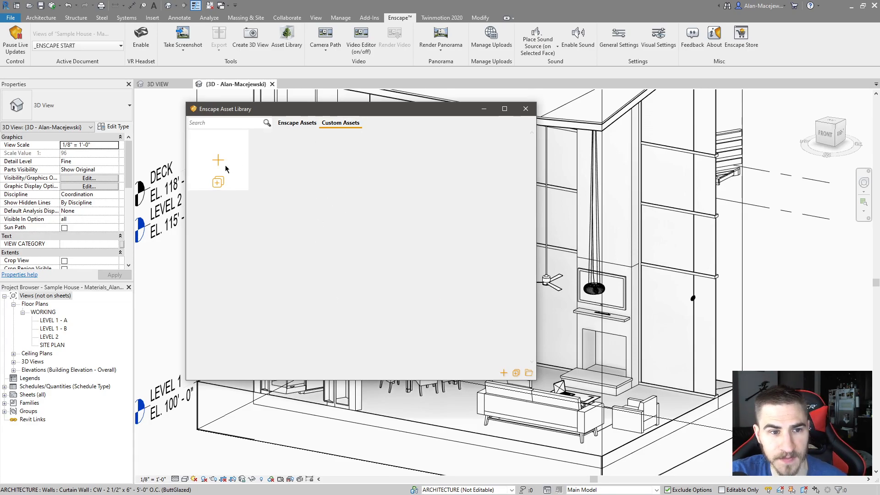
{"action": "mouse_move", "coordinate": [228, 165]}
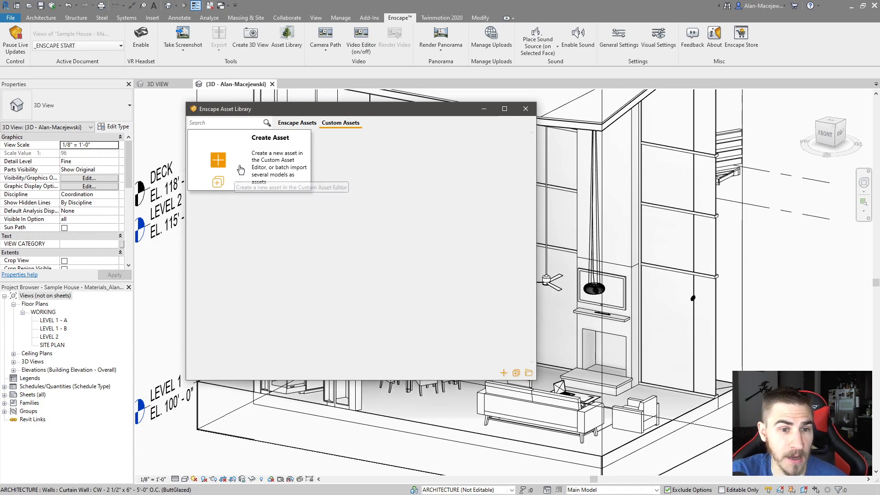
{"action": "left_click", "coordinate": [218, 159]}
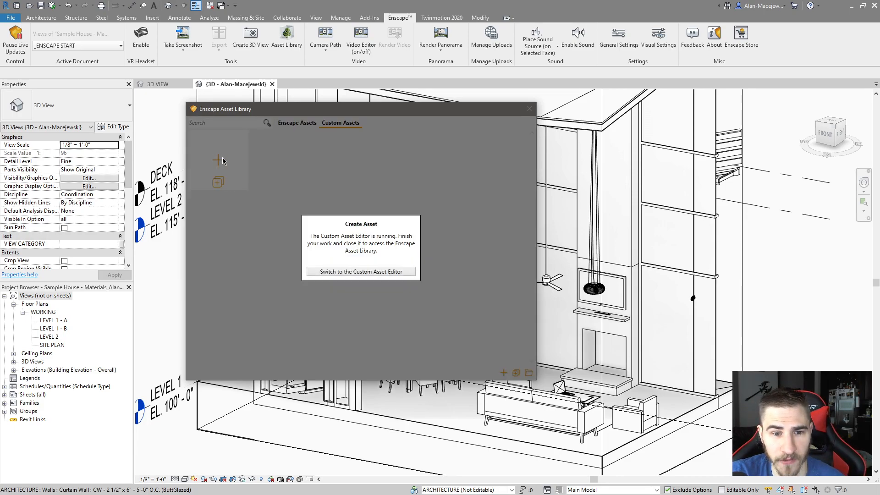
- Choose the Assets folder inside Documents\Enscape as the asset project directory and continue to the second configuration step
{"action": "left_click_drag", "start_coordinate": [326, 163], "coordinate": [489, 212]}
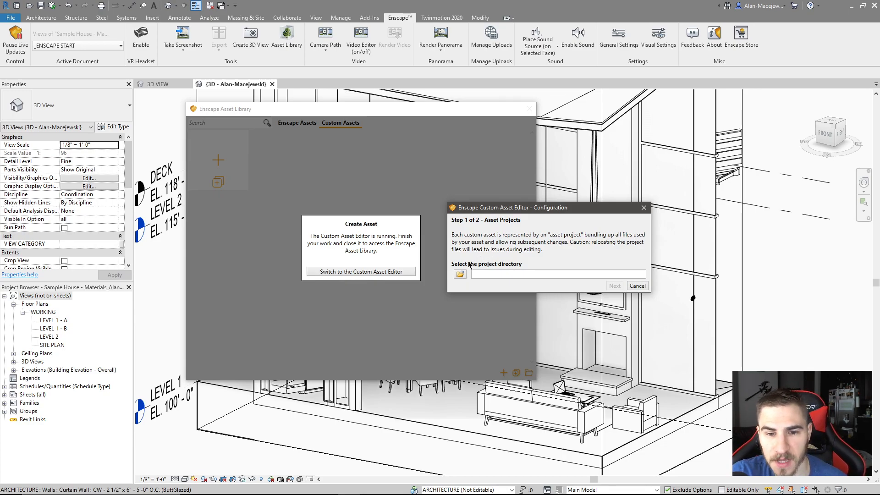
{"action": "left_click", "coordinate": [460, 274]}
{"action": "left_click_drag", "start_coordinate": [477, 172], "coordinate": [376, 135]}
{"action": "double_click", "coordinate": [365, 263]}
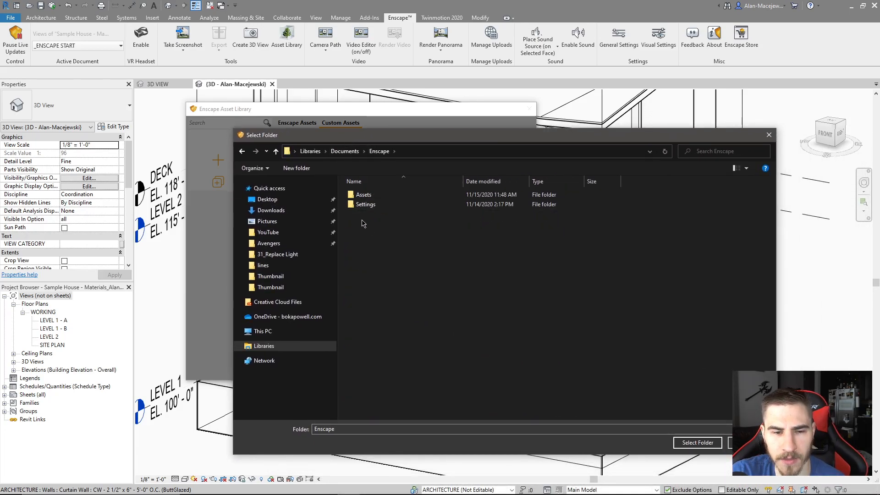
{"action": "left_click", "coordinate": [382, 199]}
{"action": "double_click", "coordinate": [381, 199]}
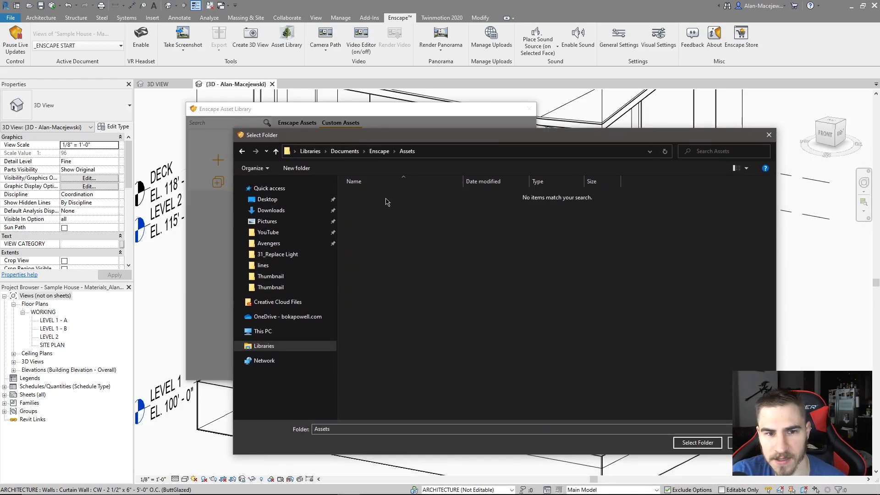
{"action": "left_click", "coordinate": [689, 443]}
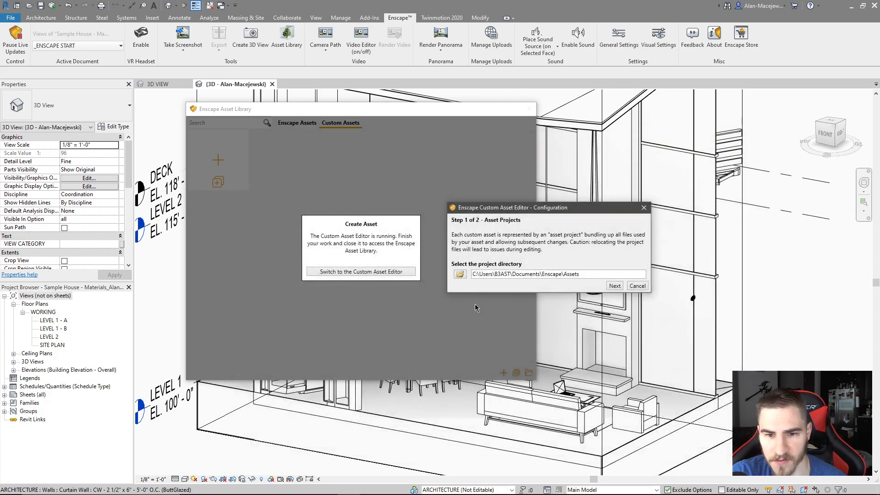
{"action": "left_click", "coordinate": [615, 285]}
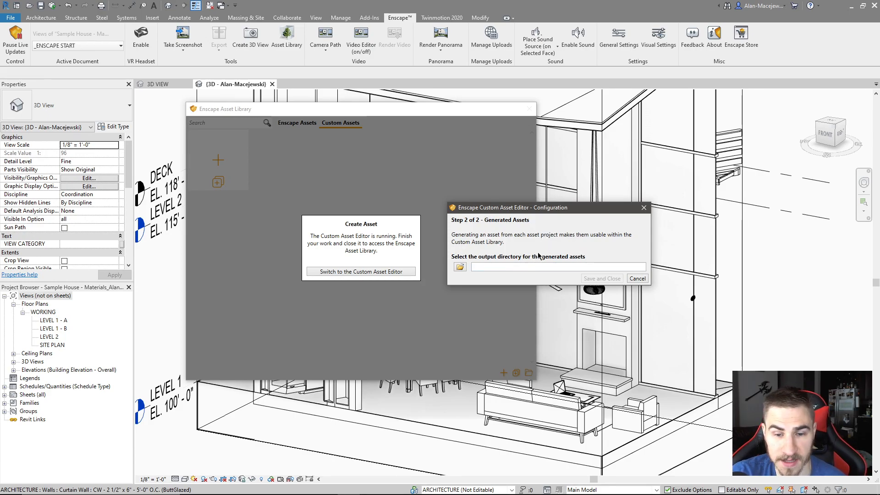
- Choose the same Documents\Enscape\Assets folder as the output directory for generated assets and save the configuration
{"action": "left_click", "coordinate": [461, 267]}
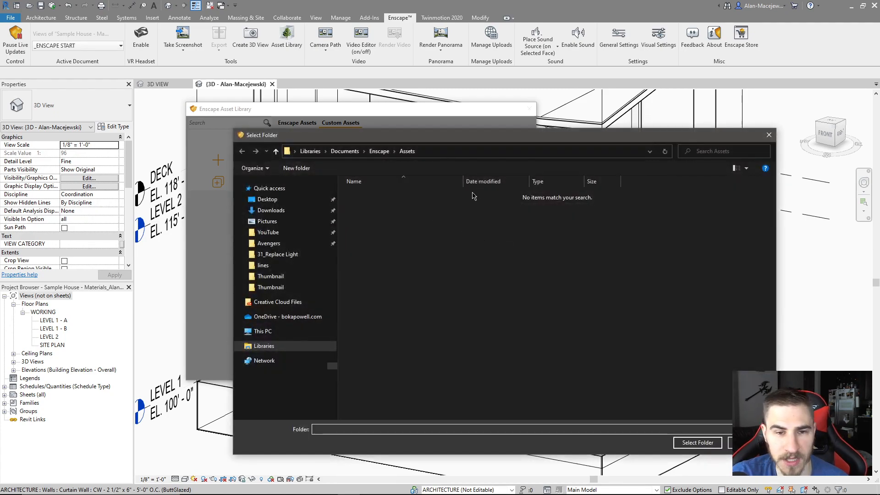
{"action": "left_click", "coordinate": [677, 446]}
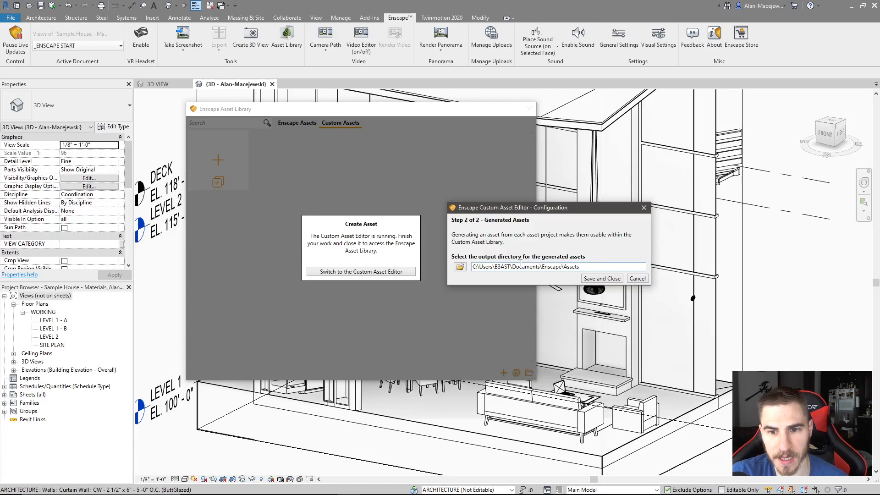
{"action": "left_click", "coordinate": [604, 280]}
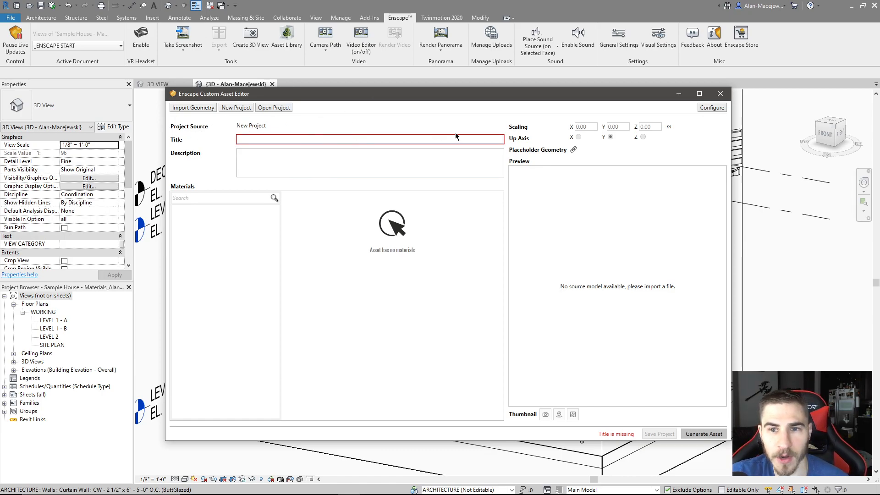
- Review the Custom Asset Editor's project directory configuration without changing it
{"action": "left_click", "coordinate": [711, 108]}
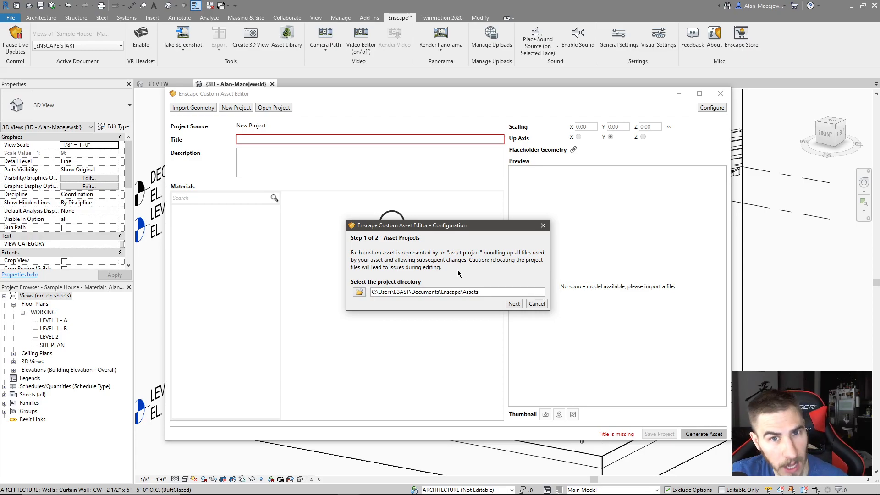
{"action": "left_click", "coordinate": [543, 304]}
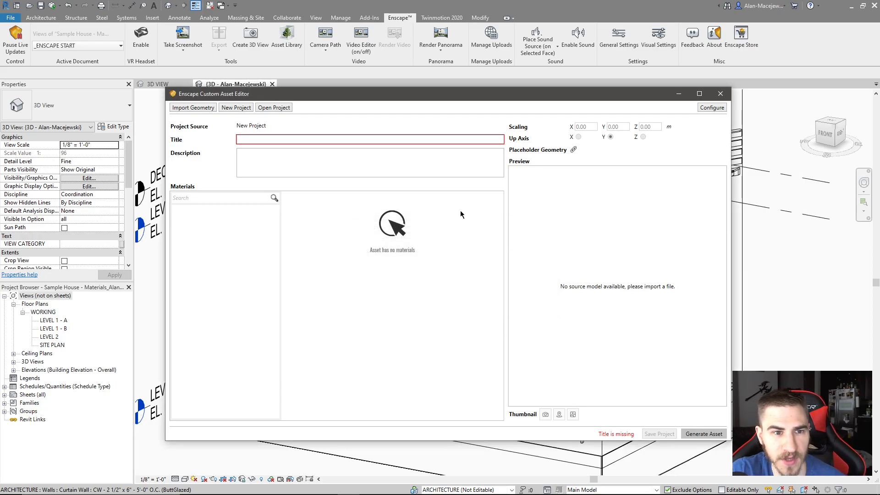
- Check which model file types geometry import accepts and look through the files in the Wooden-Watch-Tower folder
{"action": "left_click", "coordinate": [190, 108]}
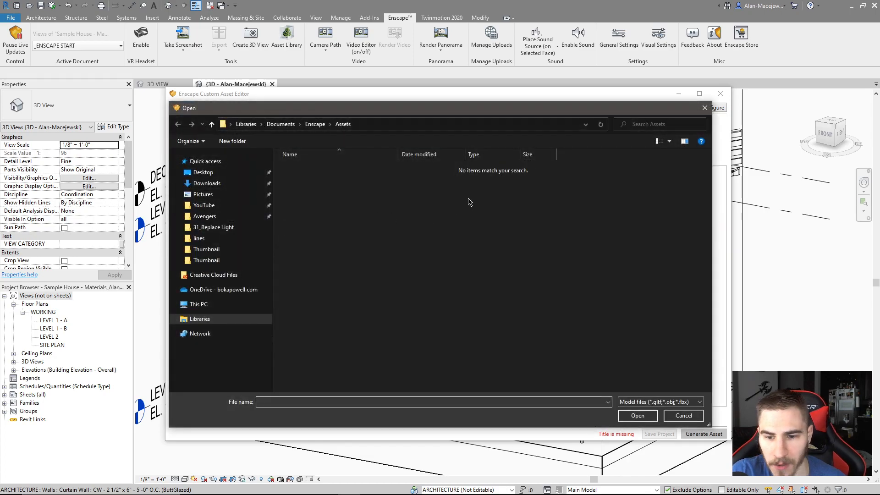
{"action": "left_click", "coordinate": [687, 404]}
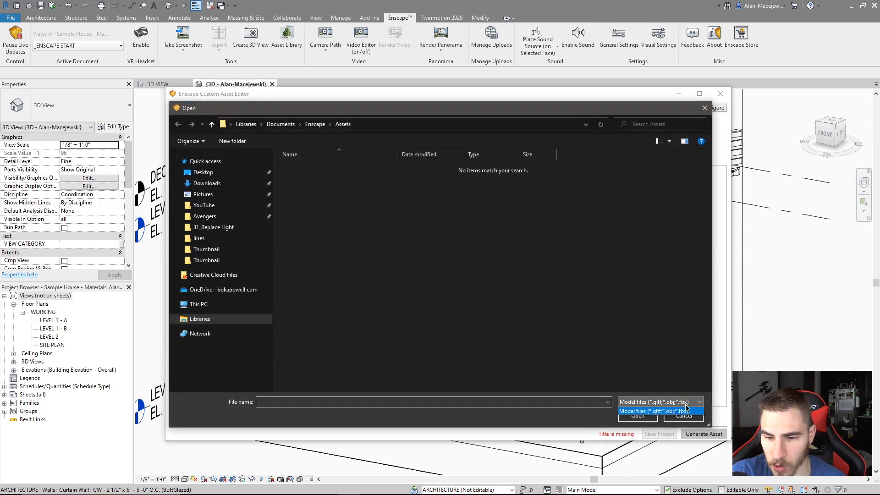
{"action": "left_click", "coordinate": [641, 411]}
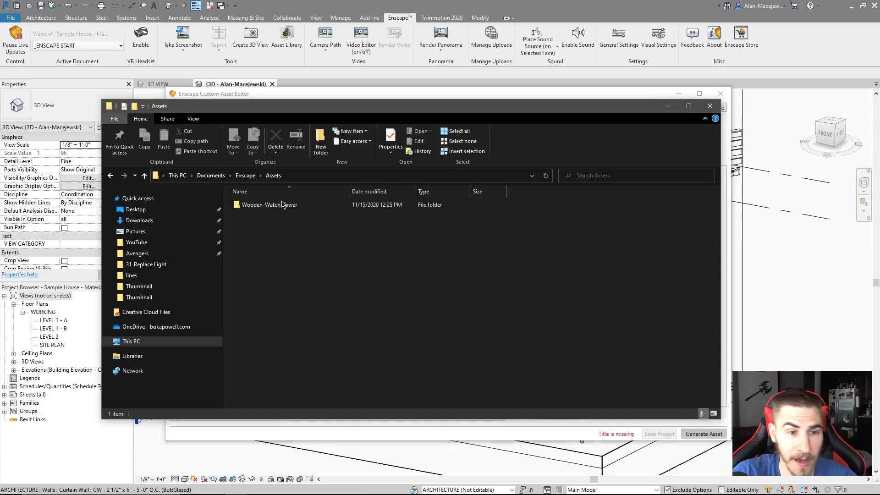
{"action": "double_click", "coordinate": [259, 205]}
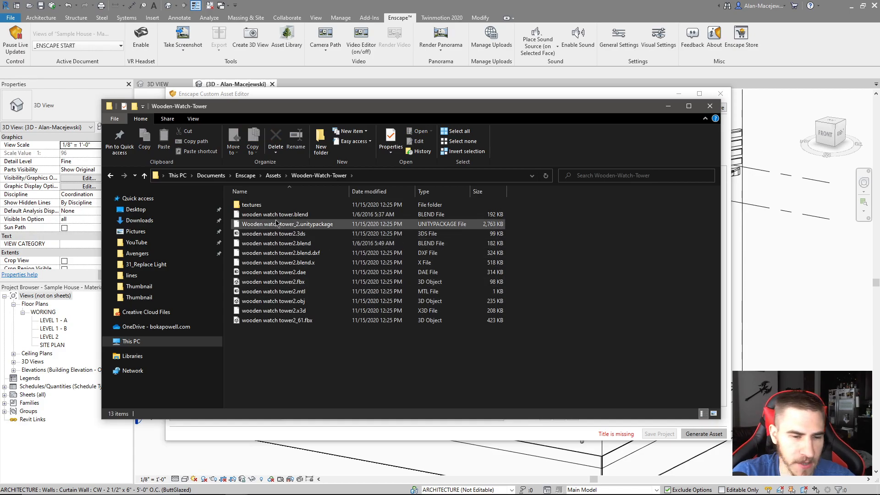
{"action": "left_click", "coordinate": [669, 107]}
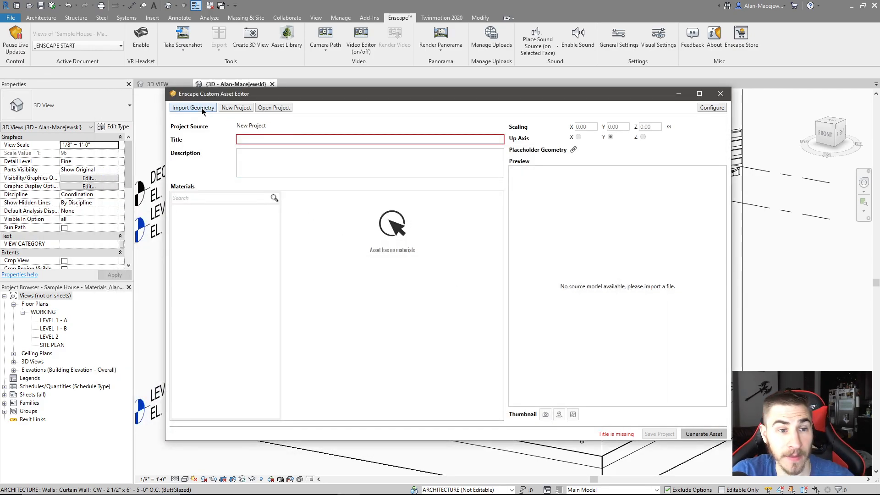
- Import the geometry file wooden watch tower2_61.fbx from the Wooden-Watch-Tower folder into the new asset project
{"action": "left_click", "coordinate": [202, 110]}
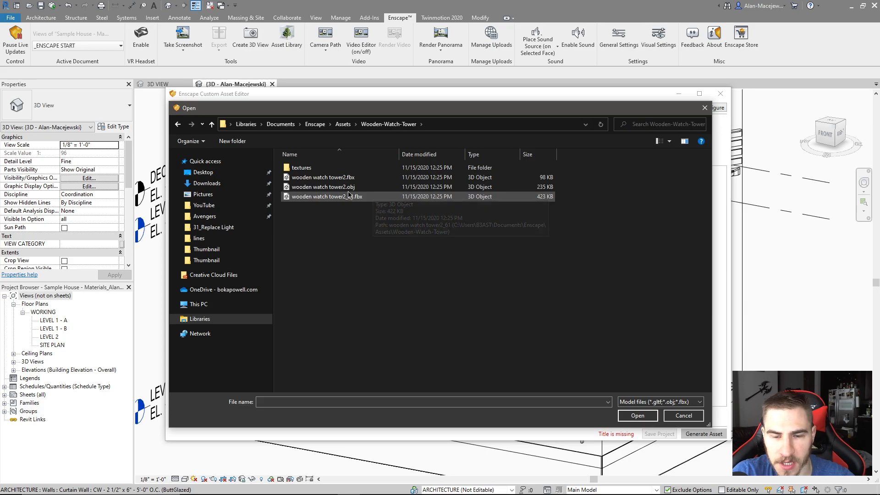
{"action": "left_click", "coordinate": [328, 201]}
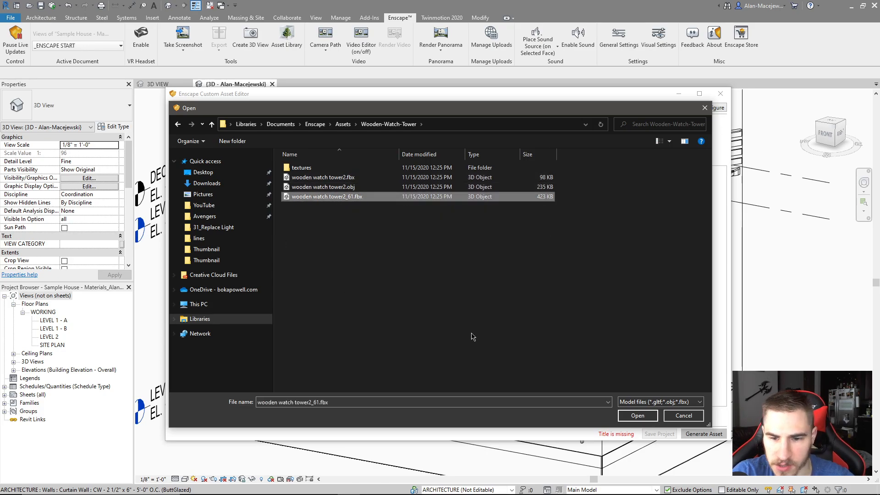
{"action": "left_click", "coordinate": [637, 417]}
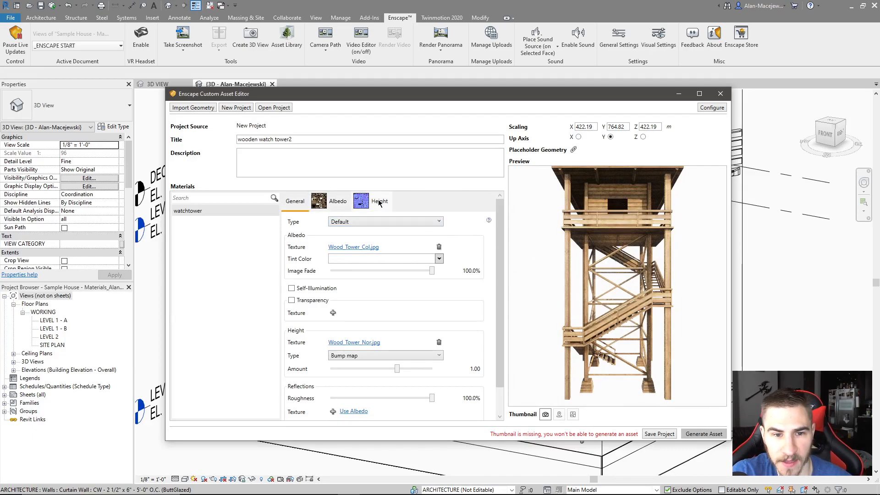
- Examine the watch tower's overall structure, stairs, cabin window and wood textures in the asset preview
{"action": "left_click_drag", "start_coordinate": [613, 242], "coordinate": [635, 246]}
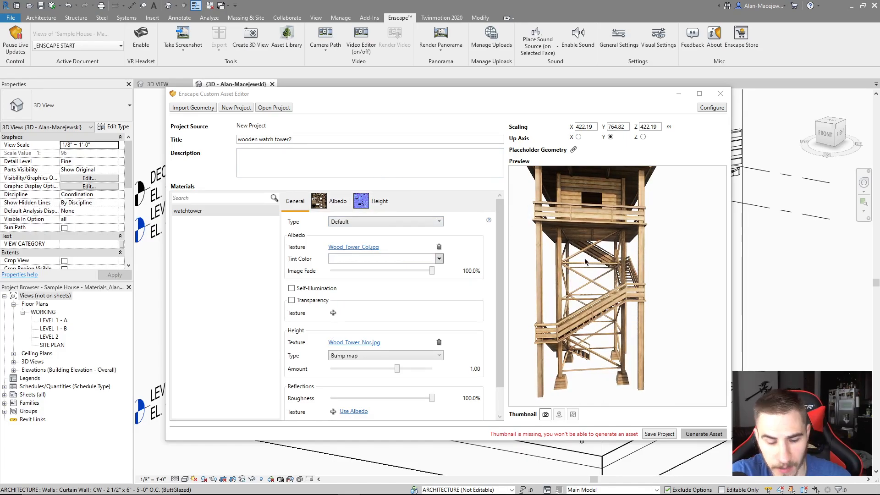
{"action": "right_click_drag", "start_coordinate": [582, 293], "coordinate": [633, 251]}
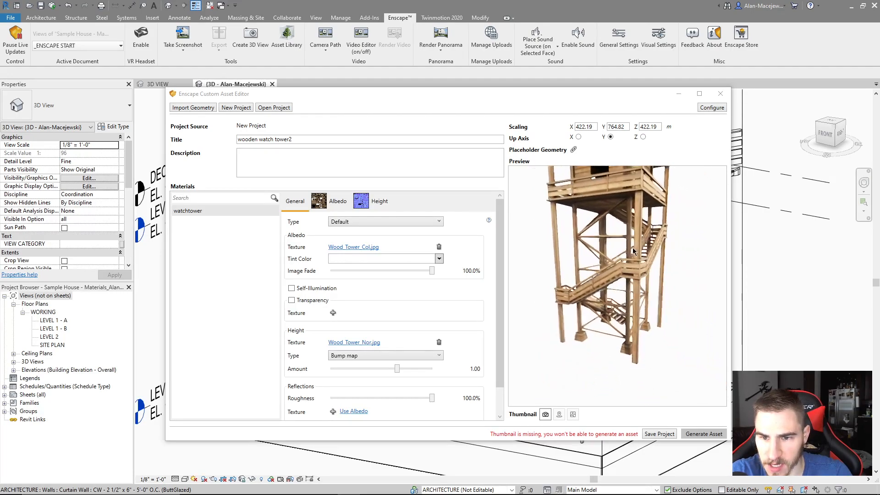
{"action": "left_click_drag", "start_coordinate": [639, 251], "coordinate": [624, 289]}
{"action": "left_click_drag", "start_coordinate": [583, 345], "coordinate": [612, 314]}
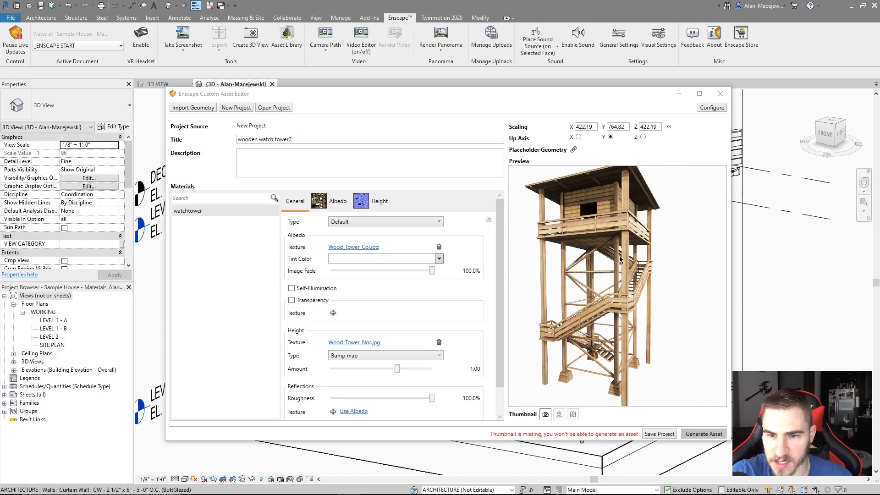
{"action": "left_click_drag", "start_coordinate": [588, 223], "coordinate": [581, 212]}
{"action": "right_click_drag", "start_coordinate": [581, 212], "coordinate": [436, 180]}
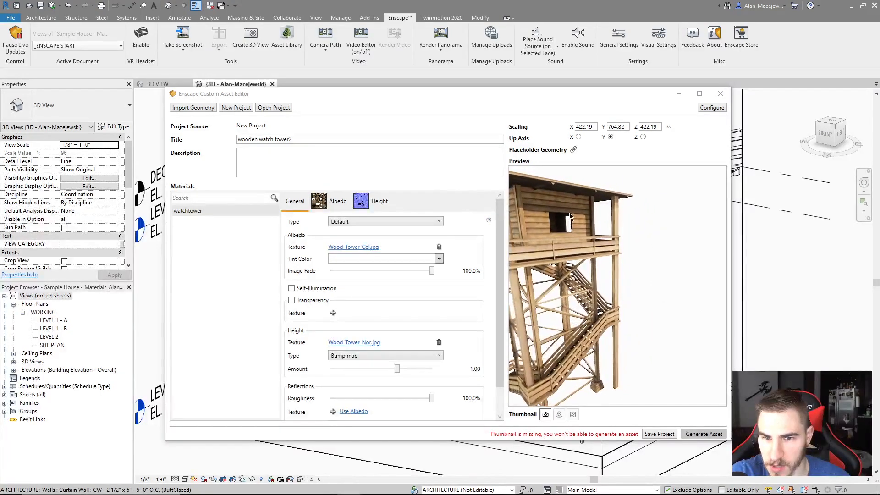
{"action": "scroll", "coordinate": [571, 213], "scroll_direction": "up", "scroll_amount": 5}
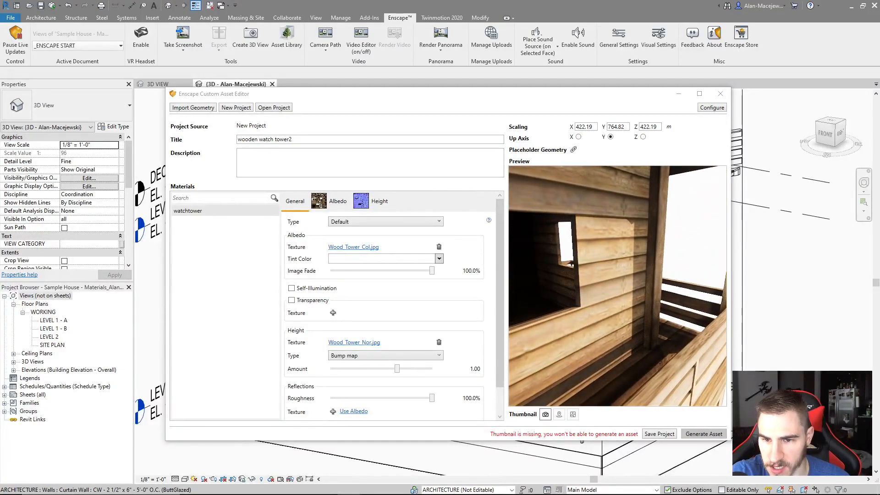
{"action": "right_click_drag", "start_coordinate": [656, 244], "coordinate": [580, 217]}
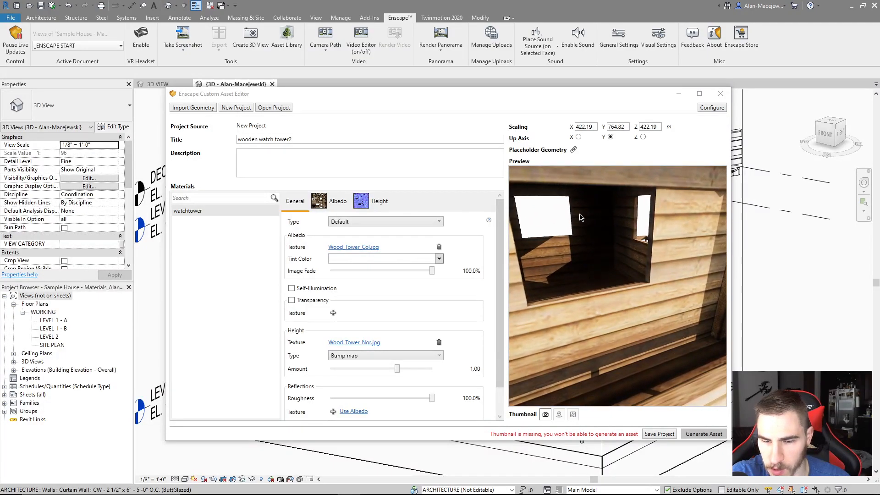
- Look over the cabin walls in the preview and check the watchtower material's type and albedo tint color options
{"action": "right_click_drag", "start_coordinate": [609, 285], "coordinate": [573, 322]}
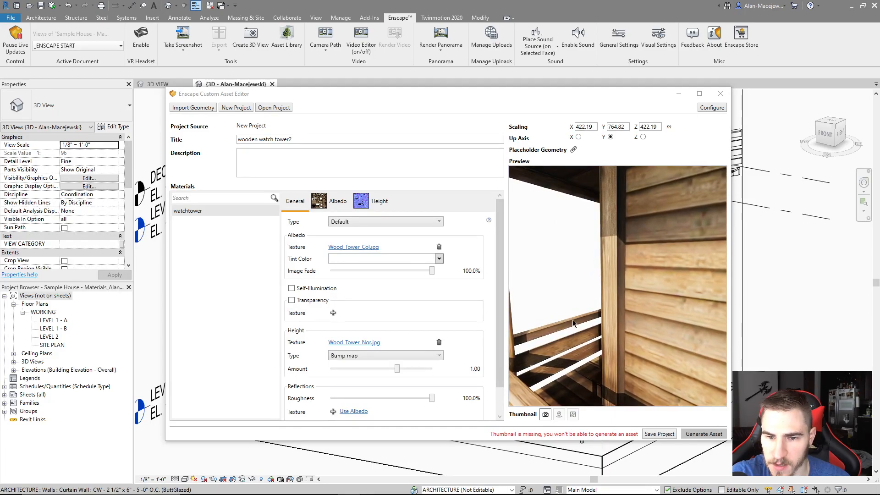
{"action": "left_click_drag", "start_coordinate": [579, 290], "coordinate": [617, 301]}
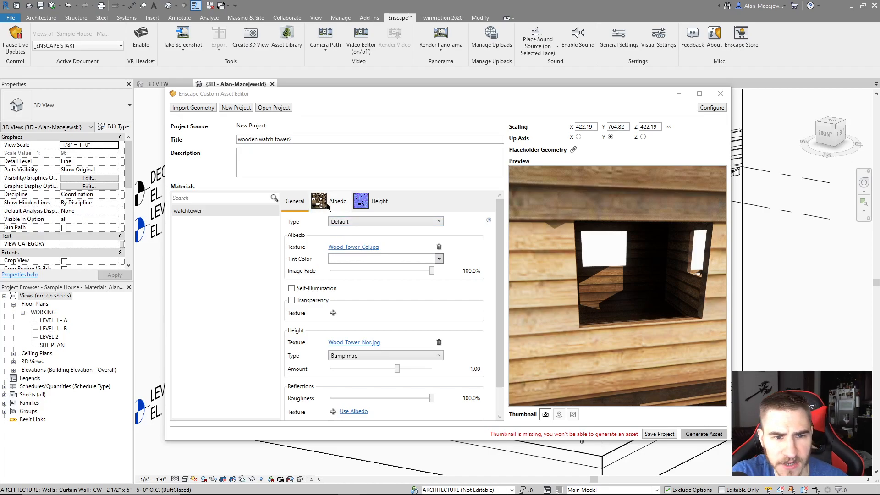
{"action": "left_click", "coordinate": [366, 224]}
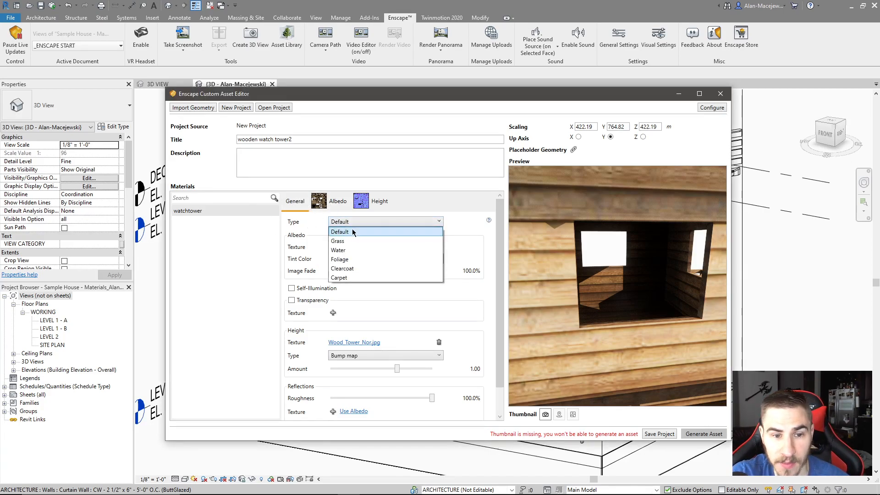
{"action": "left_click", "coordinate": [400, 224]}
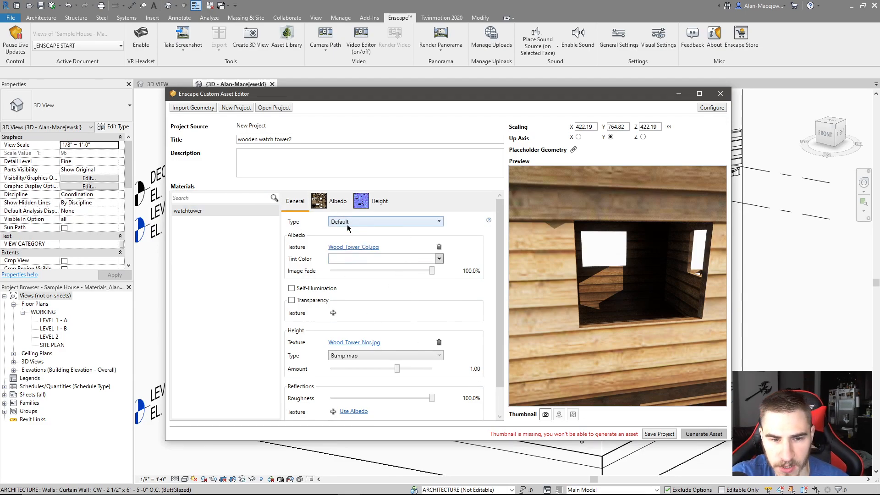
{"action": "left_click", "coordinate": [439, 259]}
{"action": "left_click", "coordinate": [440, 259]}
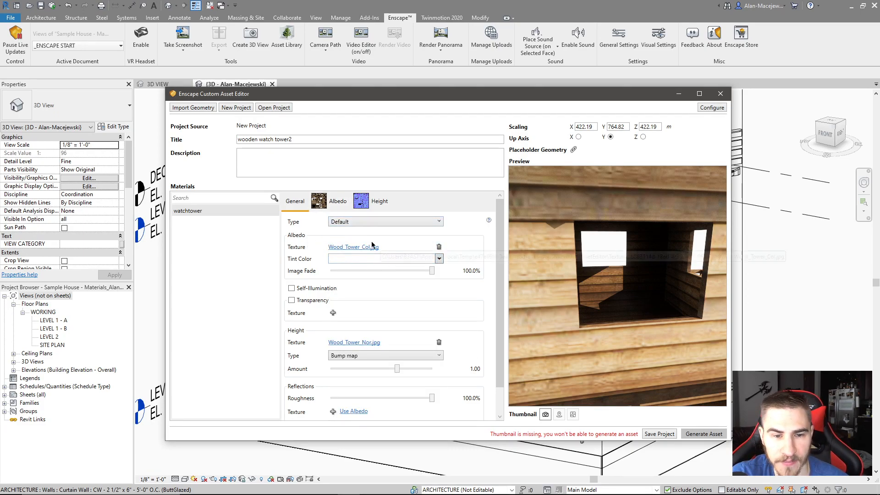
- Try a lower brightness on the Wood_Tower_Col.jpg albedo texture and restore it to 100%
{"action": "left_click", "coordinate": [338, 205]}
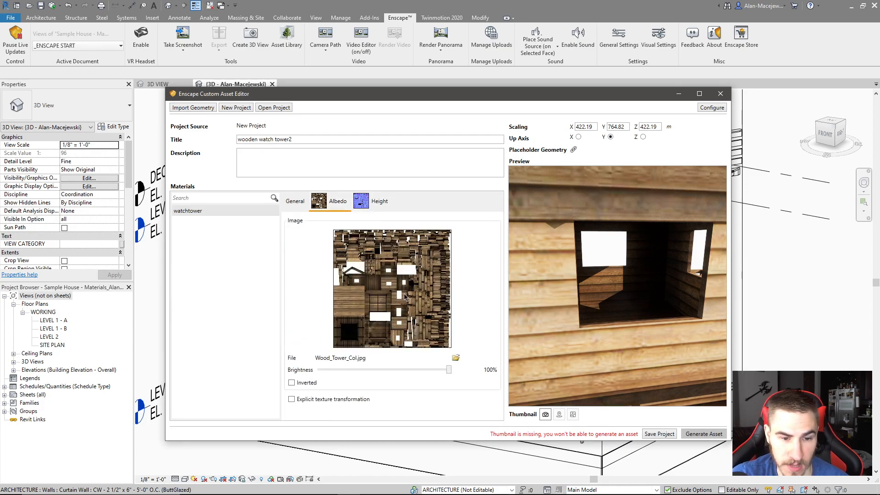
{"action": "left_click_drag", "start_coordinate": [448, 369], "coordinate": [385, 370]}
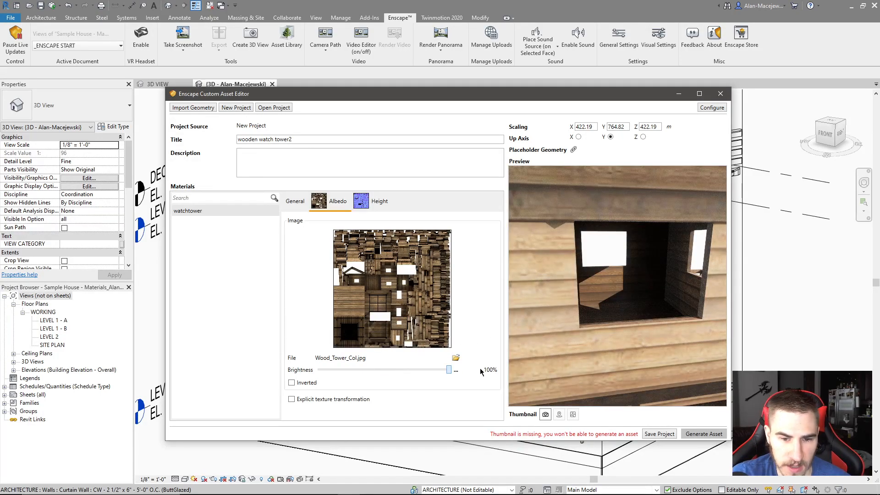
{"action": "left_click", "coordinate": [456, 372]}
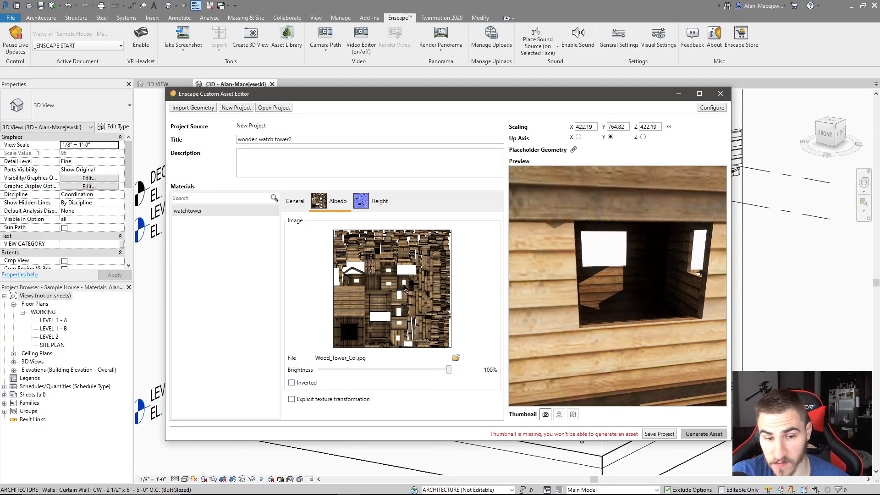
- Inspect the Wood_Tower_Nor.jpg height texture and review the material's general height and reflection settings
{"action": "left_click", "coordinate": [360, 200]}
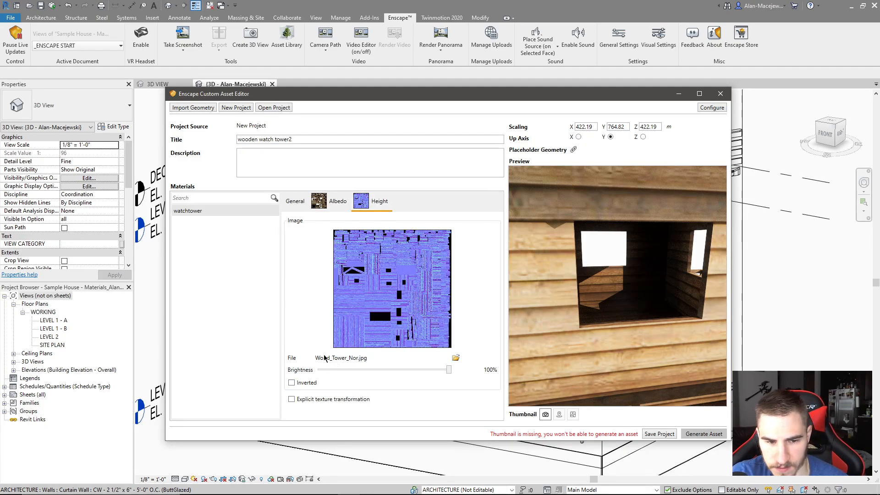
{"action": "left_click", "coordinate": [337, 201]}
{"action": "left_click", "coordinate": [295, 201]}
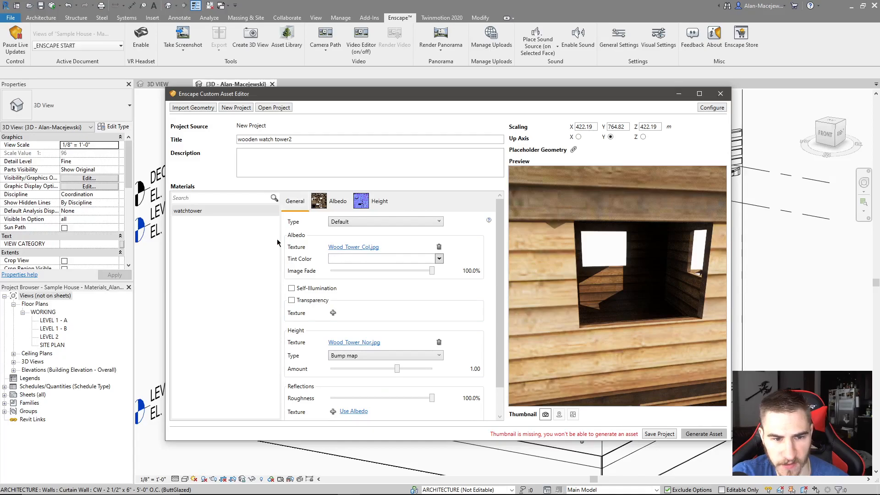
{"action": "scroll", "coordinate": [296, 313], "scroll_direction": "down", "scroll_amount": 1}
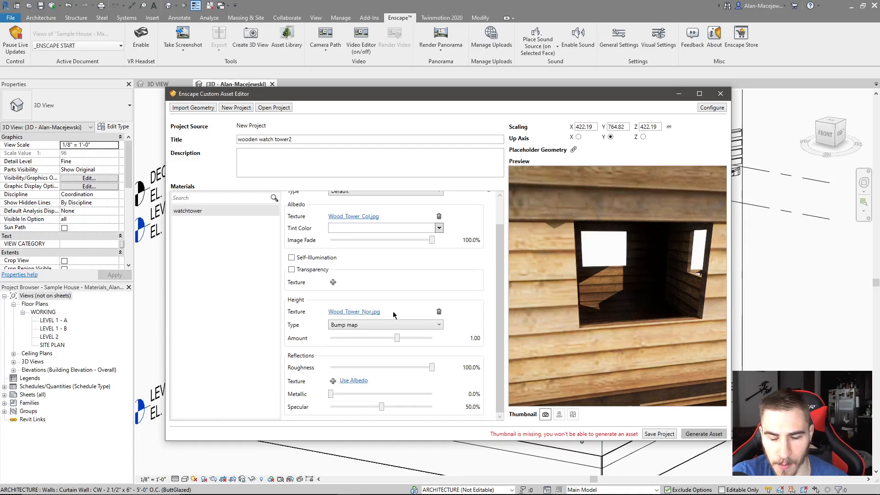
{"action": "scroll", "coordinate": [329, 216], "scroll_direction": "up", "scroll_amount": 1}
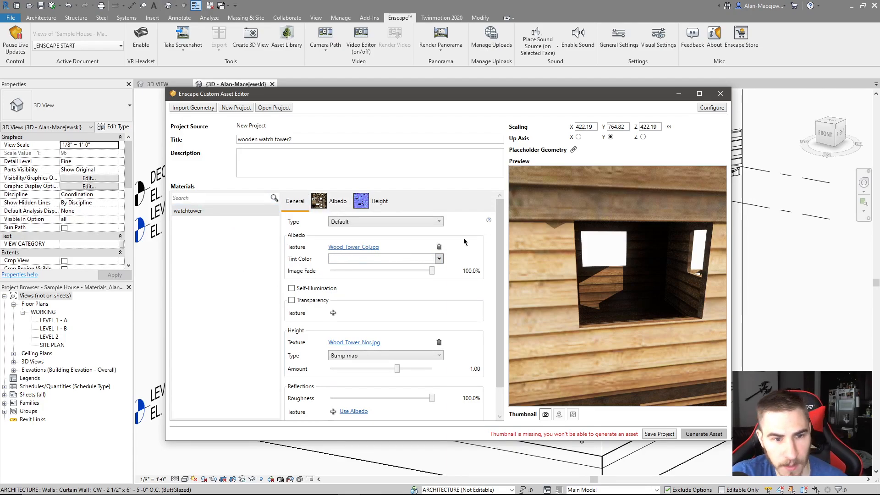
- Try self-illumination and a 74.4% metallic reflection on the watchtower material, resetting each to its original setting
{"action": "left_click", "coordinate": [292, 289]}
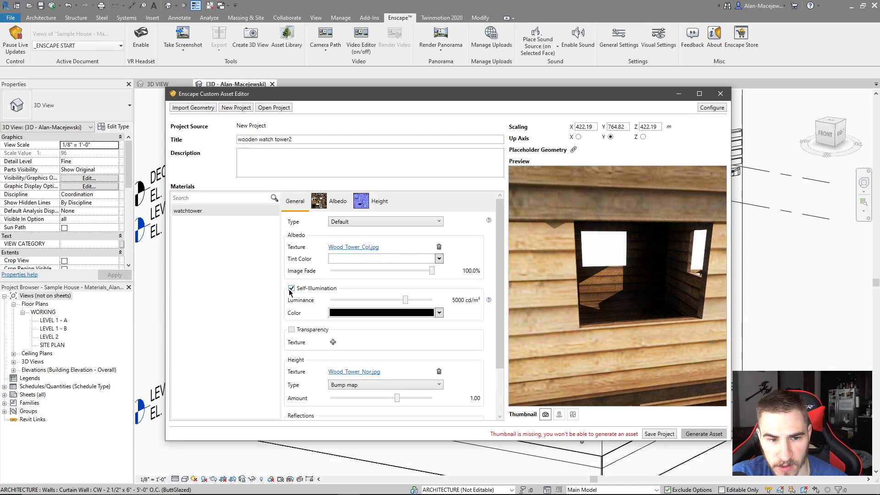
{"action": "left_click", "coordinate": [290, 289]}
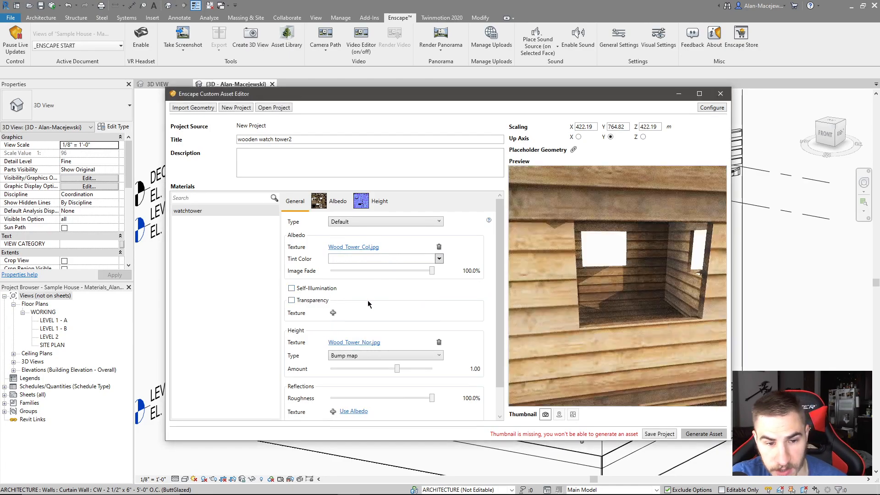
{"action": "scroll", "coordinate": [335, 314], "scroll_direction": "down", "scroll_amount": 1}
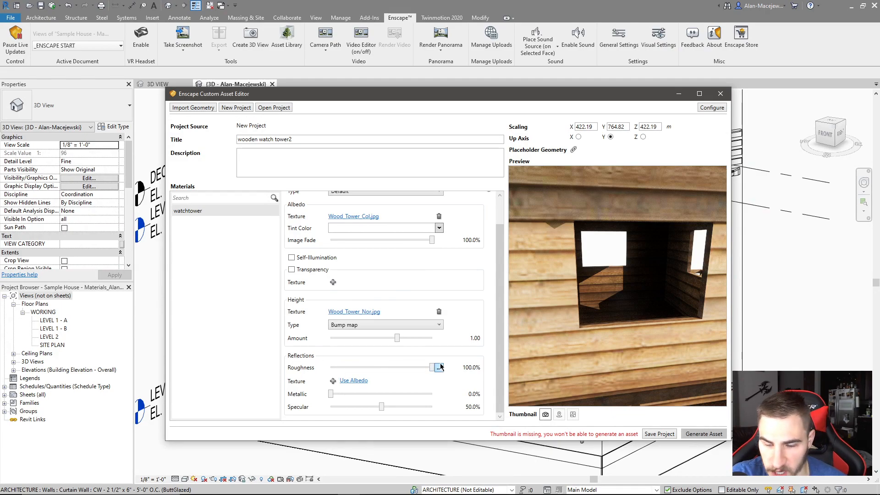
{"action": "left_click_drag", "start_coordinate": [328, 396], "coordinate": [407, 396]}
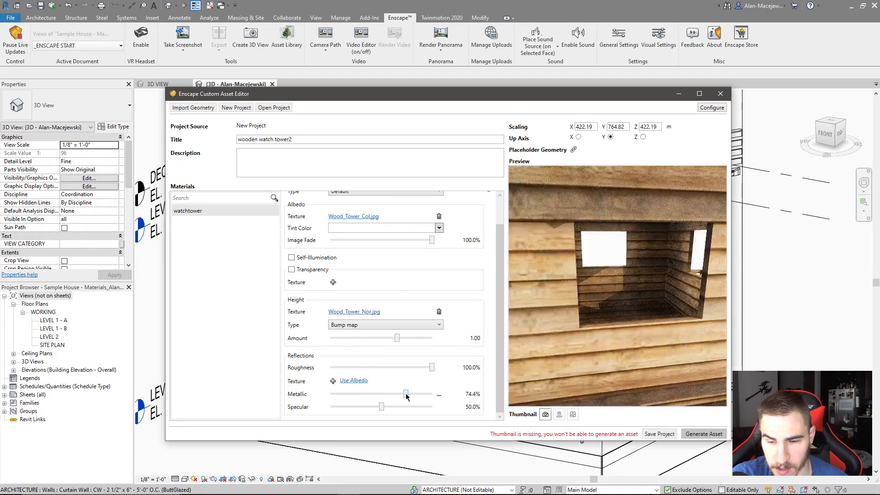
{"action": "left_click_drag", "start_coordinate": [565, 369], "coordinate": [618, 335]}
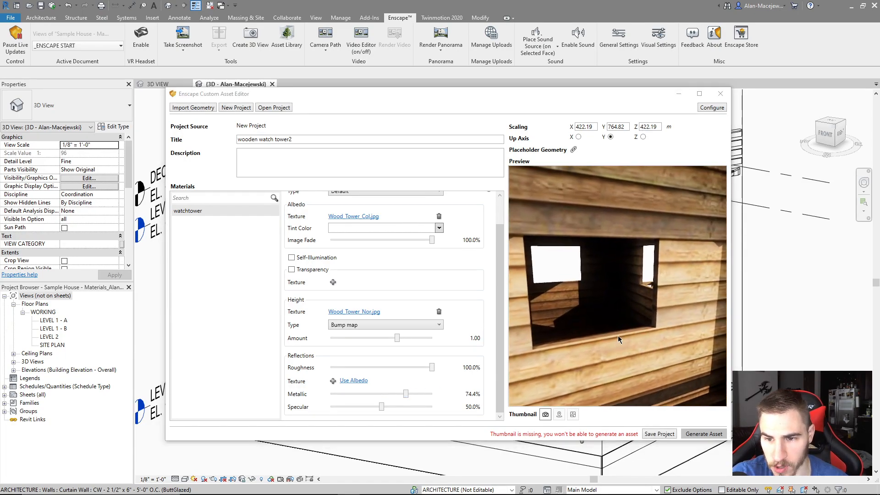
{"action": "left_click_drag", "start_coordinate": [409, 396], "coordinate": [298, 406]}
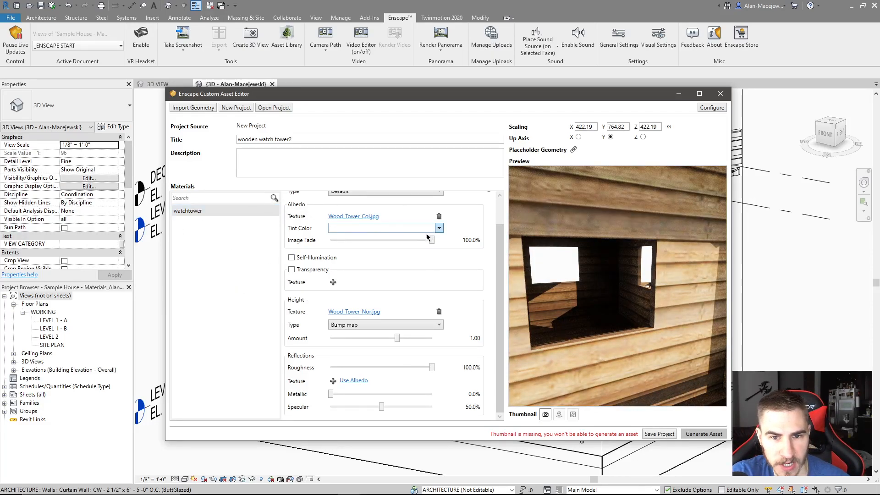
{"action": "scroll", "coordinate": [304, 221], "scroll_direction": "up", "scroll_amount": 2}
- Check the material package export and import options offered for the watchtower material without using them
{"action": "left_click", "coordinate": [188, 211]}
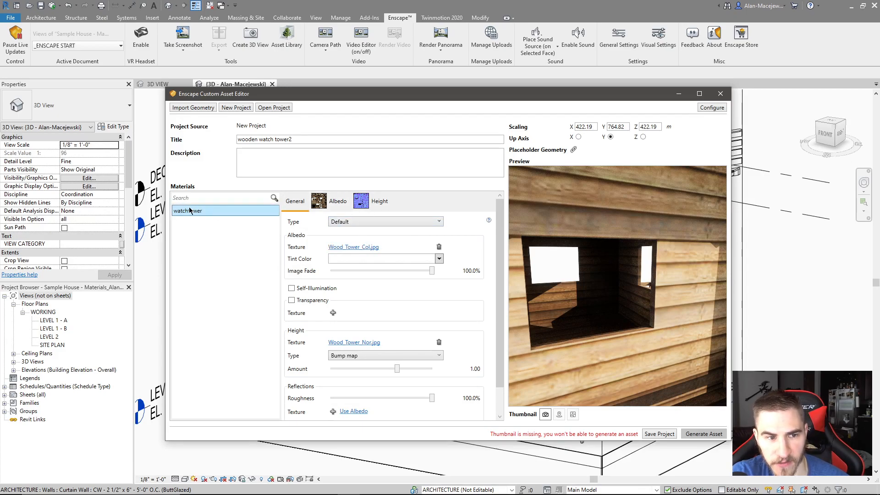
{"action": "right_click", "coordinate": [185, 213]}
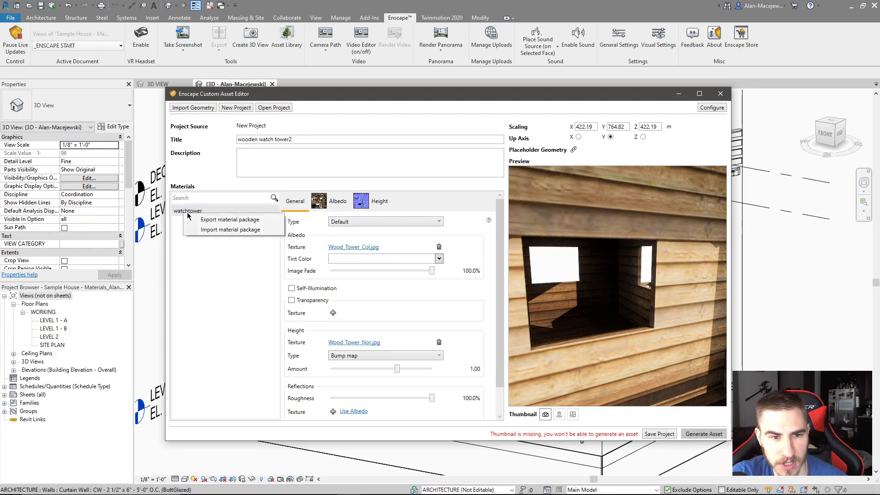
{"action": "key", "text": "Escape"}
{"action": "right_click", "coordinate": [199, 209]}
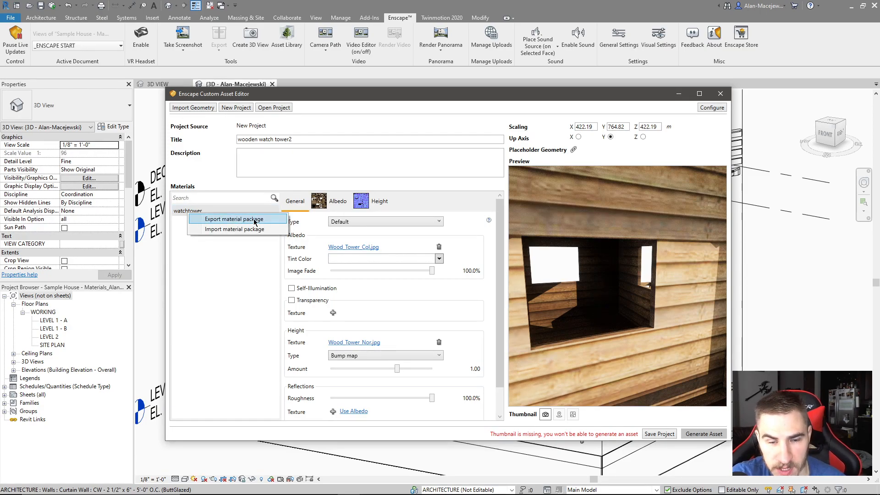
{"action": "left_click", "coordinate": [232, 312]}
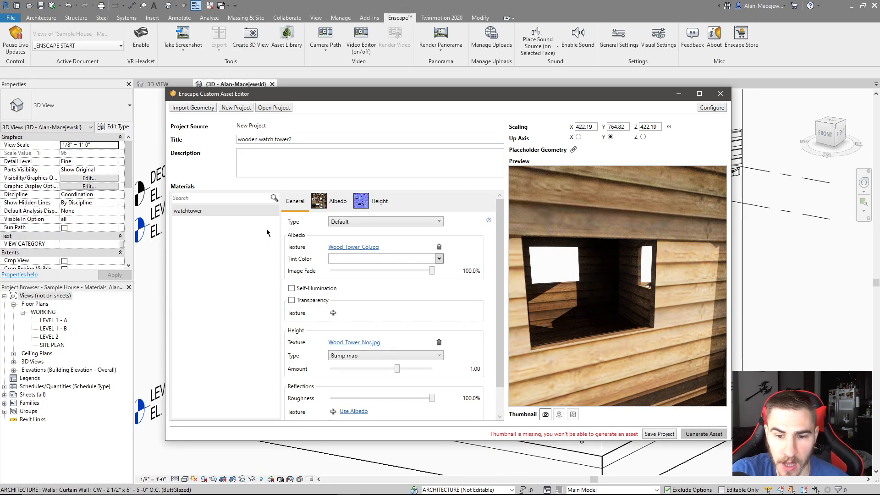
- Capture the asset thumbnail from the current view of the cabin window and inspect the saved thumbnail image
{"action": "left_click", "coordinate": [547, 415]}
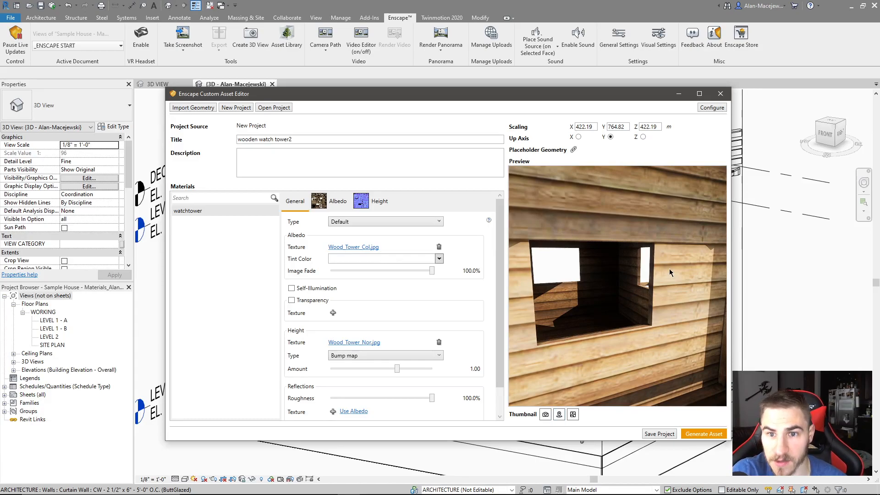
{"action": "left_click", "coordinate": [560, 415]}
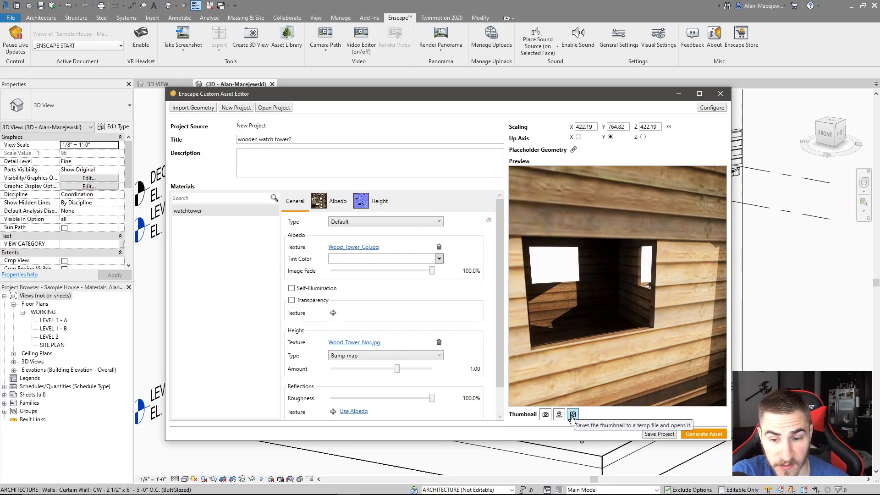
{"action": "left_click", "coordinate": [572, 416]}
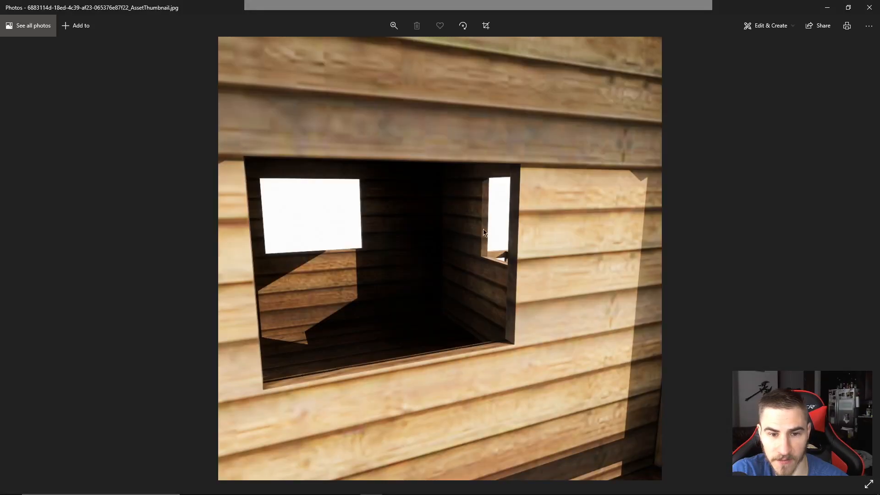
{"action": "left_click", "coordinate": [870, 8]}
- Examine the full watch tower in the asset preview from several angles, including the preset front and top views
{"action": "left_click_drag", "start_coordinate": [531, 308], "coordinate": [620, 323]}
{"action": "scroll", "coordinate": [618, 330], "scroll_direction": "down", "scroll_amount": 2}
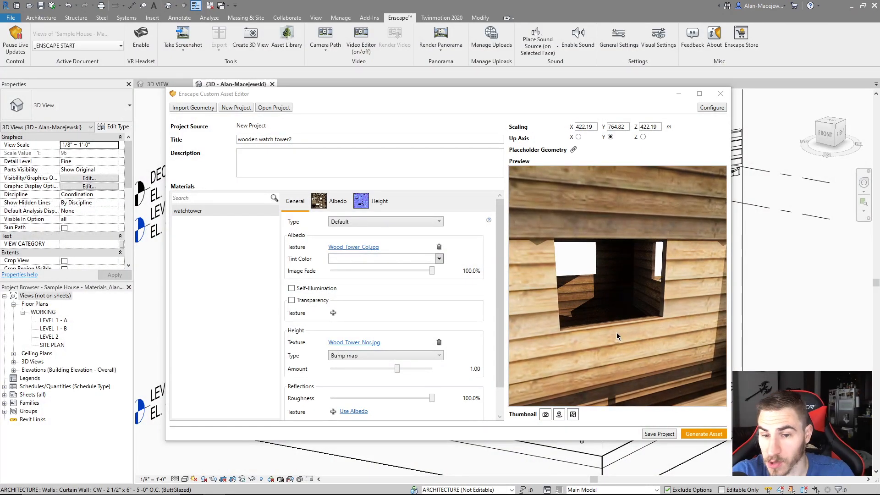
{"action": "scroll", "coordinate": [614, 284], "scroll_direction": "down", "scroll_amount": 10}
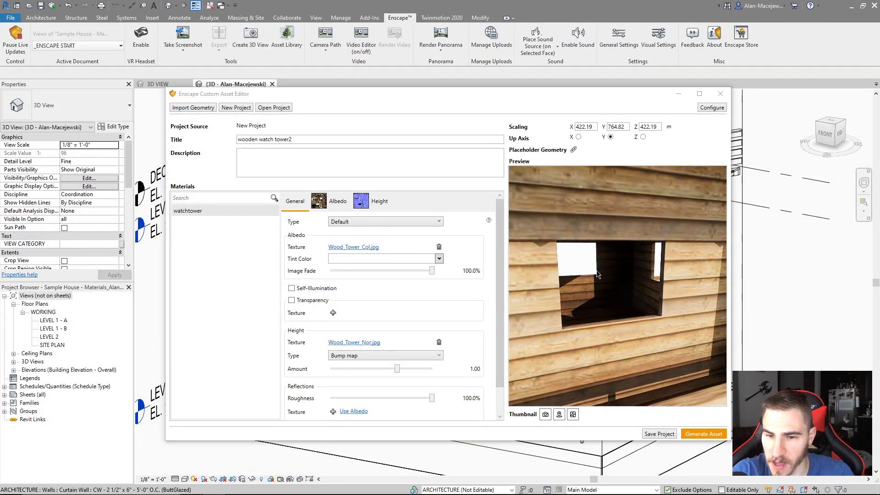
{"action": "scroll", "coordinate": [607, 288], "scroll_direction": "down", "scroll_amount": 10}
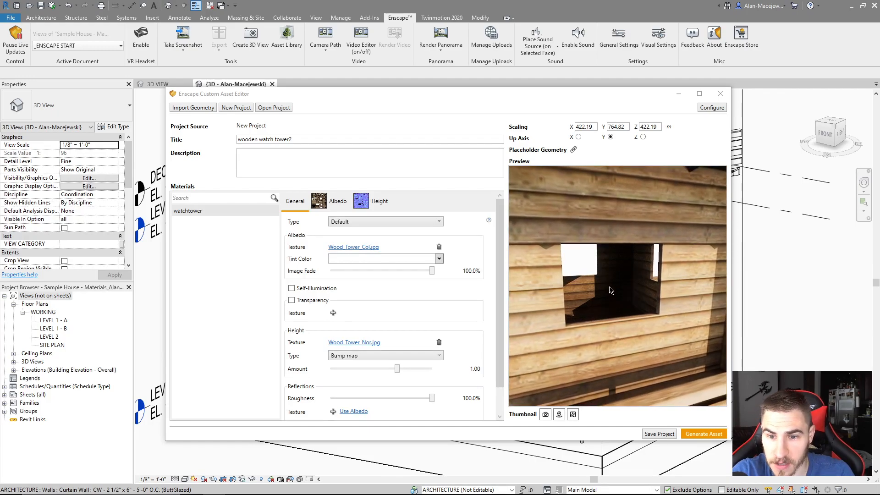
{"action": "scroll", "coordinate": [626, 305], "scroll_direction": "down", "scroll_amount": 6}
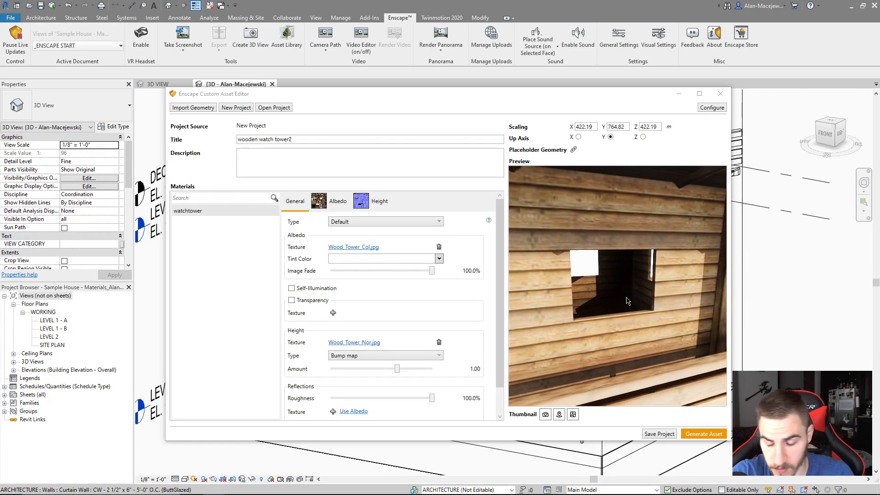
{"action": "scroll", "coordinate": [618, 293], "scroll_direction": "down", "scroll_amount": 3}
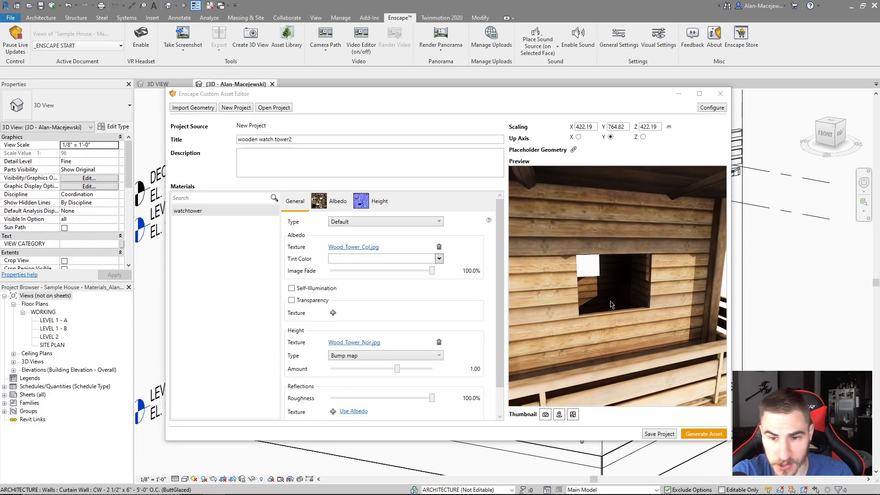
{"action": "scroll", "coordinate": [600, 326], "scroll_direction": "down", "scroll_amount": 5}
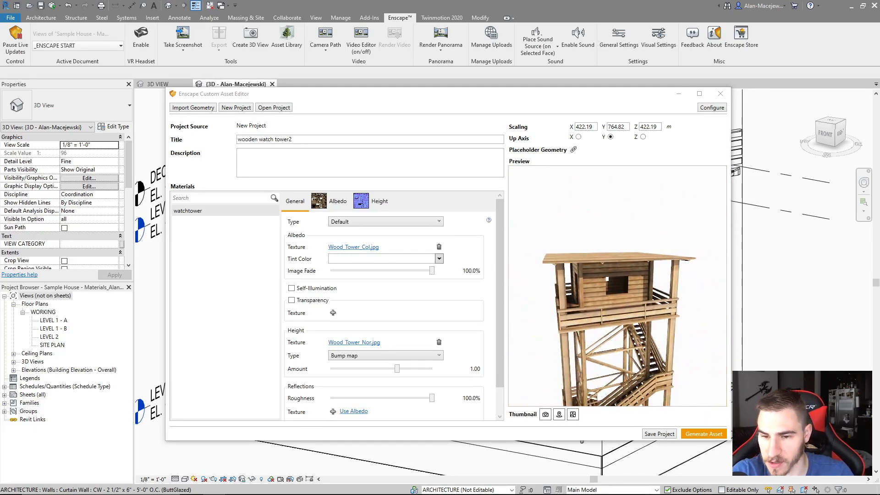
{"action": "right_click_drag", "start_coordinate": [624, 241], "coordinate": [582, 251]}
{"action": "left_click_drag", "start_coordinate": [582, 251], "coordinate": [645, 253]}
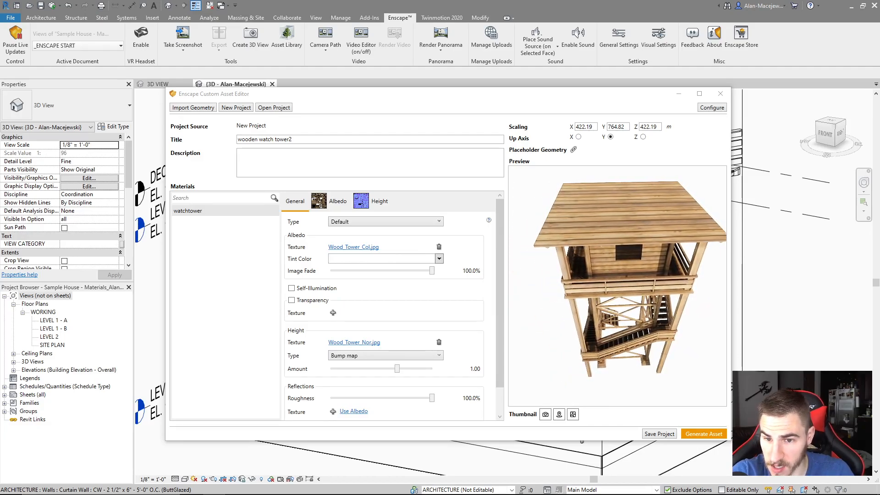
{"action": "left_click_drag", "start_coordinate": [686, 317], "coordinate": [648, 320]}
{"action": "scroll", "coordinate": [653, 326], "scroll_direction": "down", "scroll_amount": 5}
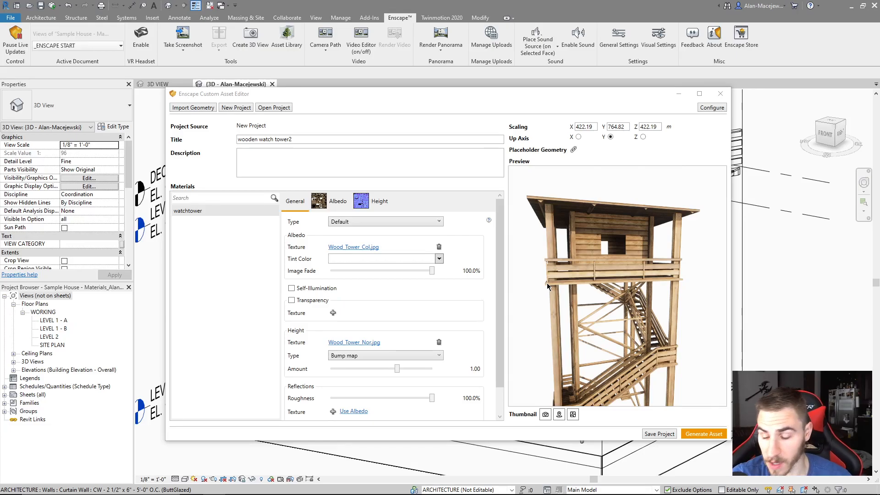
{"action": "key", "text": "f"}
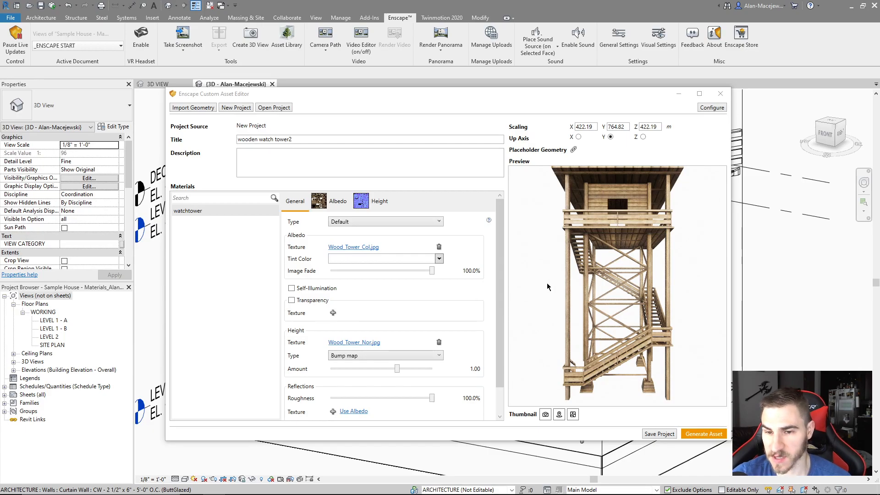
{"action": "key", "text": "ctrl+u"}
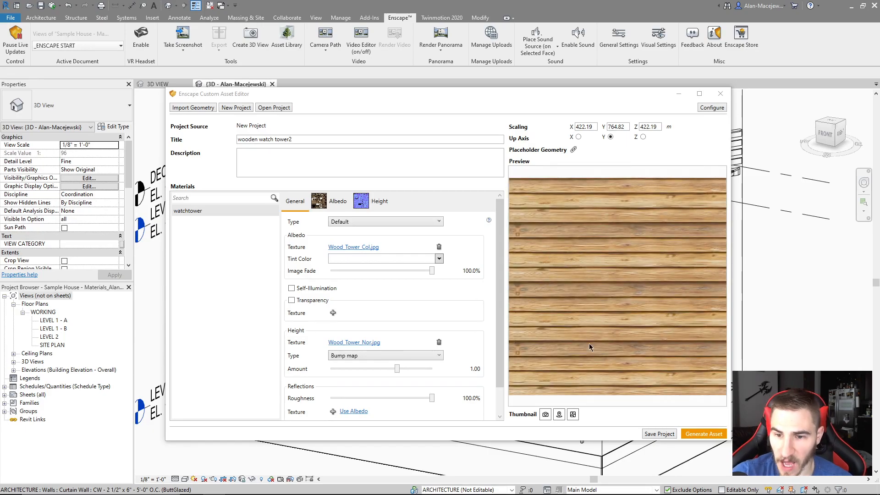
- Examine the watch tower in the asset preview from preset side views, and return to a close view of the cabin window
{"action": "scroll", "coordinate": [605, 328], "scroll_direction": "down", "scroll_amount": 3}
{"action": "scroll", "coordinate": [604, 325], "scroll_direction": "down", "scroll_amount": 1}
{"action": "right_click_drag", "start_coordinate": [596, 329], "coordinate": [596, 328]}
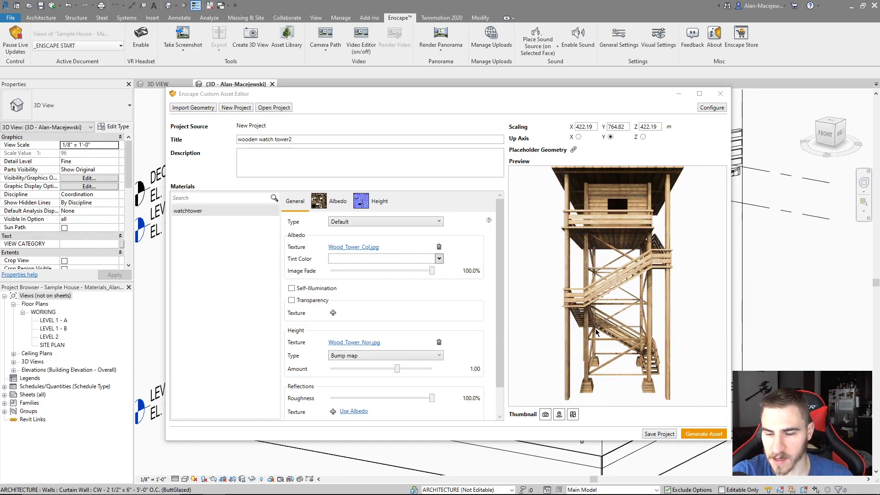
{"action": "key", "text": "KP_4"}
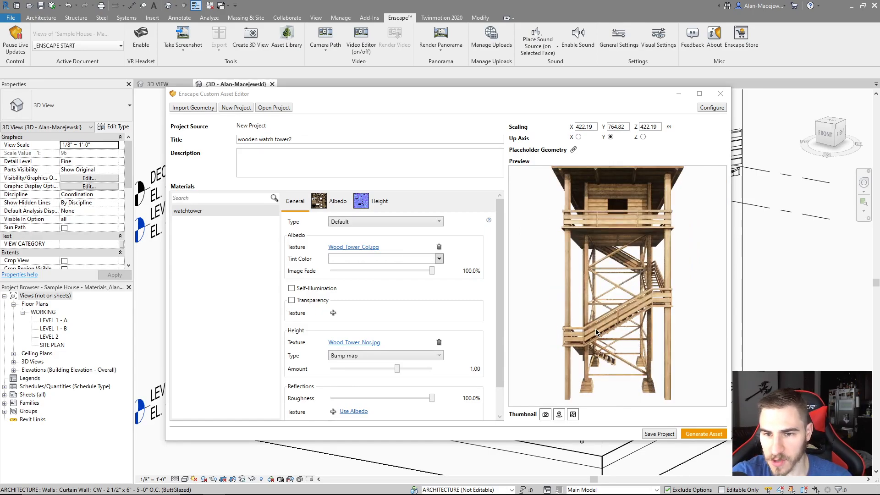
{"action": "key", "text": "KP_2"}
{"action": "key", "text": "KP_6"}
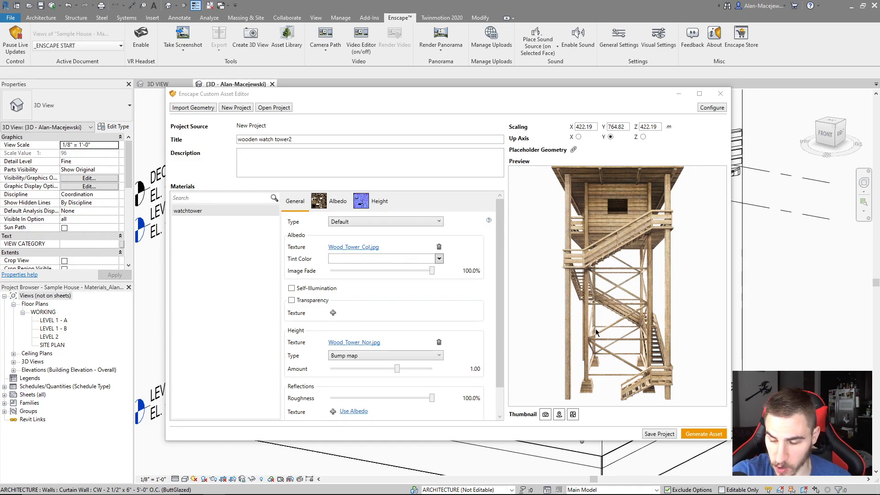
{"action": "key", "text": "ctrl+u"}
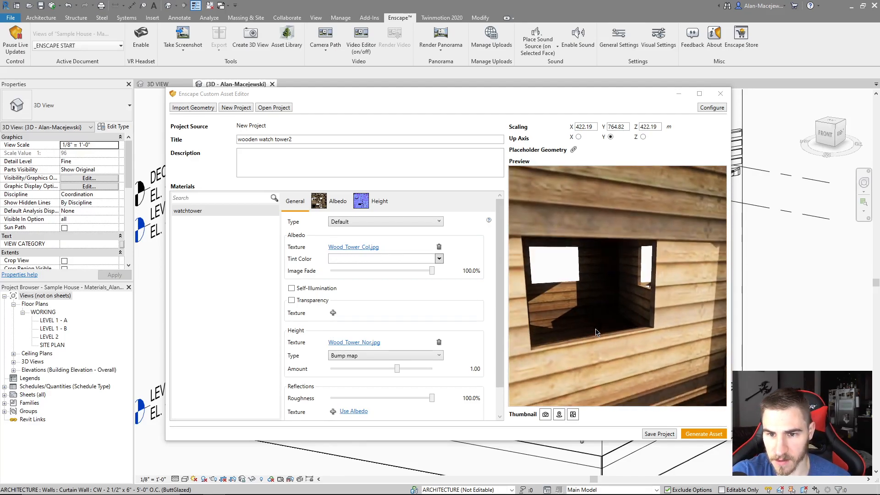
{"action": "scroll", "coordinate": [599, 329], "scroll_direction": "down", "scroll_amount": 1}
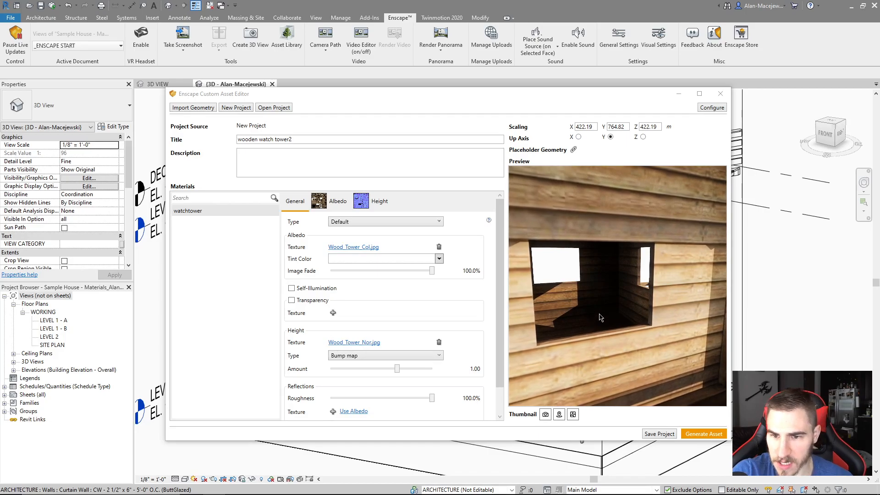
{"action": "mouse_move", "coordinate": [574, 319]}
{"action": "left_mouse_down"}
{"action": "mouse_move", "coordinate": [595, 320]}
{"action": "mouse_move", "coordinate": [584, 316]}
{"action": "left_mouse_up"}
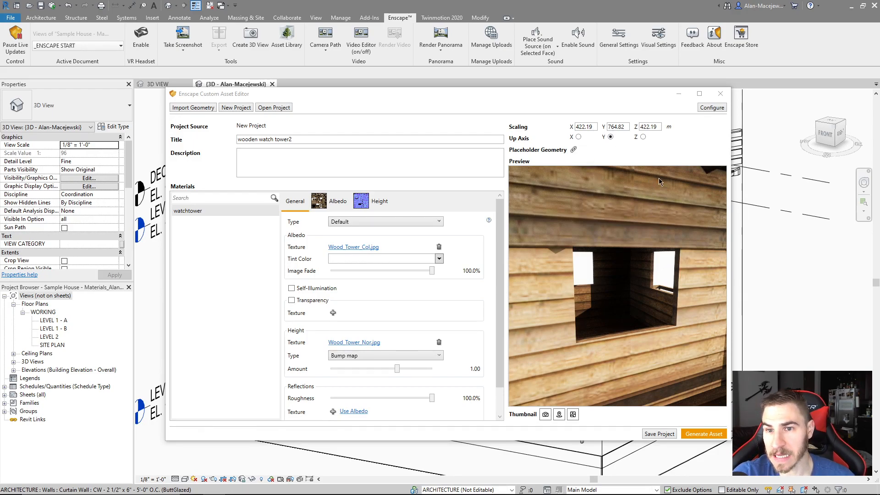
- Try Z as the asset's up axis and return it to Y
{"action": "left_click", "coordinate": [643, 137]}
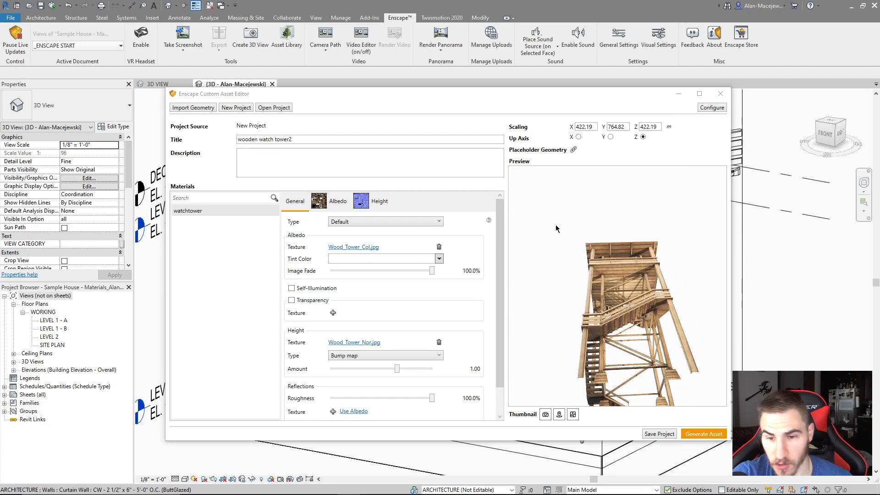
{"action": "left_click", "coordinate": [611, 136]}
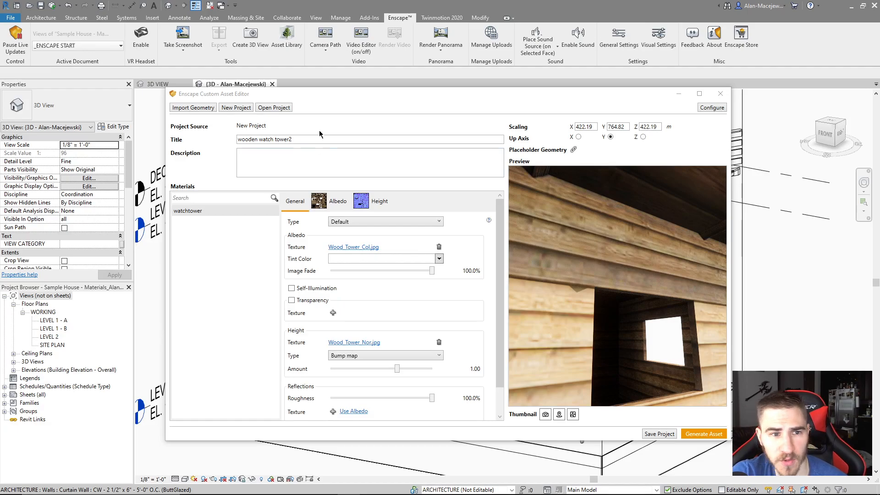
- Title the asset Watch Tower and save its project file in the Wooden-Watch-Tower folder
{"action": "left_click_drag", "start_coordinate": [303, 140], "coordinate": [218, 140]}
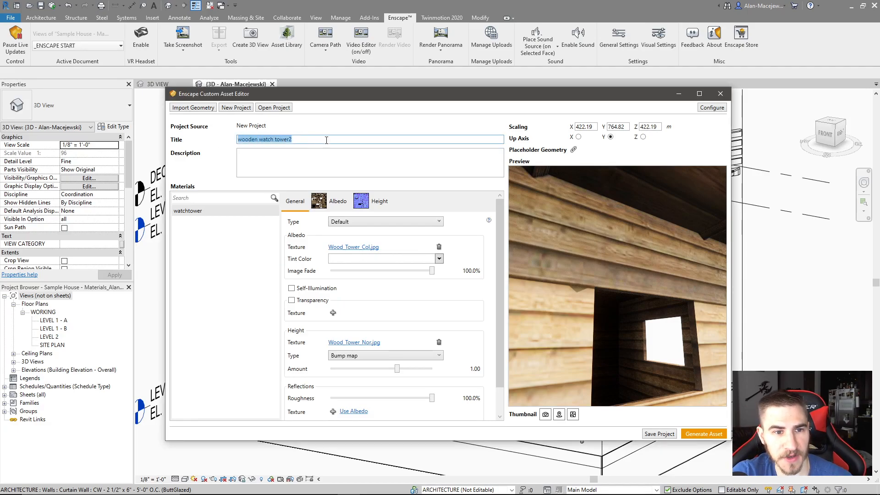
{"action": "type", "text": "Watch Tower"}
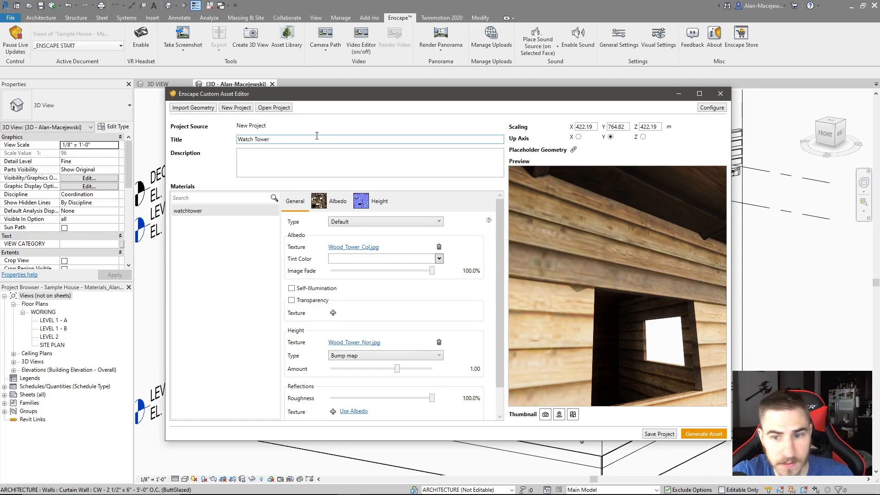
{"action": "left_click", "coordinate": [655, 434]}
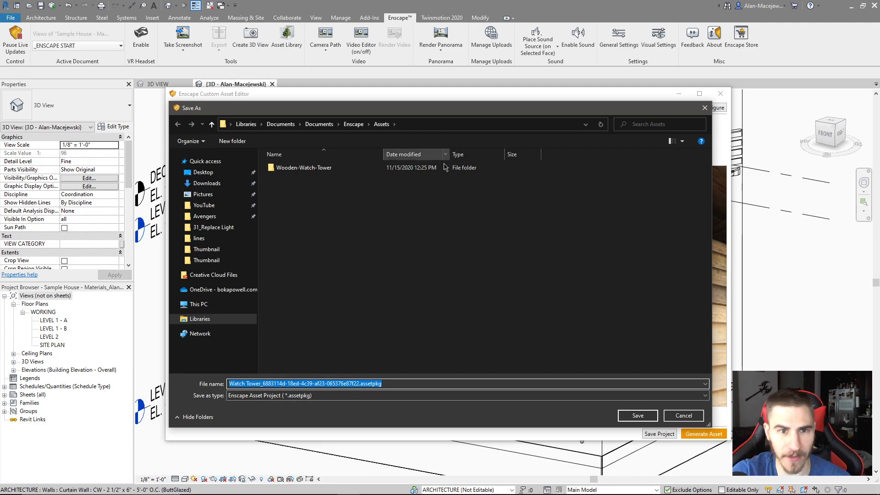
{"action": "left_click", "coordinate": [288, 171]}
{"action": "double_click", "coordinate": [287, 171]}
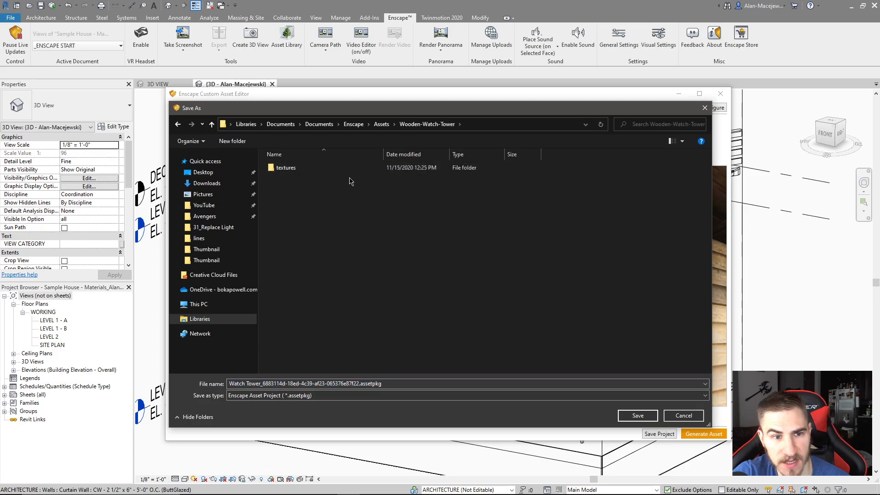
{"action": "left_click", "coordinate": [637, 415]}
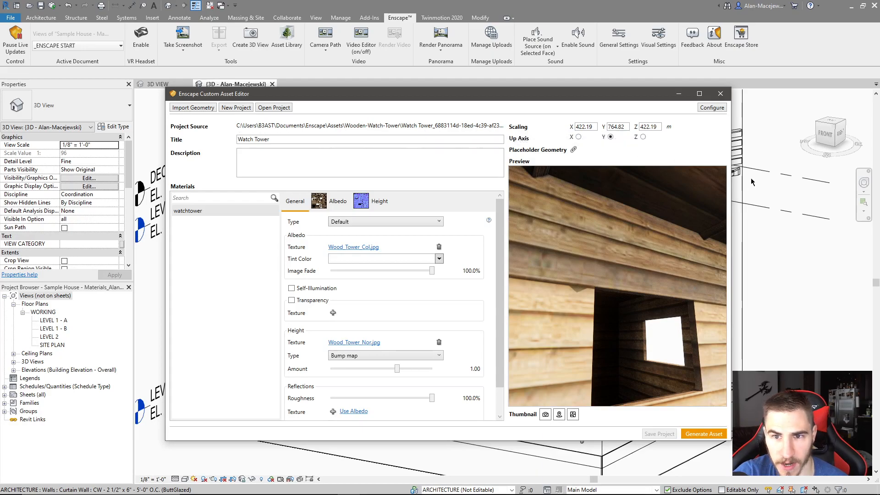
- Clear the editor with a new project and open the saved Watch Tower project from the Wooden-Watch-Tower folder
{"action": "left_click", "coordinate": [272, 109]}
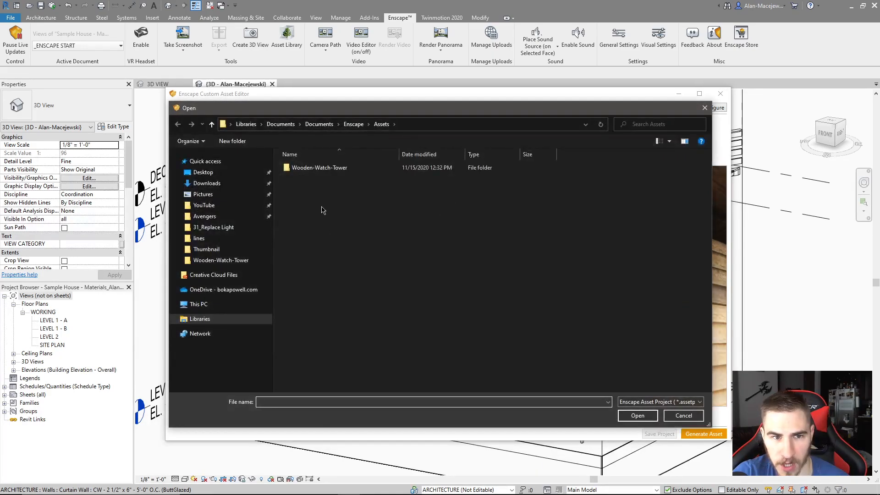
{"action": "double_click", "coordinate": [320, 168]}
{"action": "double_click", "coordinate": [362, 177]}
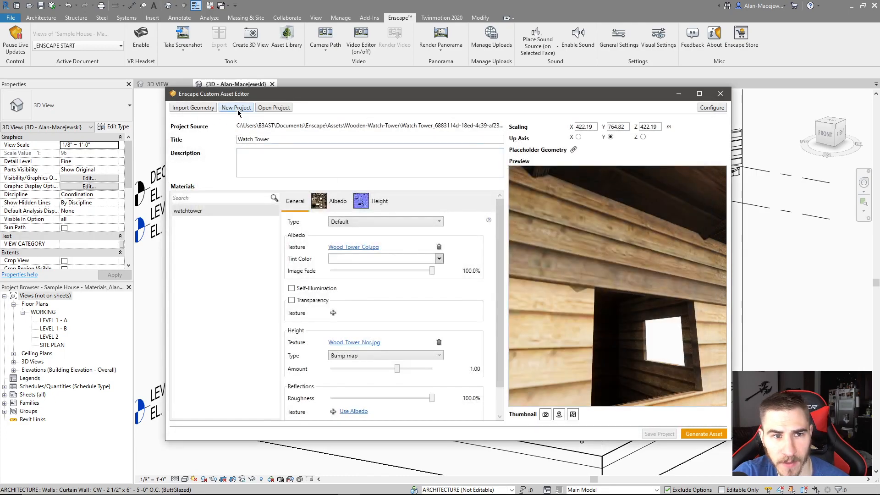
{"action": "left_click", "coordinate": [238, 111]}
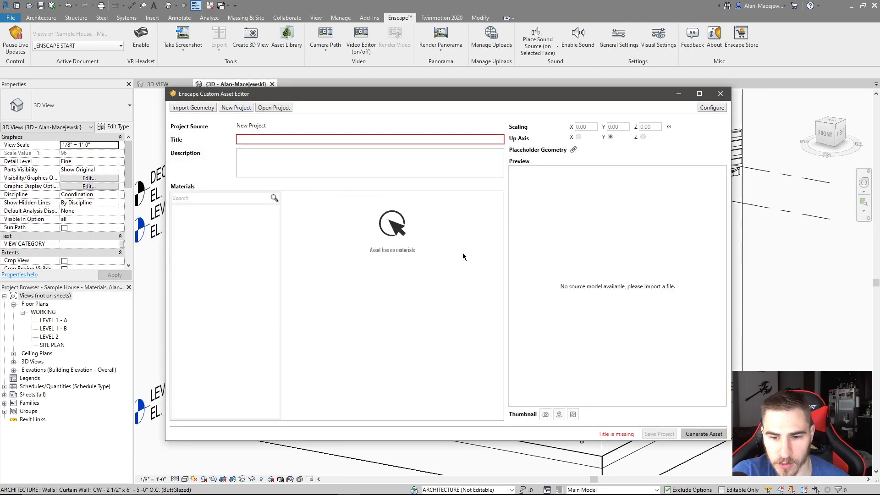
{"action": "left_click", "coordinate": [274, 108]}
{"action": "double_click", "coordinate": [326, 178]}
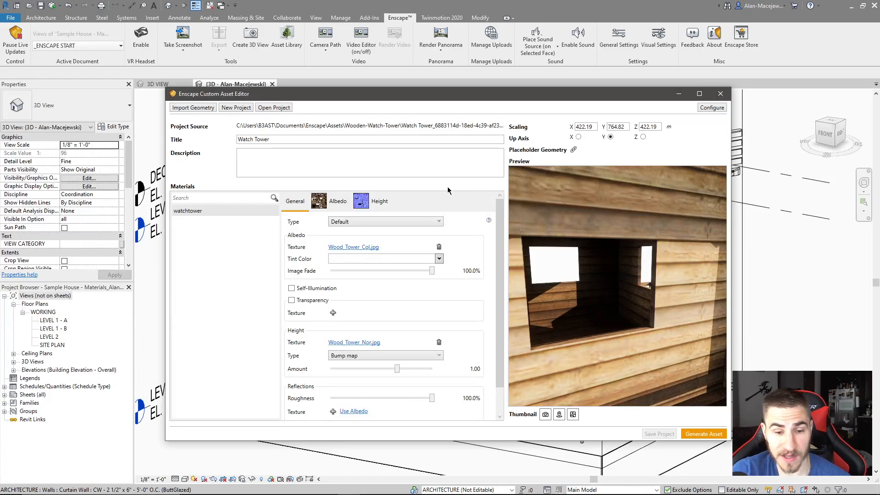
- Change the watchtower material's height texture type to Normal map and save the asset project
{"action": "left_click", "coordinate": [341, 355]}
{"action": "left_click", "coordinate": [340, 355]}
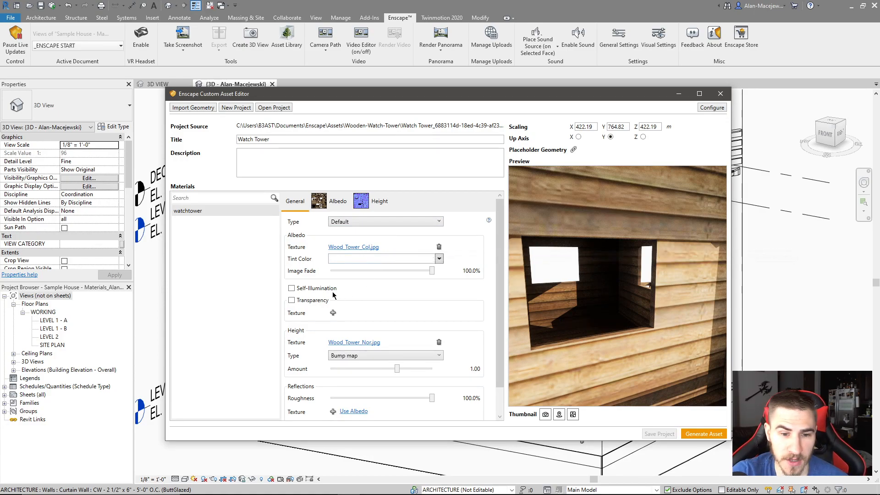
{"action": "left_click", "coordinate": [411, 355]}
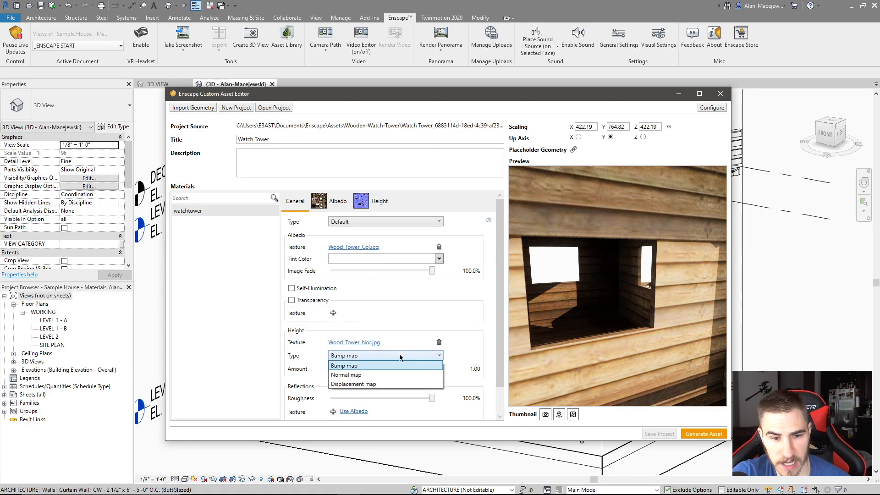
{"action": "left_click", "coordinate": [346, 374]}
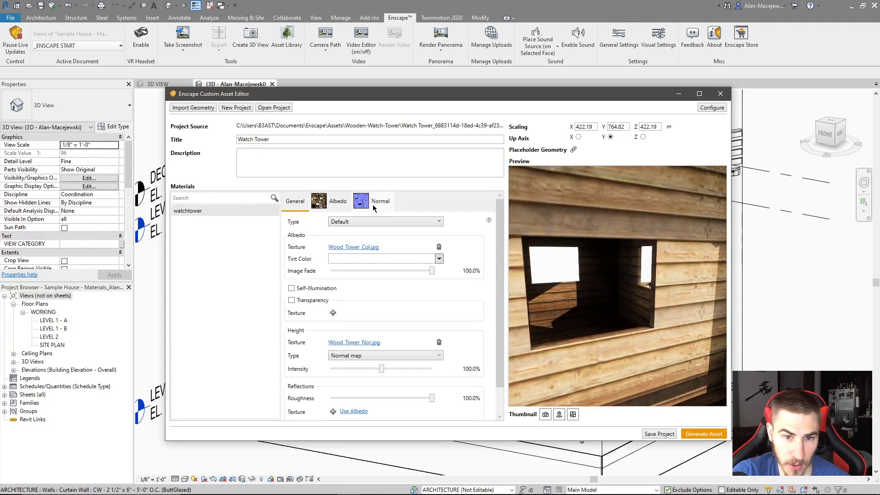
{"action": "left_click_drag", "start_coordinate": [639, 307], "coordinate": [761, 366]}
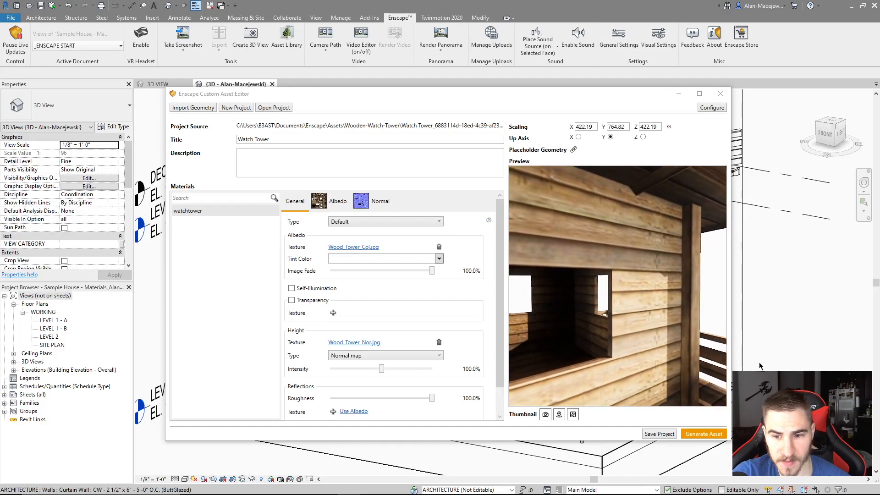
{"action": "left_click", "coordinate": [661, 436]}
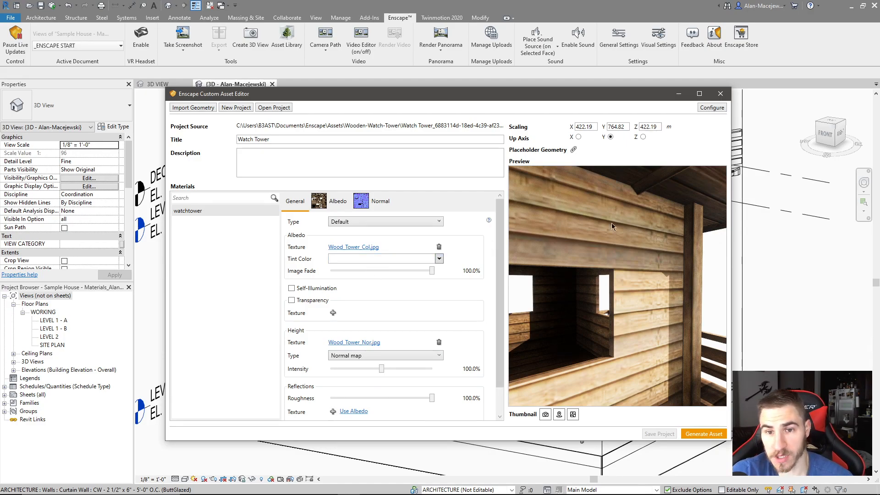
- Generate the Watch Tower asset and close the custom asset editor to return to the library's custom assets
{"action": "left_click", "coordinate": [711, 434]}
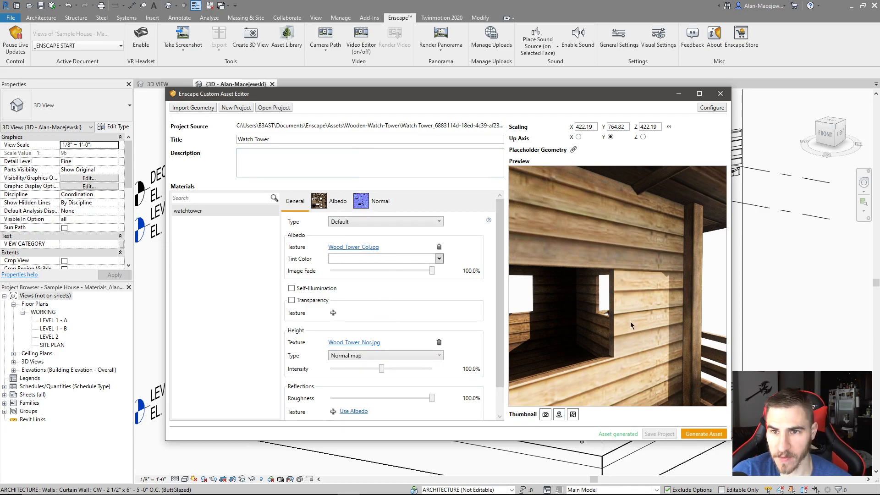
{"action": "left_click_drag", "start_coordinate": [486, 96], "coordinate": [438, 118]}
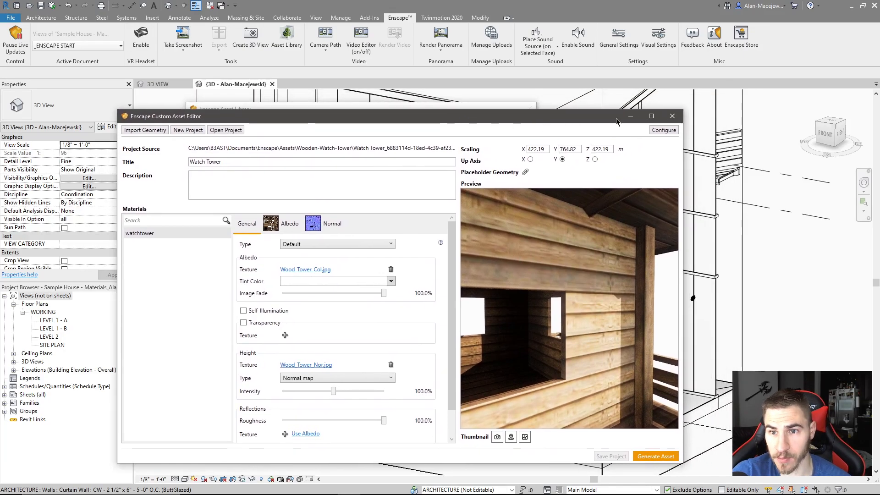
{"action": "left_click", "coordinate": [672, 117]}
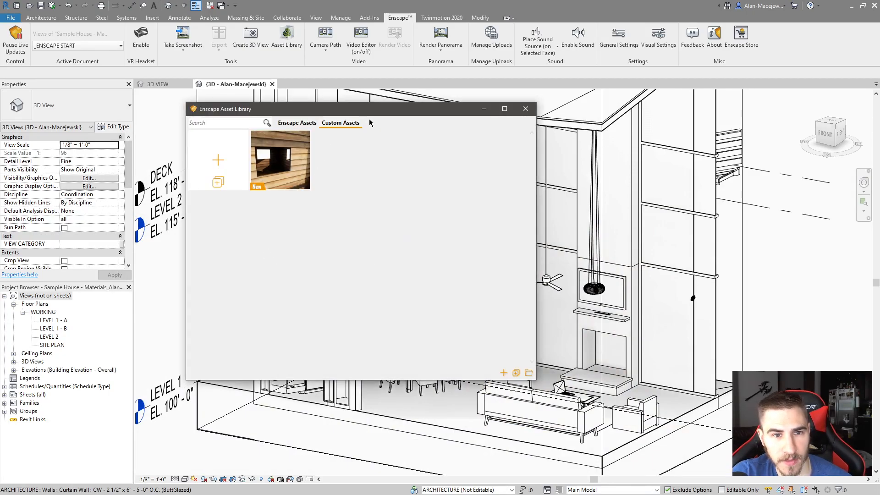
{"action": "mouse_move", "coordinate": [298, 155]}
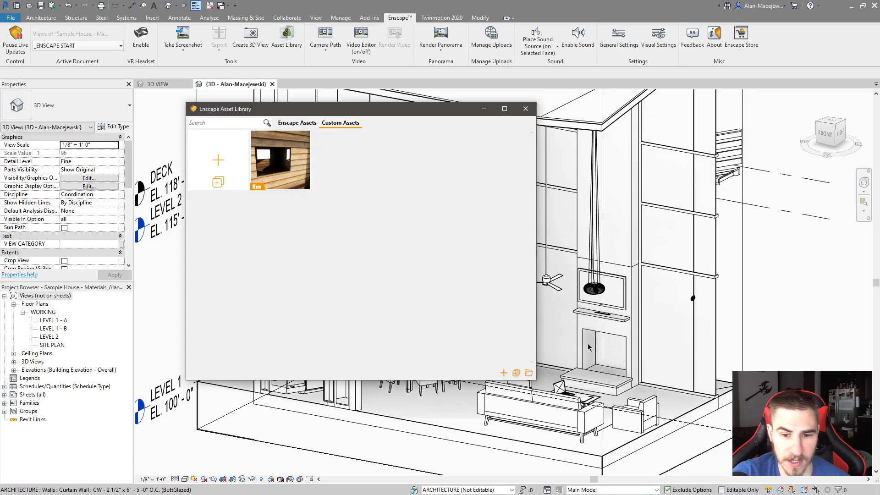
- Extend the 3D view's section box outward to take in the whole house and the site beside it
{"action": "scroll", "coordinate": [650, 355], "scroll_direction": "down", "scroll_amount": 2}
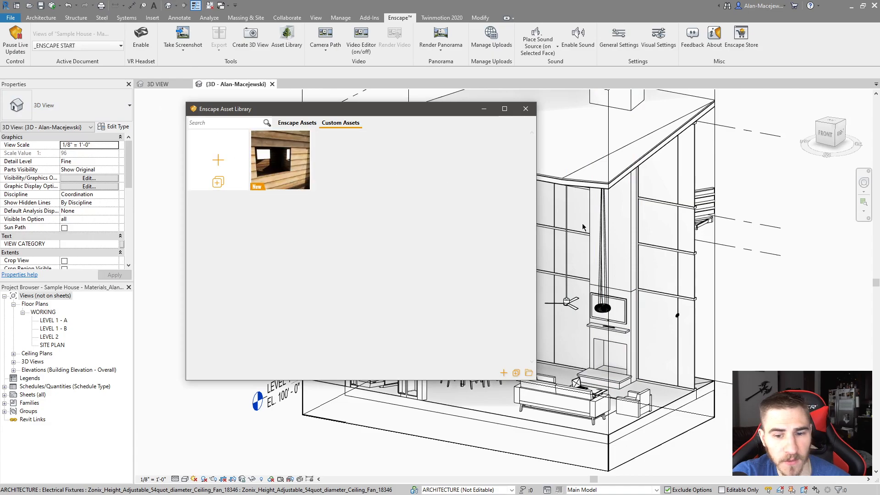
{"action": "scroll", "coordinate": [672, 329], "scroll_direction": "down", "scroll_amount": 4}
{"action": "left_click", "coordinate": [663, 360]}
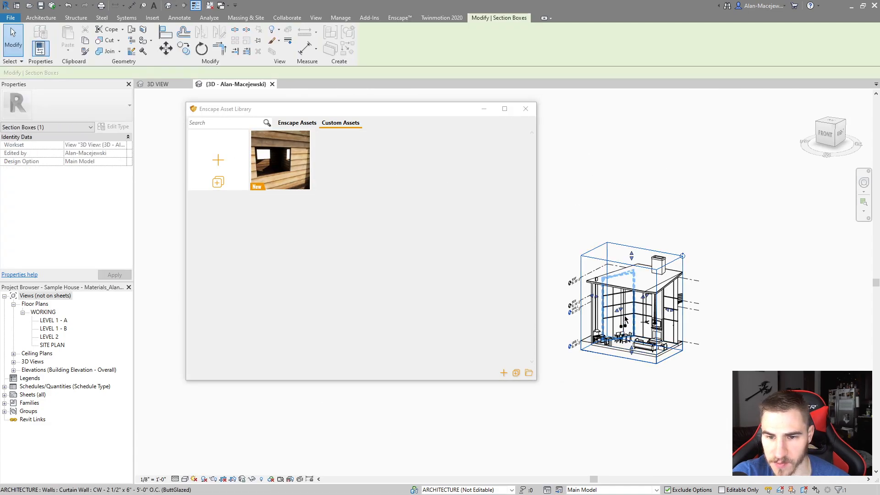
{"action": "middle_click_drag", "start_coordinate": [702, 339], "coordinate": [840, 354]}
{"action": "left_click_drag", "start_coordinate": [733, 312], "coordinate": [564, 247]}
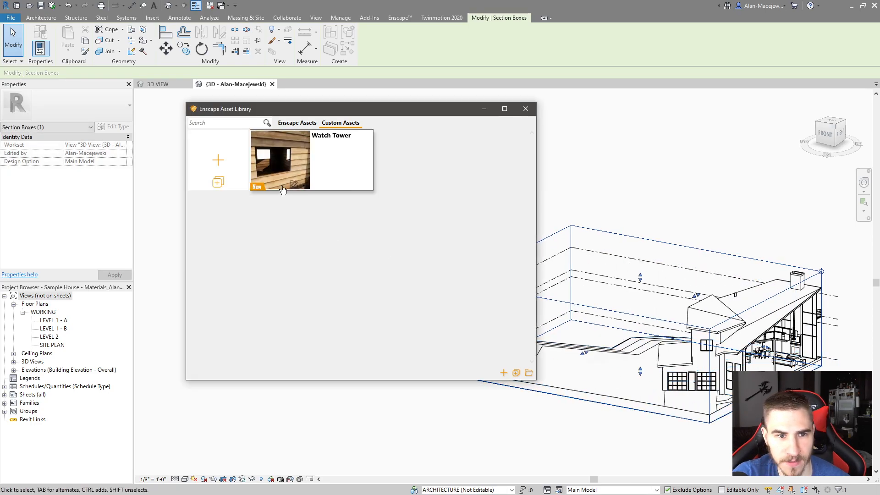
- Place the Watch Tower custom asset on LEVEL 1 in the open site beside the house
{"action": "left_click", "coordinate": [292, 165]}
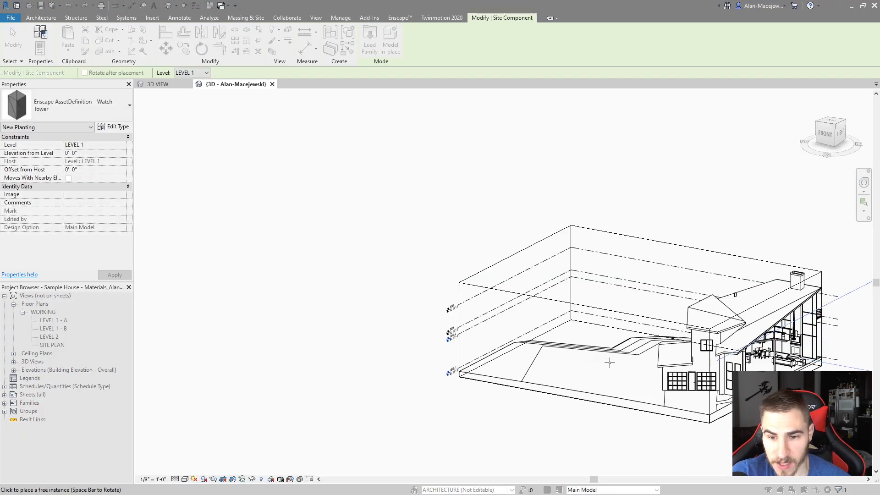
{"action": "left_click", "coordinate": [603, 364]}
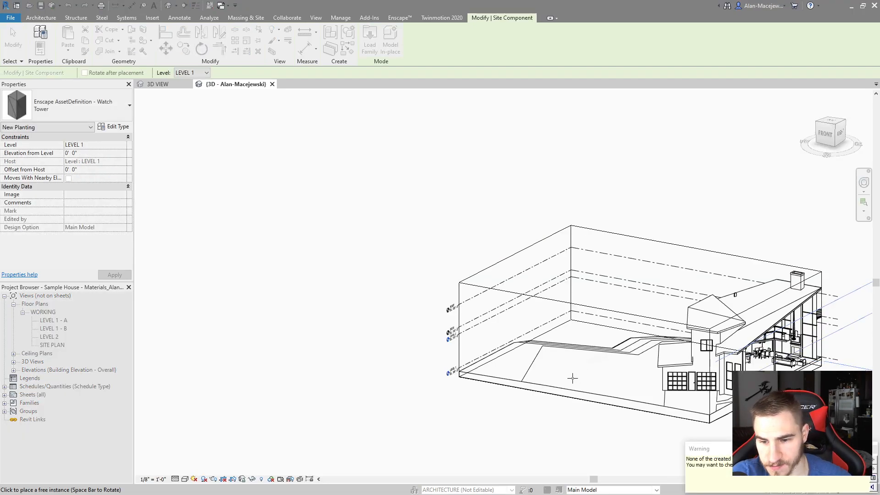
{"action": "middle_click_drag", "start_coordinate": [531, 364], "coordinate": [298, 351]}
{"action": "key", "text": "Escape"}
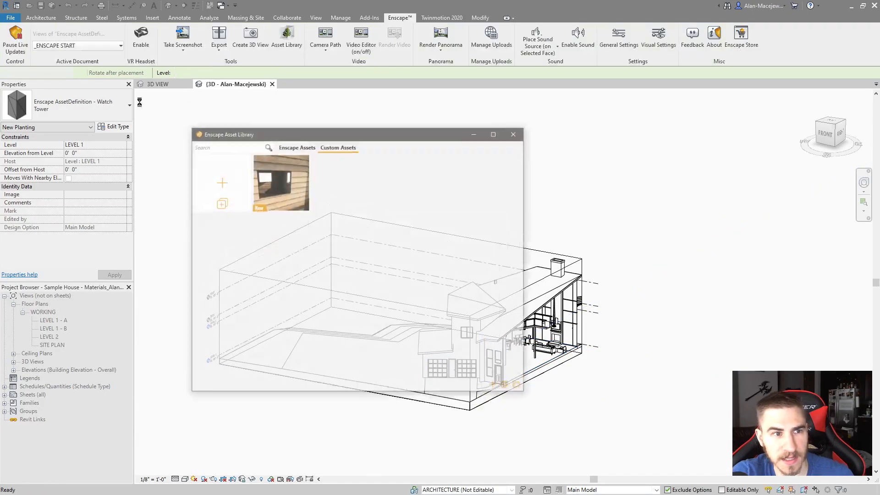
{"action": "left_click", "coordinate": [672, 204]}
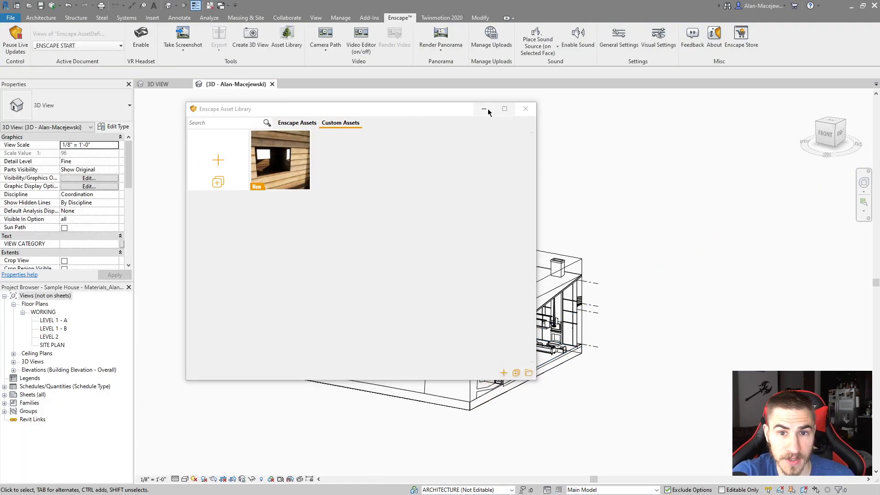
- Turn off the section box of the 3D view
{"action": "left_click_drag", "start_coordinate": [442, 111], "coordinate": [553, 153]}
{"action": "scroll", "coordinate": [85, 198], "scroll_direction": "down", "scroll_amount": 5}
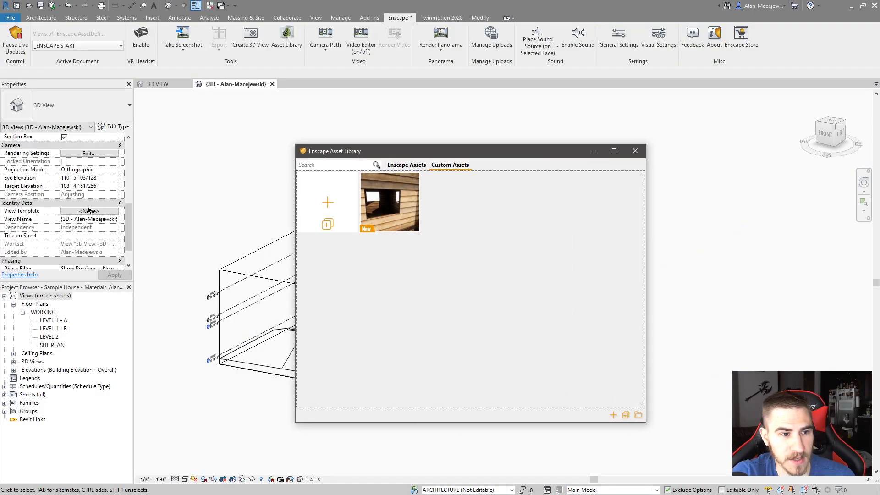
{"action": "left_click", "coordinate": [64, 204]}
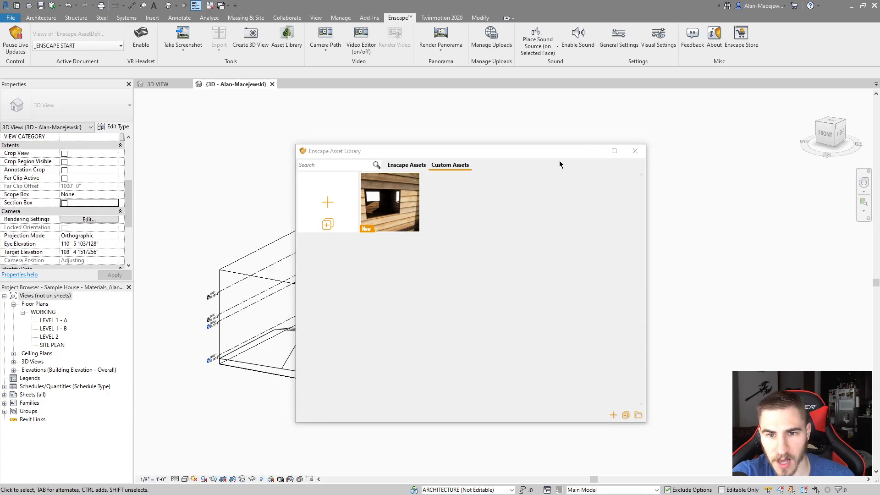
- Examine the placed Watch Tower's size against the site in the 3D view and against the house in the Enscape render window
{"action": "middle_click_drag", "start_coordinate": [660, 178], "coordinate": [620, 333]}
{"action": "scroll", "coordinate": [623, 366], "scroll_direction": "down", "scroll_amount": 5}
{"action": "scroll", "coordinate": [590, 408], "scroll_direction": "up", "scroll_amount": 4}
{"action": "middle_click_drag", "start_coordinate": [577, 378], "coordinate": [724, 374]}
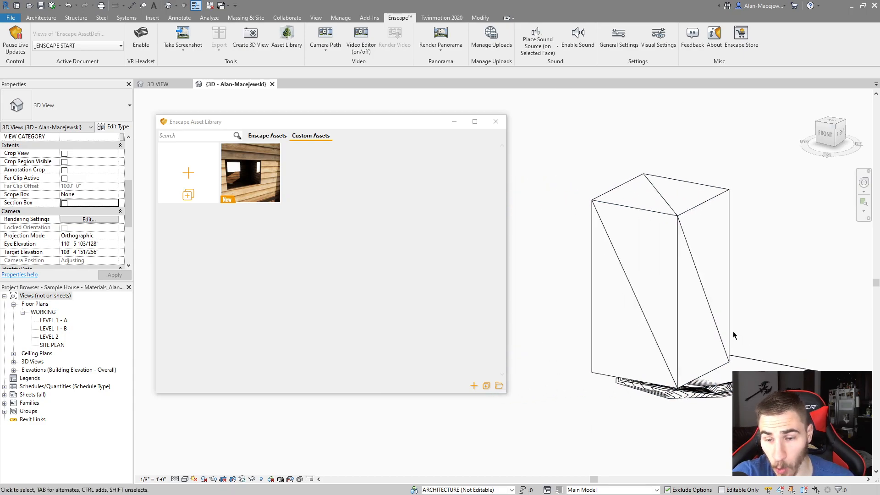
{"action": "left_click", "coordinate": [685, 309]}
{"action": "middle_click_drag", "start_coordinate": [650, 364], "coordinate": [610, 348]}
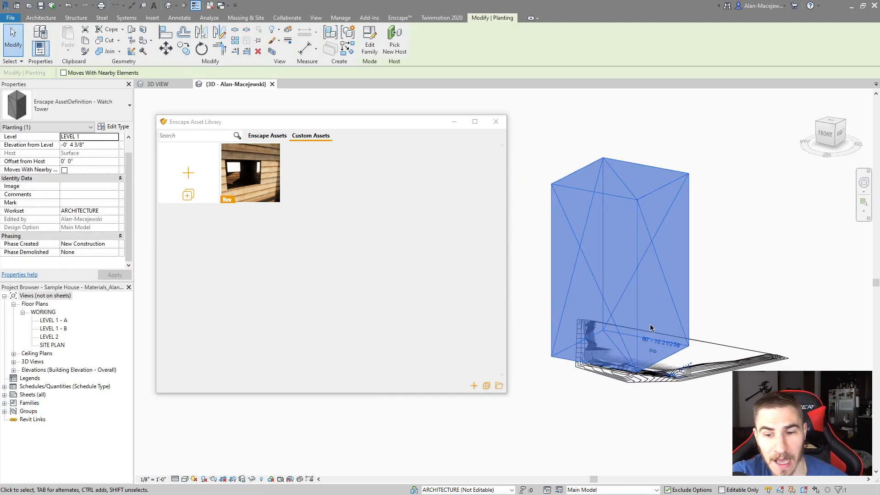
{"action": "scroll", "coordinate": [655, 350], "scroll_direction": "up", "scroll_amount": 3}
{"action": "scroll", "coordinate": [689, 337], "scroll_direction": "up", "scroll_amount": 2}
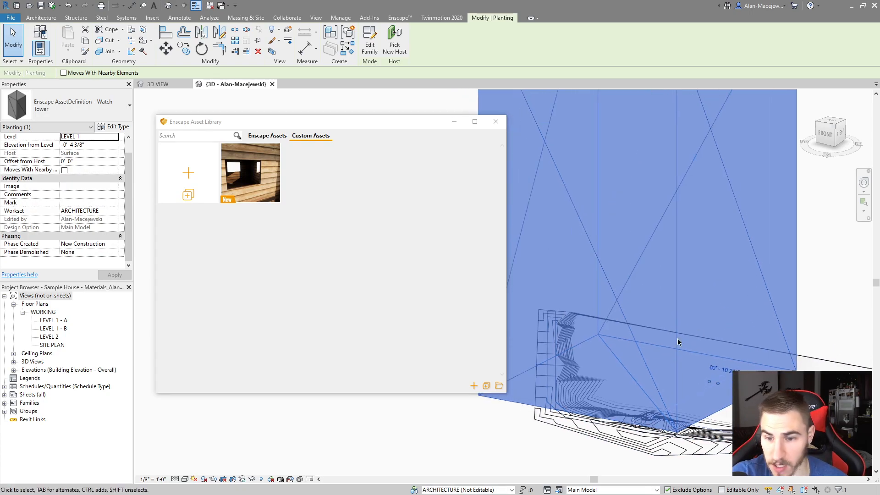
{"action": "scroll", "coordinate": [689, 338], "scroll_direction": "down", "scroll_amount": 4}
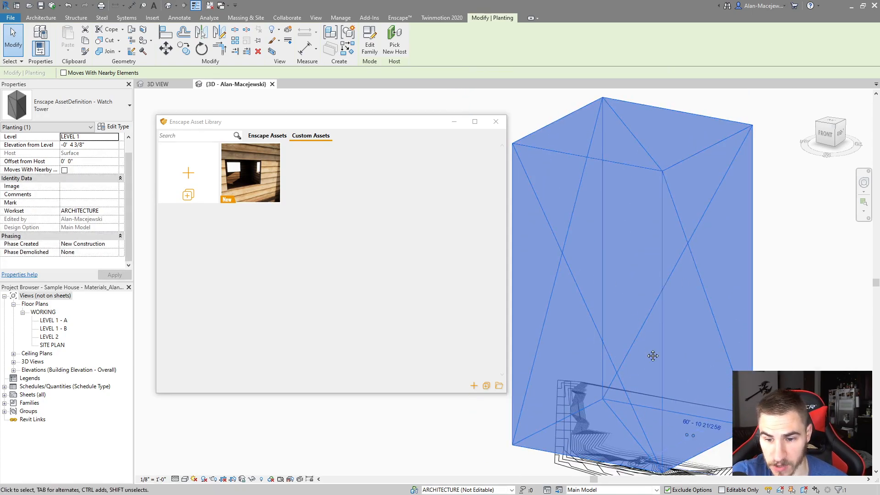
{"action": "middle_click_drag", "start_coordinate": [647, 353], "coordinate": [644, 330]}
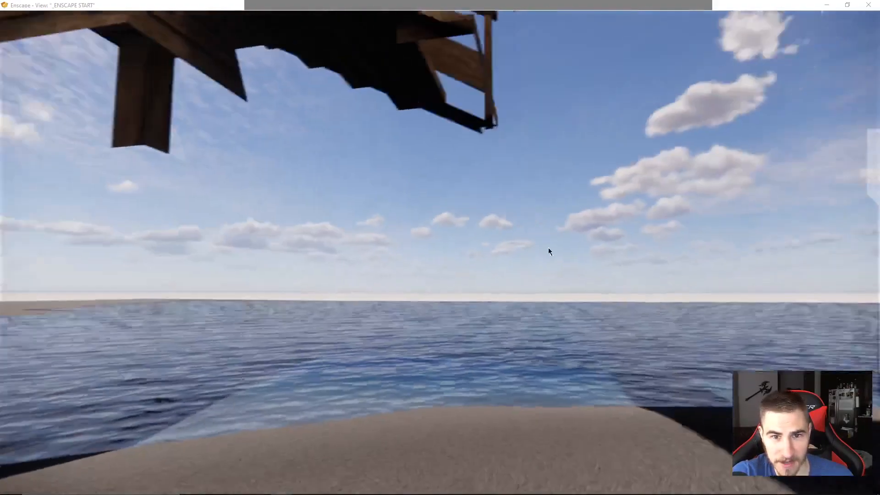
{"action": "left_click_drag", "start_coordinate": [549, 248], "coordinate": [524, 222]}
- Switch to the Enscape Asset Library, edit the Watch Tower asset and open its .assetpkg project from the Wooden-Watch-Tower folder
{"action": "key", "text": "alt+Tab"}
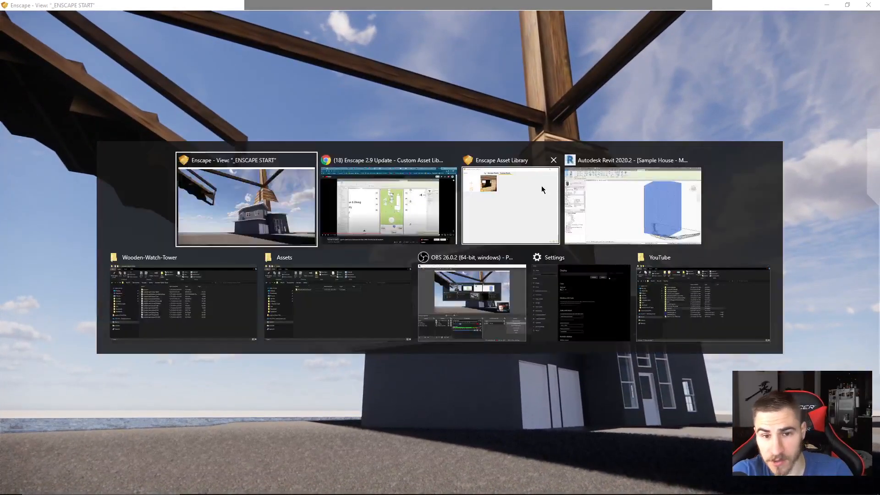
{"action": "left_click", "coordinate": [491, 206]}
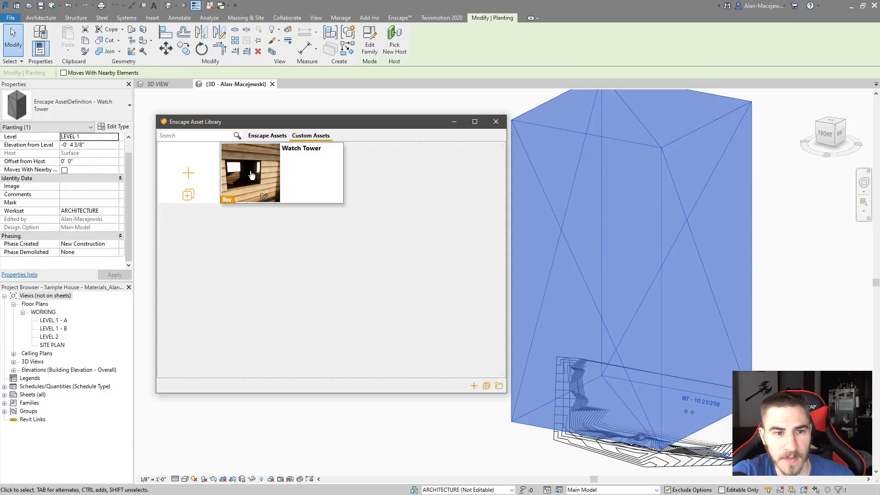
{"action": "left_click", "coordinate": [265, 198]}
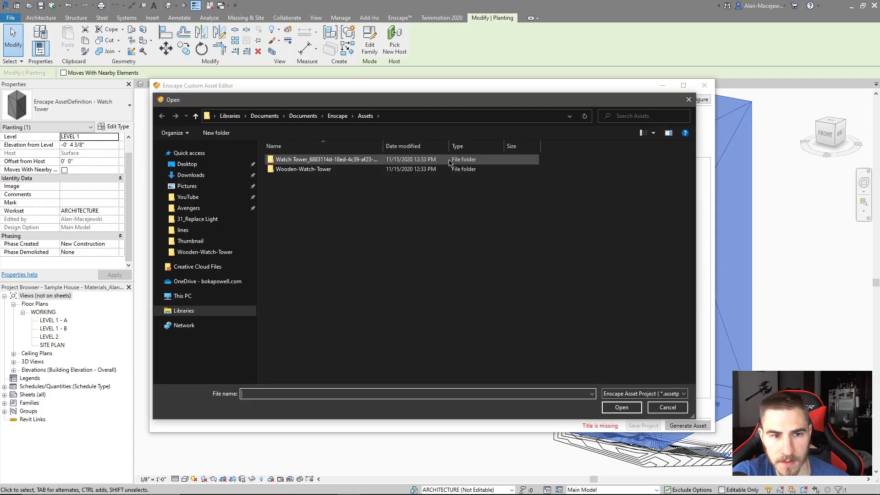
{"action": "double_click", "coordinate": [323, 160]}
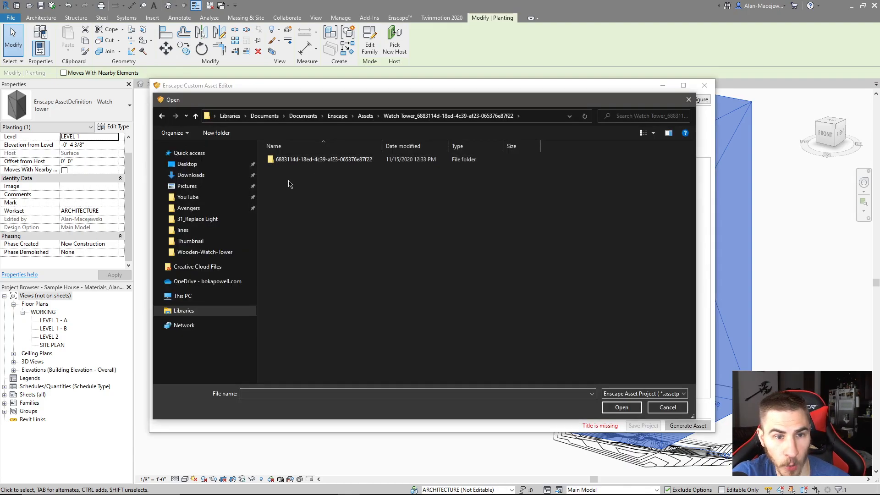
{"action": "double_click", "coordinate": [306, 164]}
{"action": "left_click", "coordinate": [265, 118]}
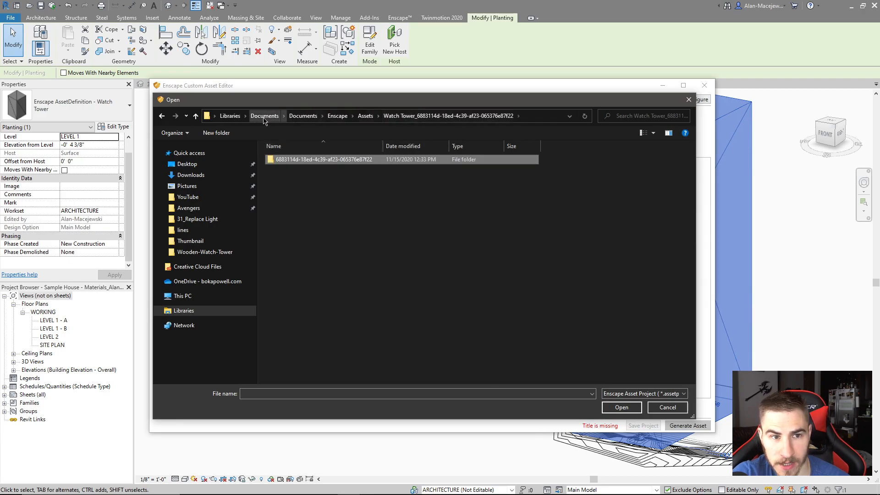
{"action": "left_click", "coordinate": [366, 116]}
{"action": "double_click", "coordinate": [310, 169]}
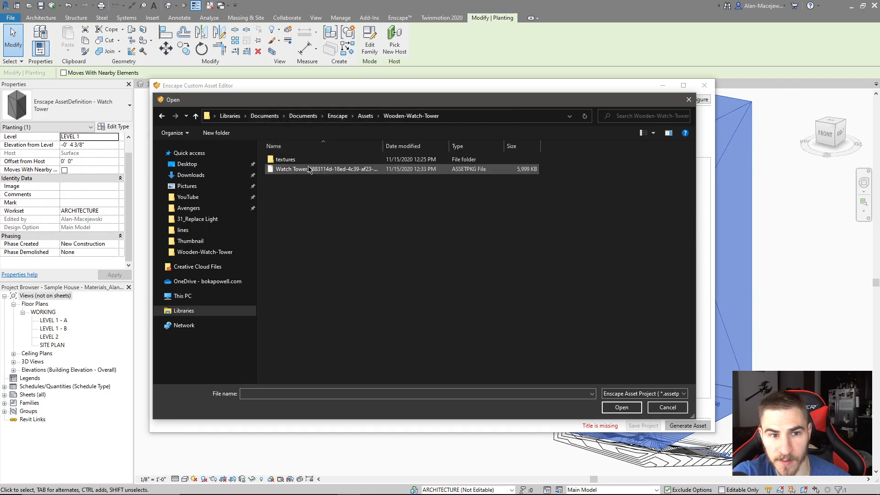
{"action": "left_click", "coordinate": [309, 169]}
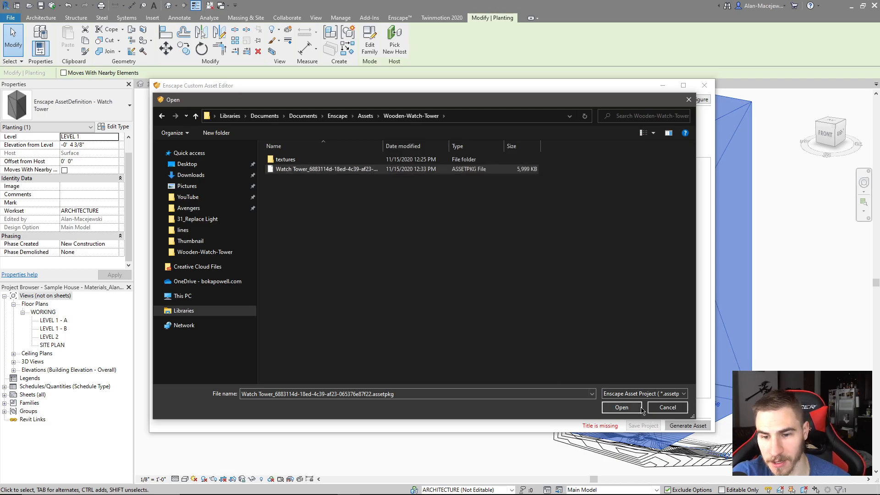
{"action": "left_click", "coordinate": [641, 407]}
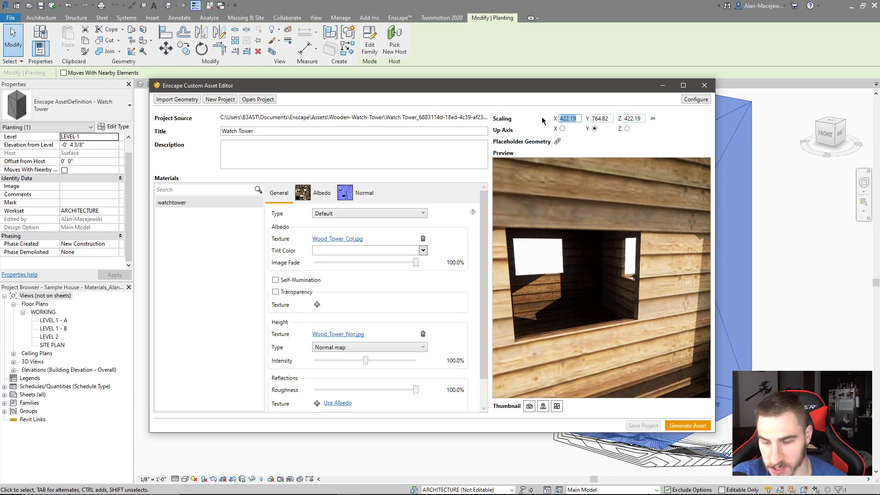
- Scale the Watch Tower asset down by setting its Y dimension to 15 m
{"action": "key", "text": "Tab"}
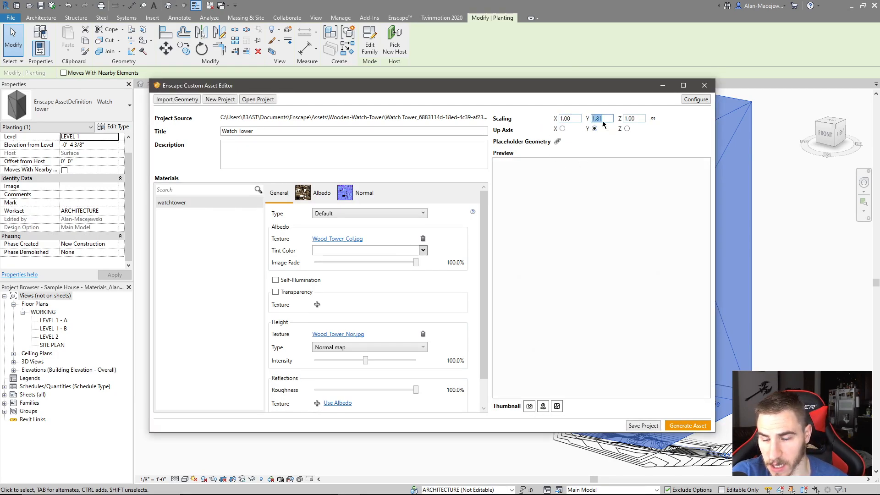
{"action": "left_click", "coordinate": [599, 347]}
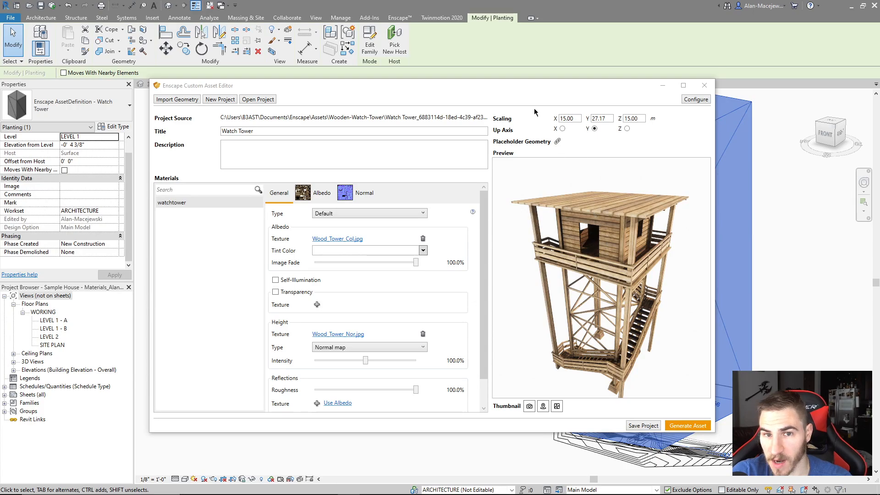
{"action": "left_click", "coordinate": [608, 119]}
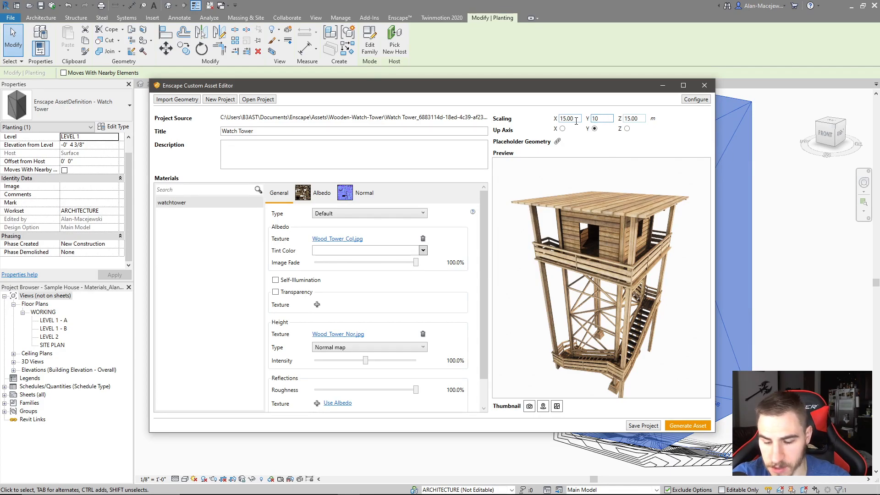
{"action": "type", "text": "15"}
{"action": "key", "text": "Return"}
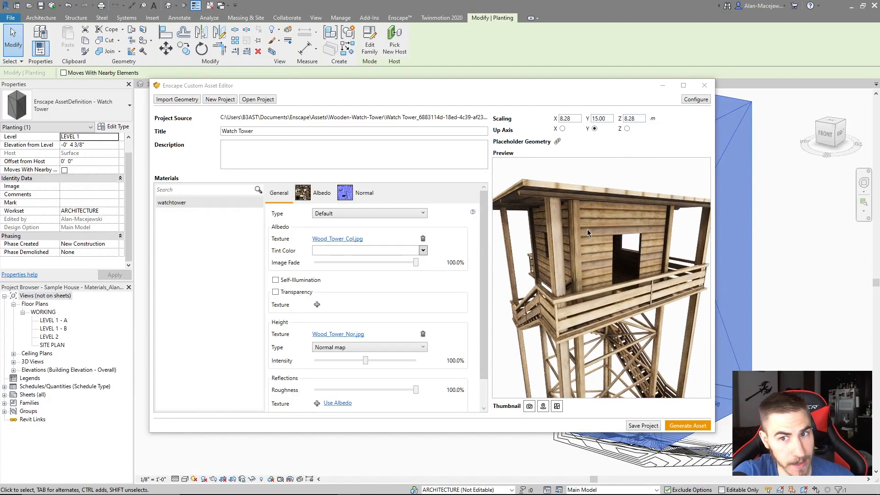
- Save the rescaled Watch Tower project with a new thumbnail and close the custom asset editor
{"action": "left_click", "coordinate": [652, 426]}
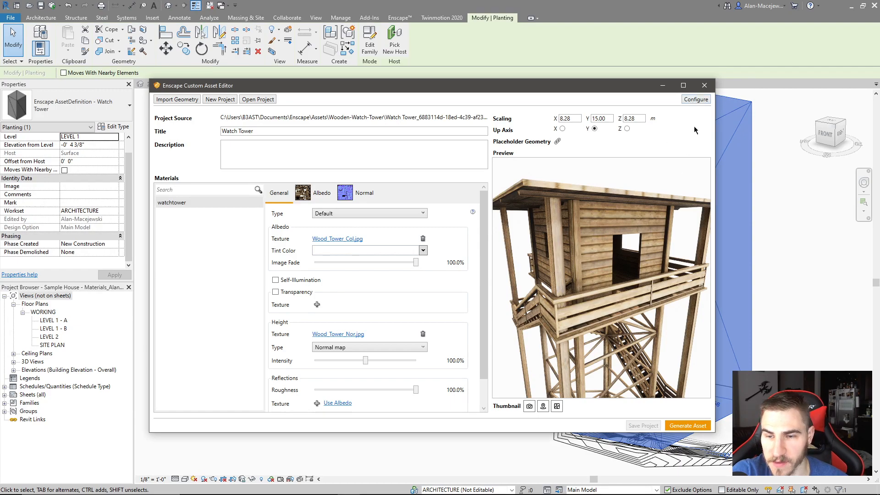
{"action": "left_click", "coordinate": [530, 407]}
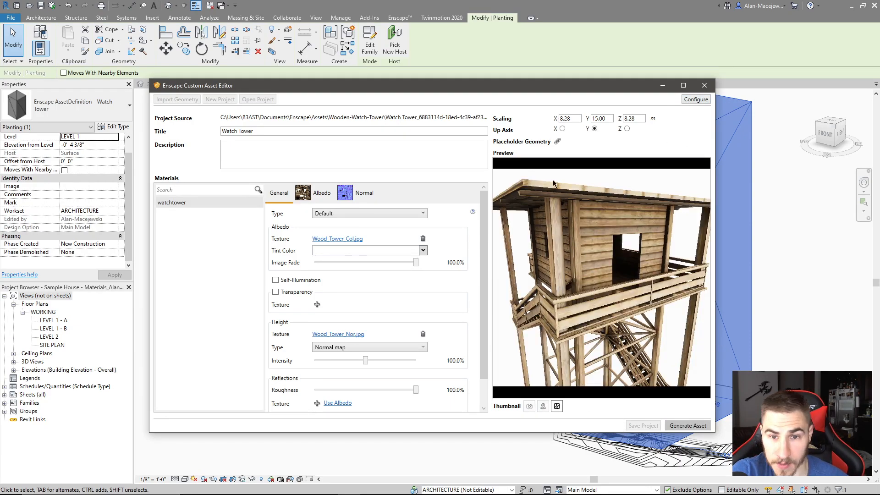
{"action": "left_click", "coordinate": [705, 86]}
{"action": "left_click", "coordinate": [412, 270]}
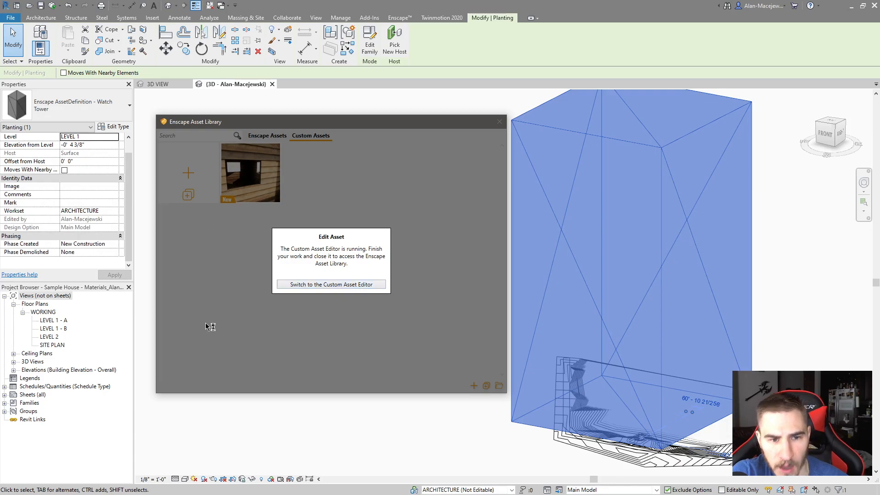
- Reopen the Watch Tower project from the custom assets, generate the rescaled asset and close the editor
{"action": "mouse_move", "coordinate": [278, 195]}
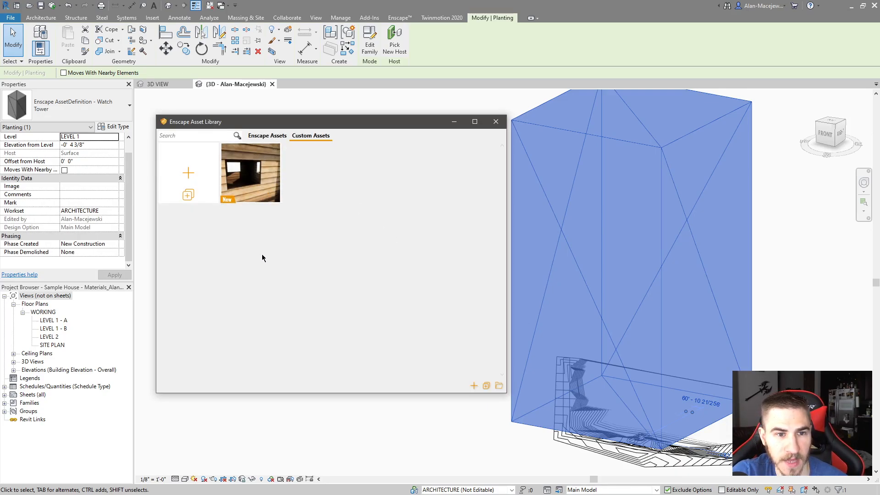
{"action": "mouse_move", "coordinate": [260, 166]}
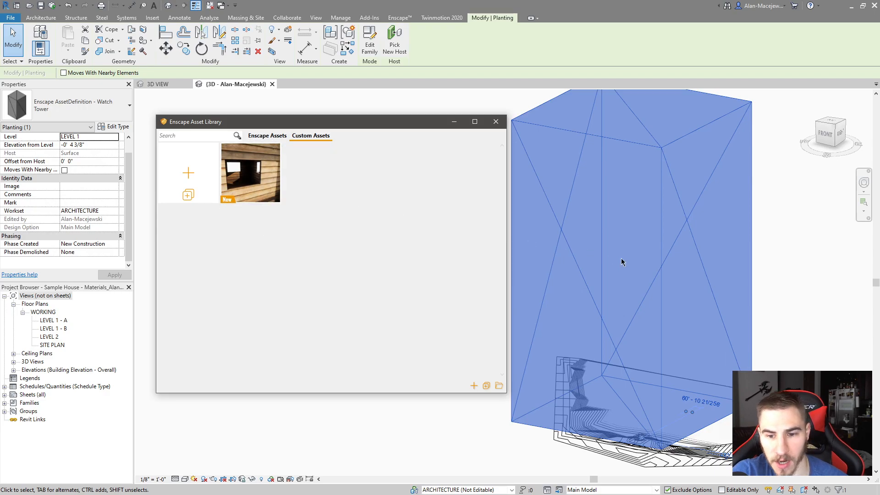
{"action": "left_click", "coordinate": [275, 137]}
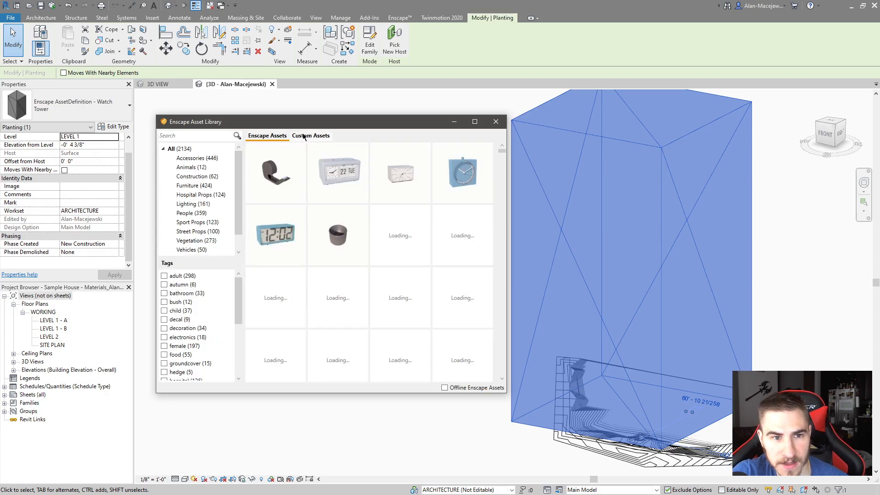
{"action": "left_click", "coordinate": [364, 173]}
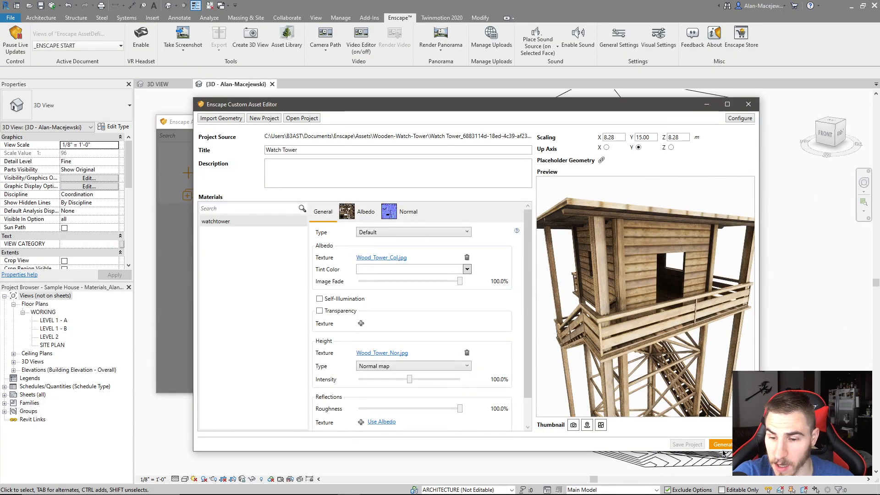
{"action": "left_click", "coordinate": [724, 447]}
{"action": "left_click", "coordinate": [733, 466]}
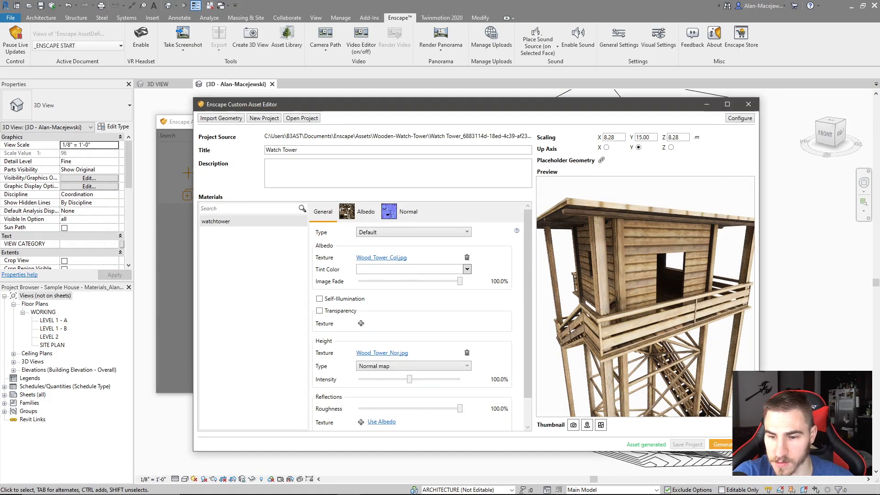
{"action": "left_click", "coordinate": [748, 105]}
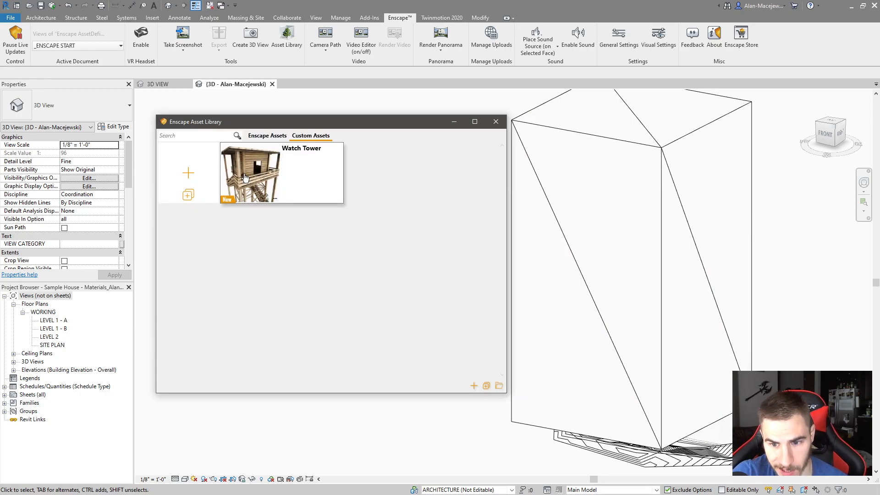
- Delete the oversized Watch Tower already placed in the 3D view
{"action": "middle_click", "coordinate": [667, 204]}
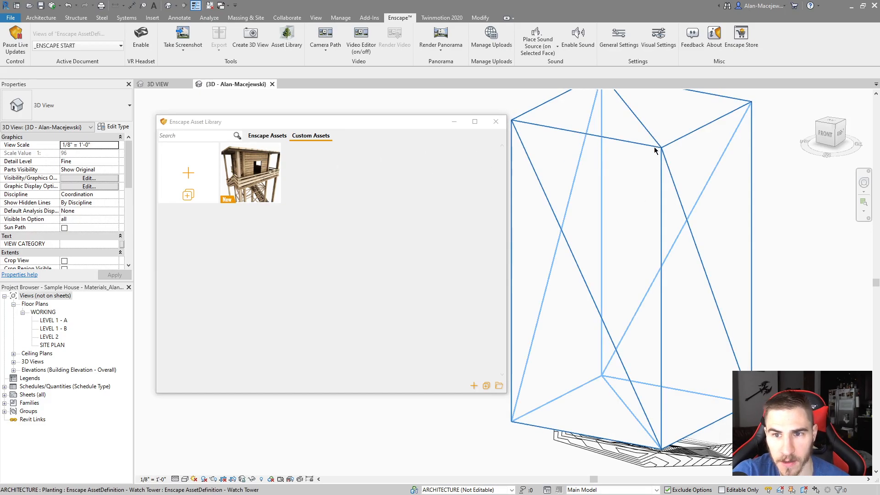
{"action": "left_click", "coordinate": [639, 123]}
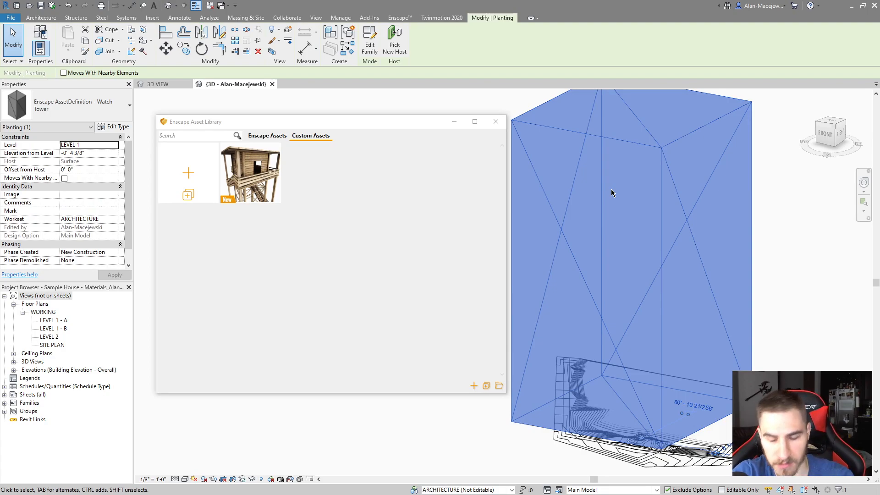
{"action": "key", "text": "Escape"}
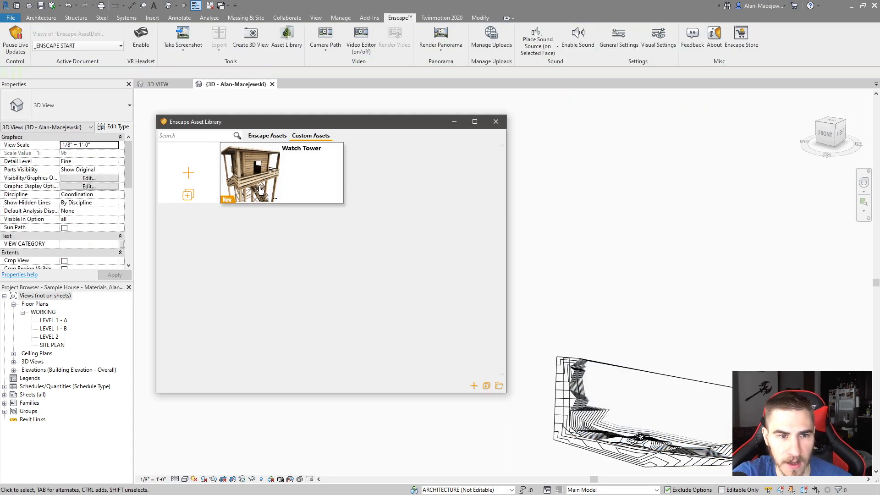
- Place the regenerated Watch Tower custom asset on LEVEL 1 at the site in the 3D view
{"action": "left_click", "coordinate": [260, 189]}
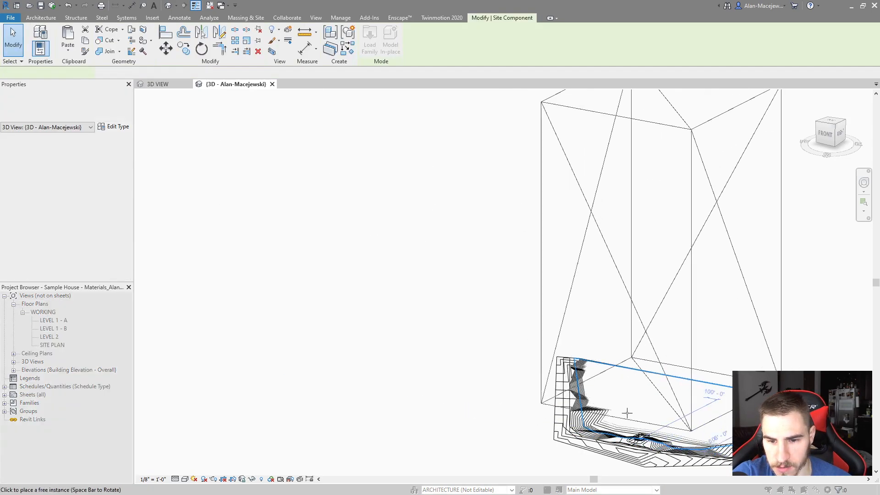
{"action": "key", "text": "Escape"}
{"action": "left_click", "coordinate": [253, 187]}
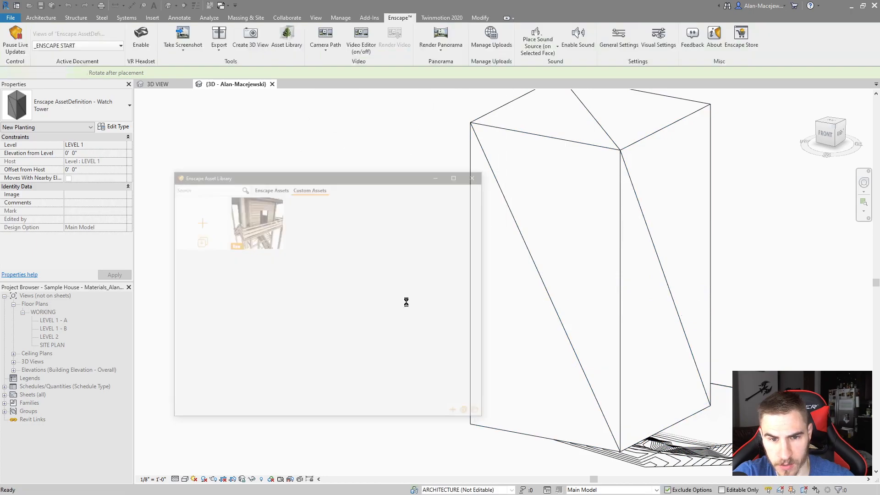
- Check the newly placed Watch Tower's size in the Enscape render window and return to the Enscape Asset Library
{"action": "key", "text": "alt+Tab"}
{"action": "left_click", "coordinate": [451, 160]}
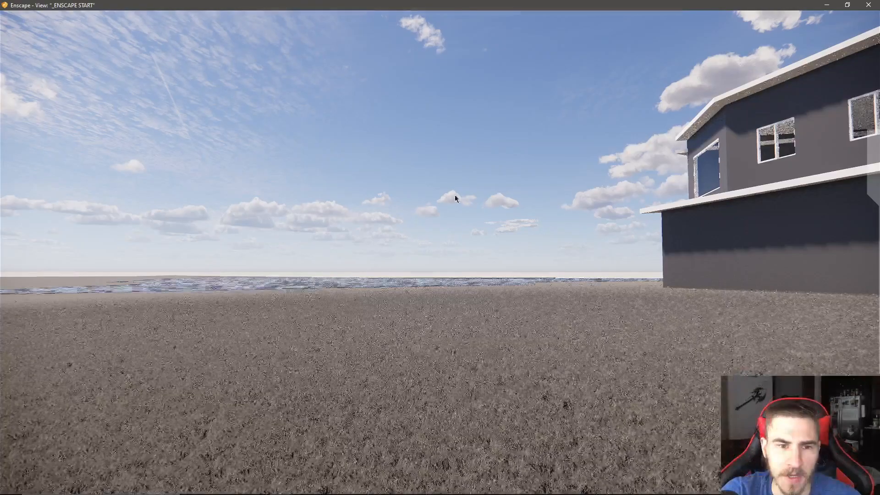
{"action": "left_click_drag", "start_coordinate": [450, 157], "coordinate": [151, 193]}
{"action": "key", "text": "w"}
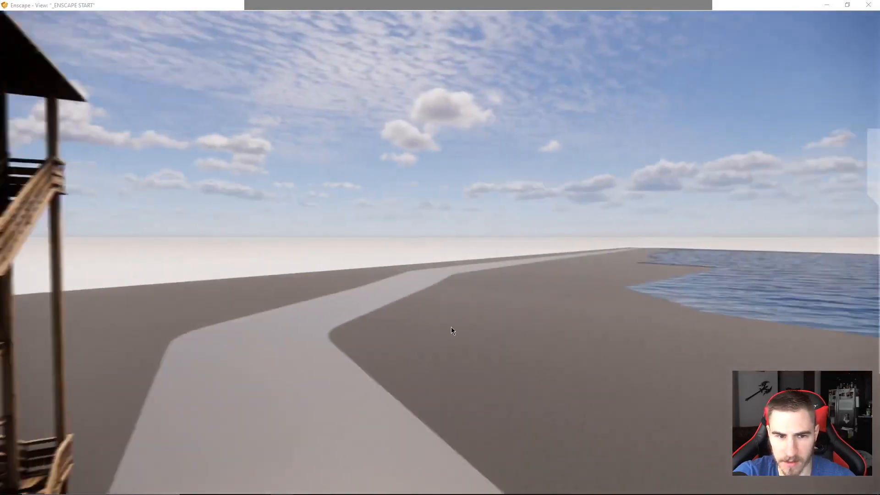
{"action": "key", "text": "alt+Tab"}
{"action": "key", "text": "alt+Tab"}
{"action": "left_click", "coordinate": [476, 206]}
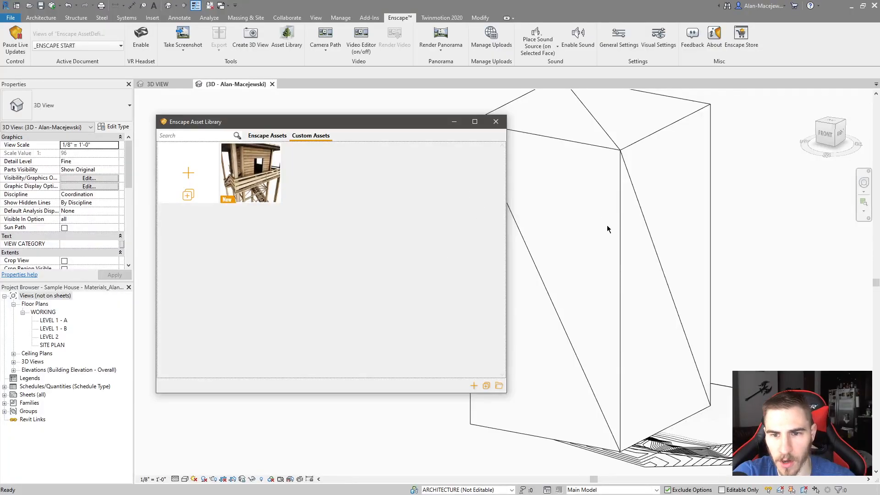
{"action": "mouse_move", "coordinate": [273, 183]}
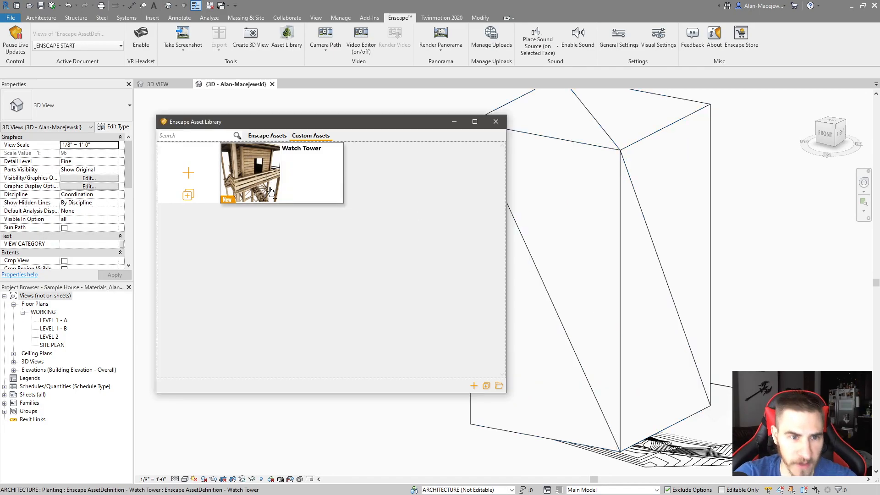
{"action": "left_click", "coordinate": [275, 201]}
{"action": "left_click", "coordinate": [330, 203]}
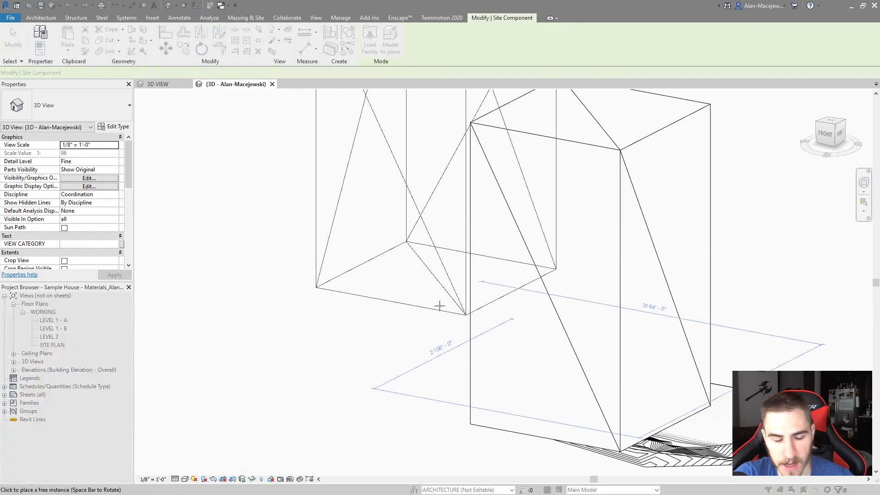
{"action": "key", "text": "Escape"}
- Start editing the Watch Tower asset and open its saved project from the Wooden-Watch-Tower folder in the Custom Asset Editor
{"action": "left_click", "coordinate": [257, 198]}
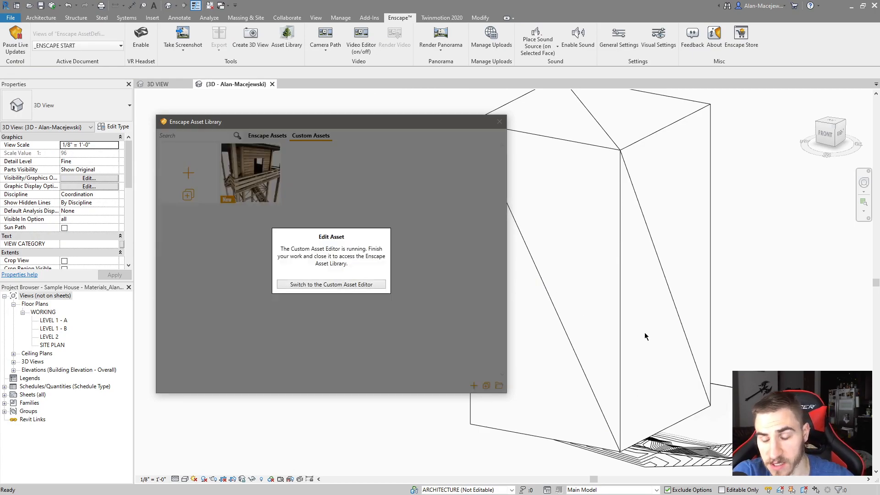
{"action": "left_click", "coordinate": [506, 284]}
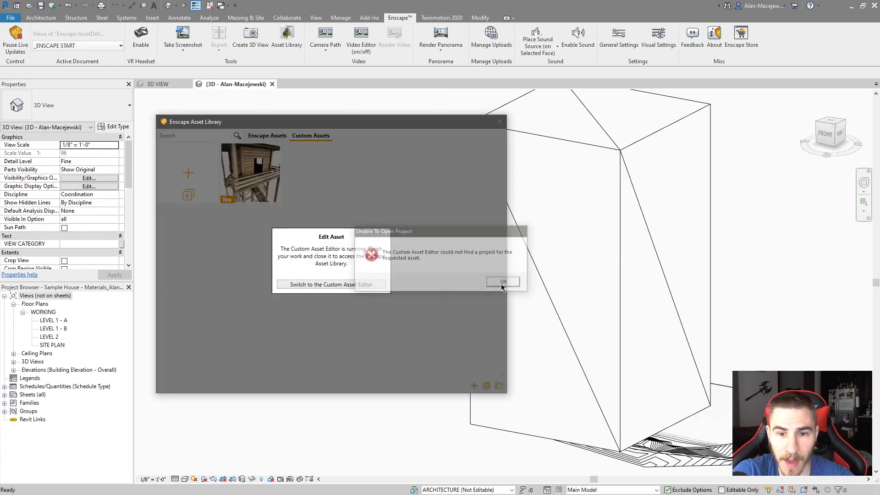
{"action": "left_click", "coordinate": [358, 284]}
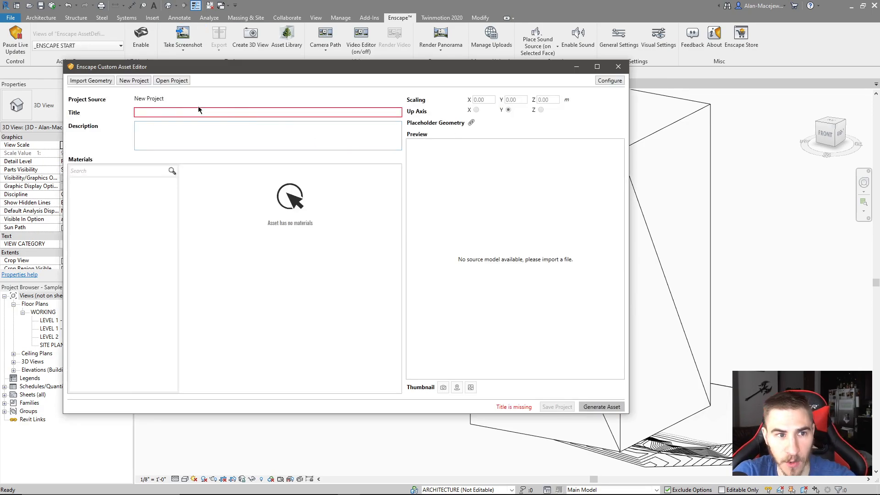
{"action": "left_click", "coordinate": [174, 82]}
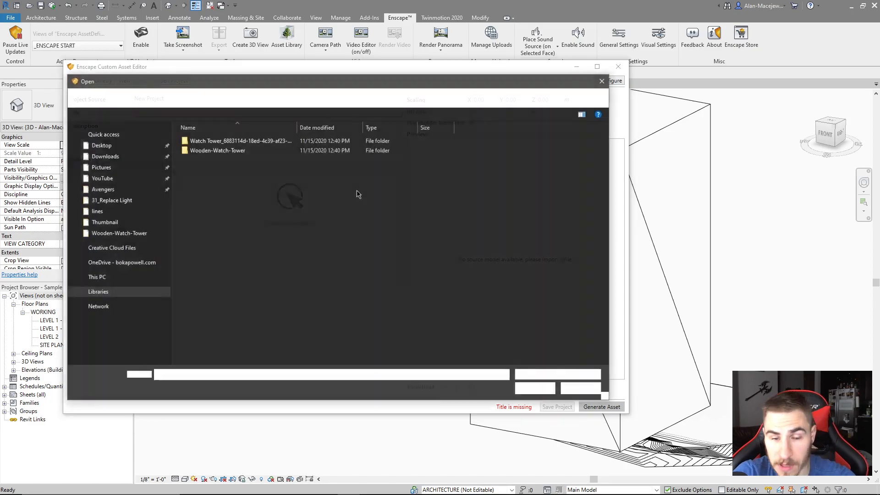
{"action": "double_click", "coordinate": [226, 150]}
{"action": "double_click", "coordinate": [226, 151]}
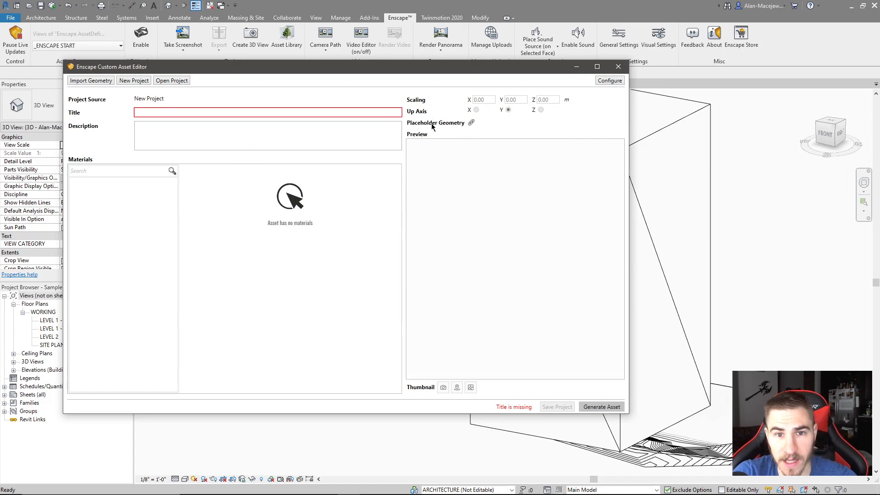
- Link wooden watch tower2.fbx as the asset's placeholder geometry and show it in the preview
{"action": "left_click", "coordinate": [472, 124]}
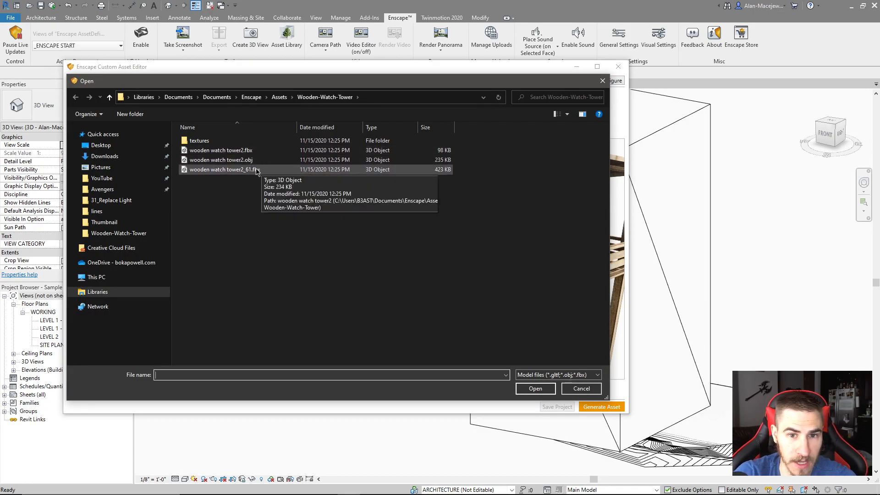
{"action": "double_click", "coordinate": [221, 150]}
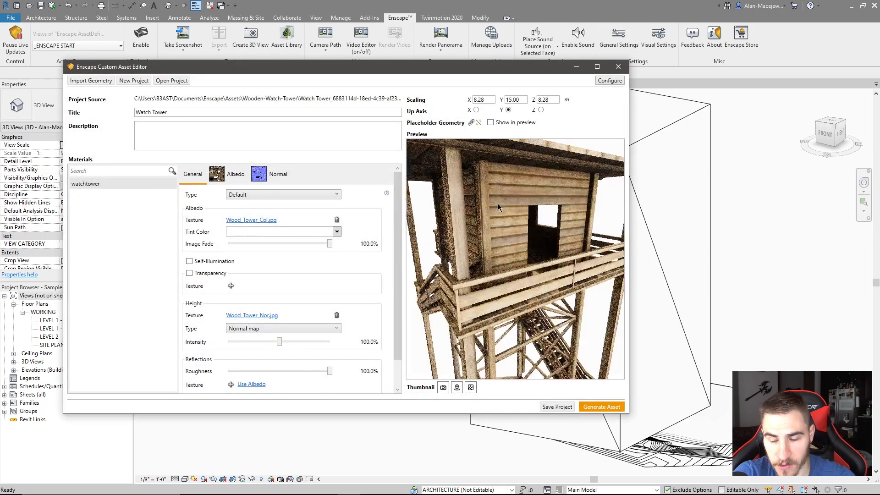
{"action": "left_click", "coordinate": [491, 123]}
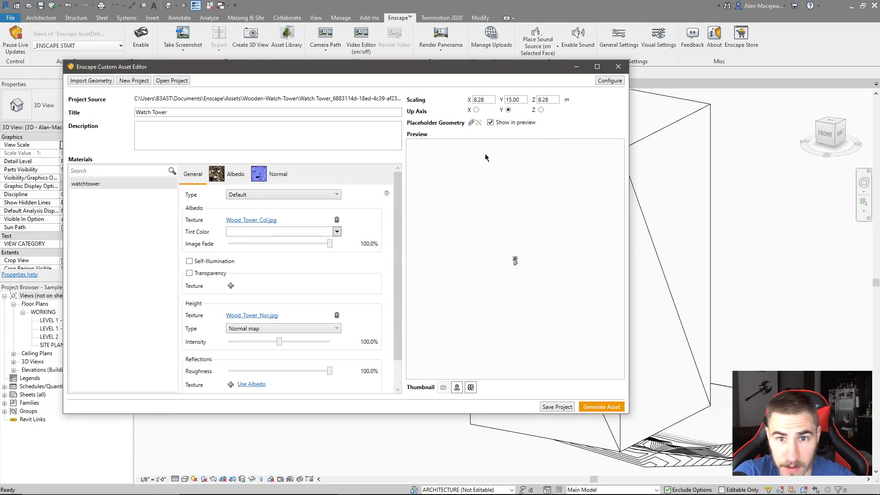
{"action": "left_click", "coordinate": [522, 256]}
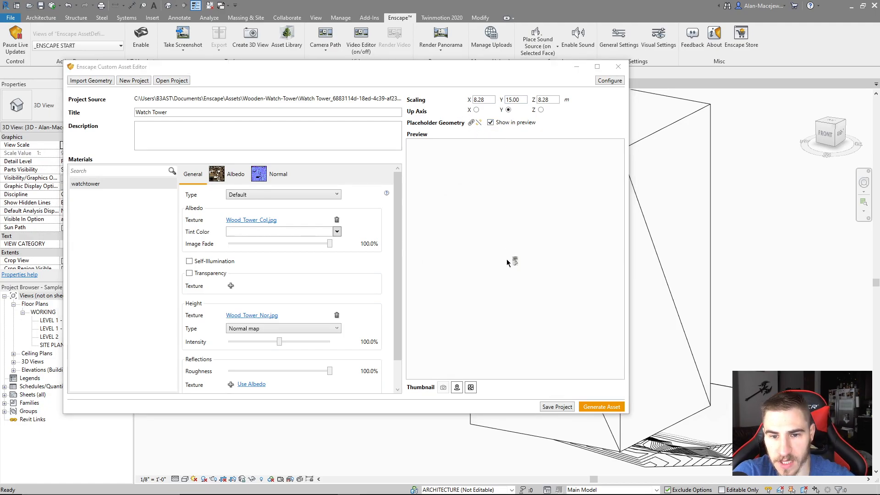
- Compare the textured watch tower with its placeholder geometry in the preview, examining both up close
{"action": "left_click", "coordinate": [490, 122]}
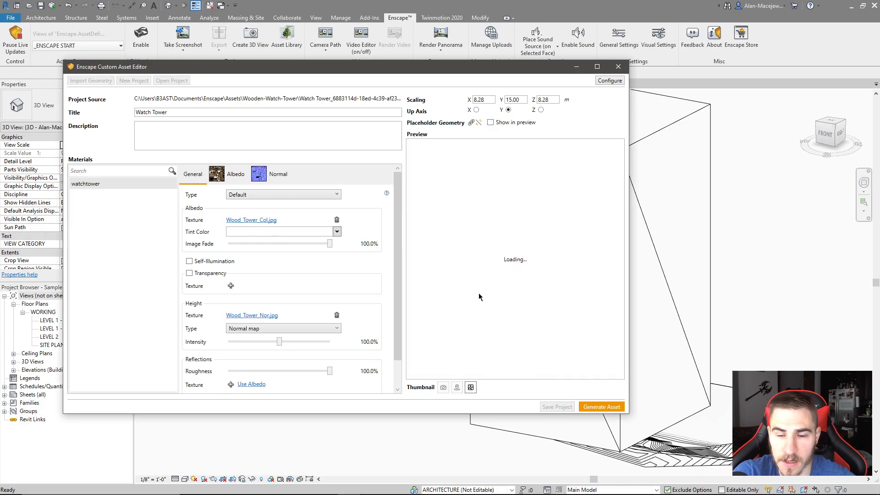
{"action": "scroll", "coordinate": [517, 265], "scroll_direction": "up", "scroll_amount": 5}
{"action": "scroll", "coordinate": [519, 267], "scroll_direction": "up", "scroll_amount": 3}
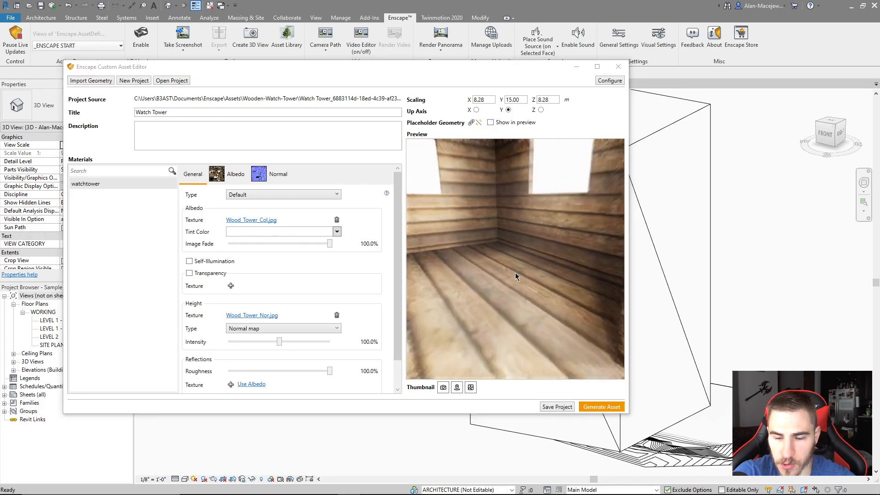
{"action": "scroll", "coordinate": [515, 274], "scroll_direction": "down", "scroll_amount": 6}
{"action": "left_click", "coordinate": [491, 122]}
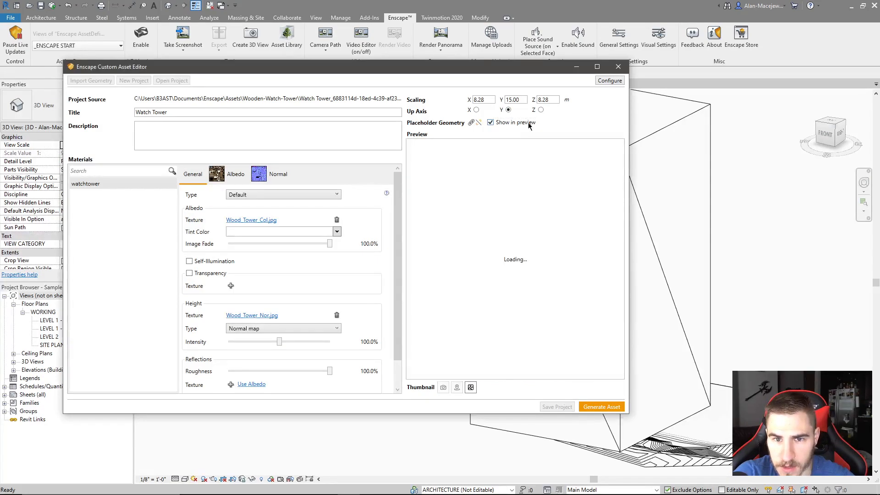
{"action": "right_click_drag", "start_coordinate": [516, 266], "coordinate": [543, 257]}
{"action": "mouse_move", "coordinate": [527, 268]}
{"action": "left_mouse_down"}
{"action": "mouse_move", "coordinate": [582, 246]}
{"action": "mouse_move", "coordinate": [601, 248]}
{"action": "mouse_move", "coordinate": [536, 261]}
{"action": "mouse_move", "coordinate": [514, 284]}
{"action": "mouse_move", "coordinate": [525, 284]}
{"action": "left_mouse_up"}
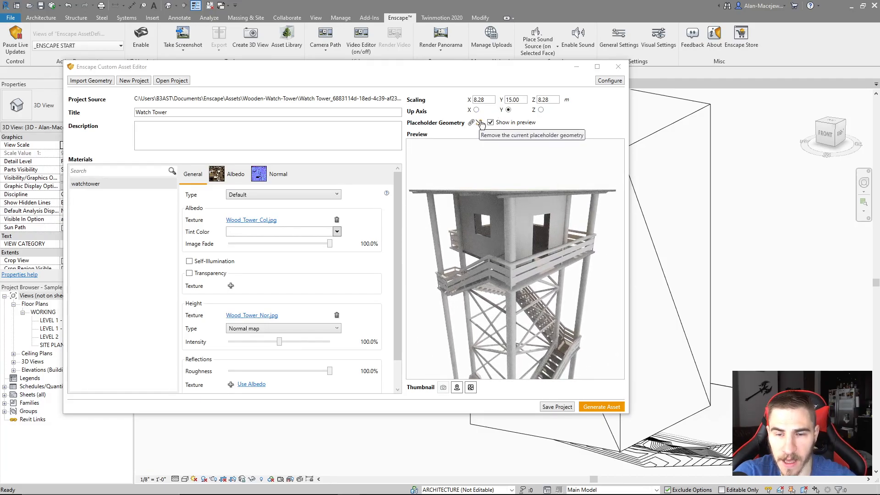
- Capture a new thumbnail of the whole tower with the placeholder hidden from the preview and generate the asset
{"action": "left_click", "coordinate": [490, 123]}
{"action": "left_click_drag", "start_coordinate": [526, 259], "coordinate": [519, 238]}
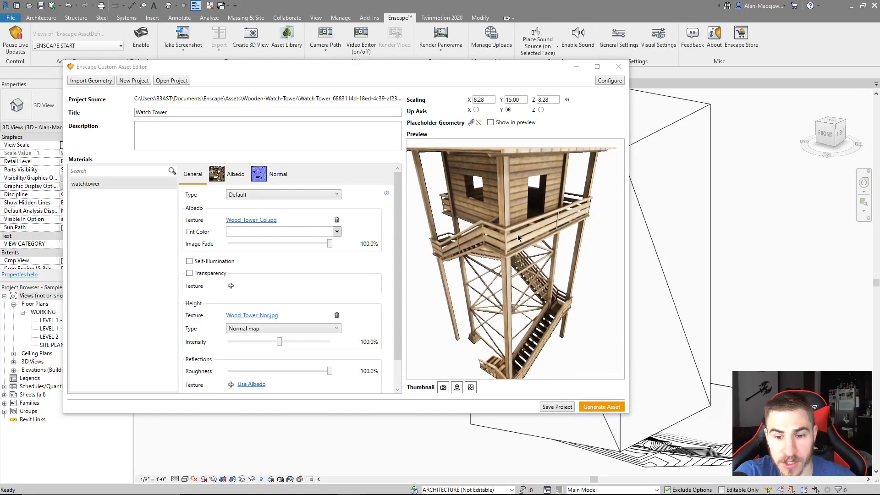
{"action": "left_click", "coordinate": [443, 387]}
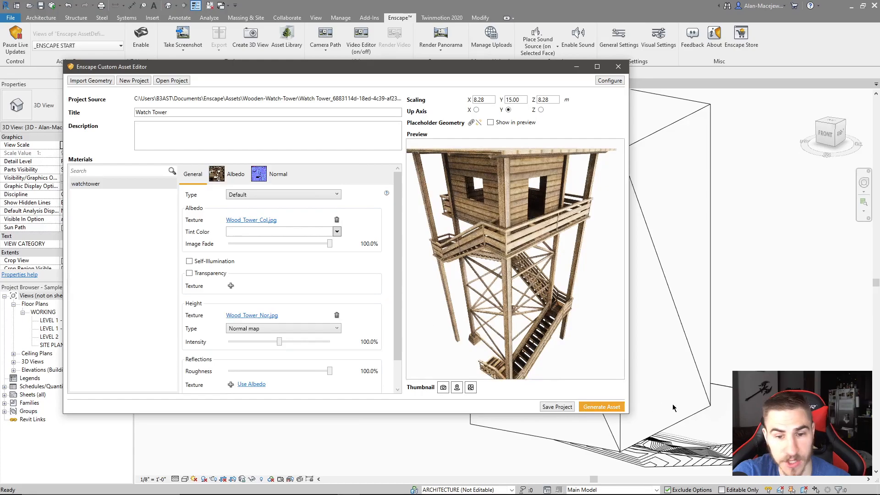
{"action": "left_click", "coordinate": [425, 297]}
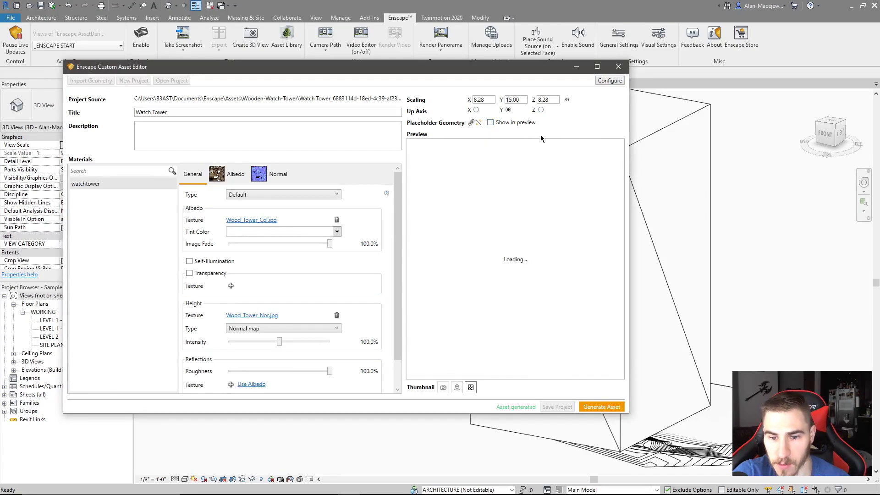
- Save the Watch Tower project with Y kept as the up axis and close the Custom Asset Editor
{"action": "left_click", "coordinate": [541, 110]}
{"action": "left_click", "coordinate": [508, 110]}
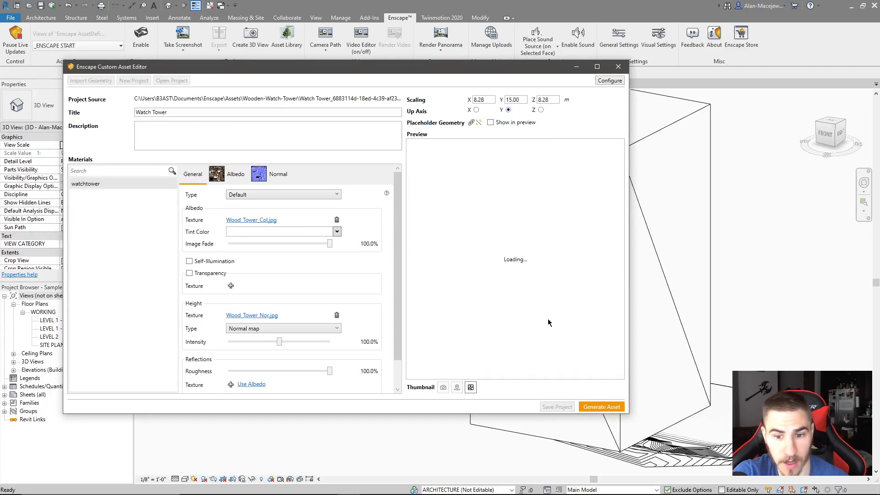
{"action": "left_click", "coordinate": [551, 407]}
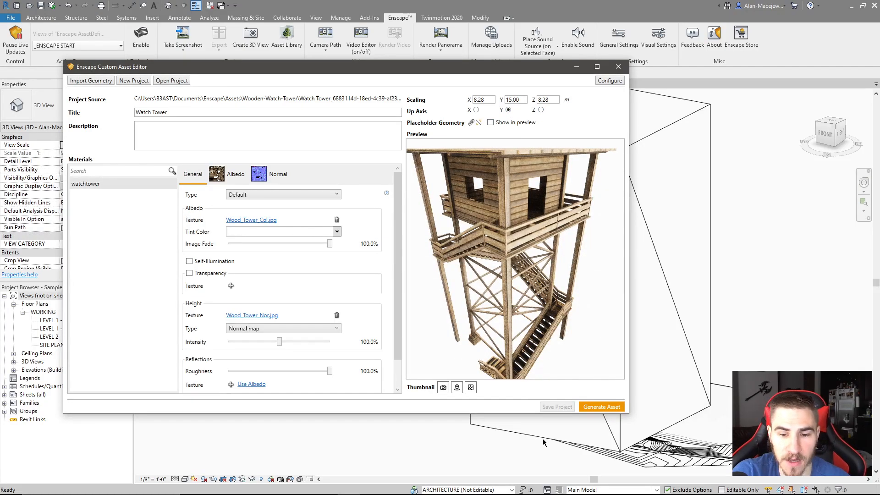
{"action": "left_click", "coordinate": [619, 66]}
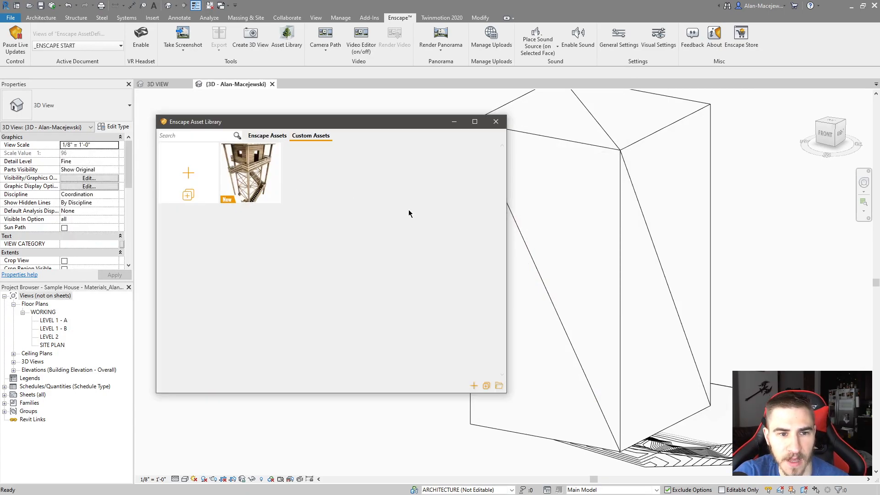
- Replace the Watch Tower placed at the site with an instance of the regenerated custom asset
{"action": "left_click", "coordinate": [621, 310]}
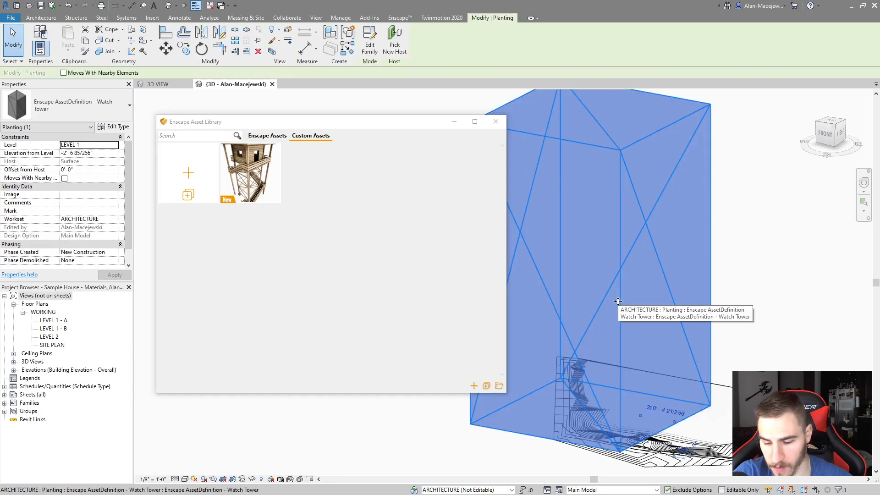
{"action": "key", "text": "Delete"}
{"action": "left_click", "coordinate": [274, 175]}
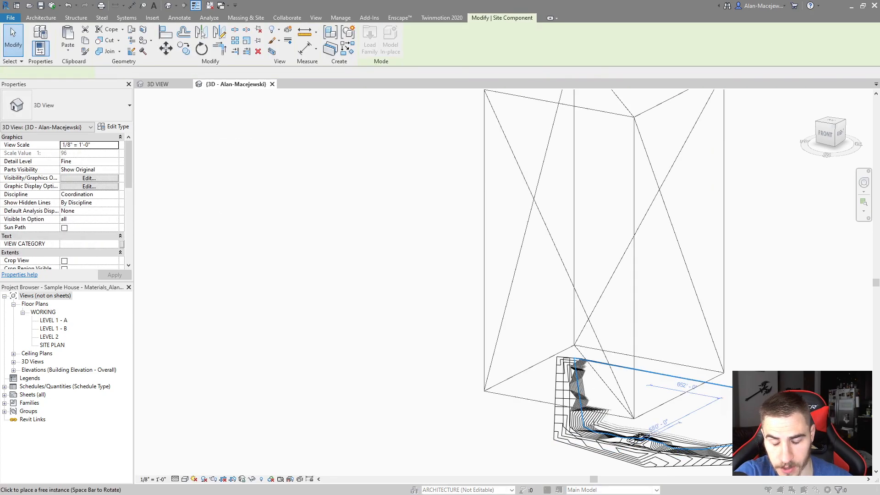
{"action": "left_click", "coordinate": [722, 305]}
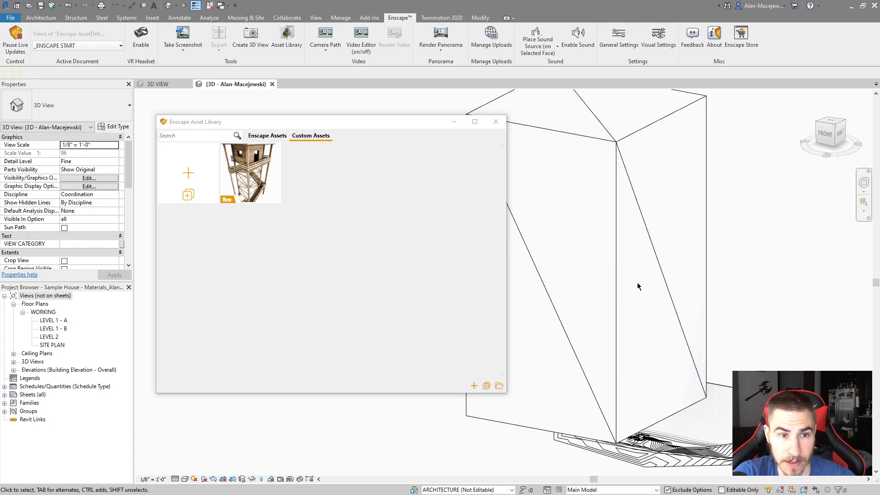
{"action": "right_click", "coordinate": [270, 196]}
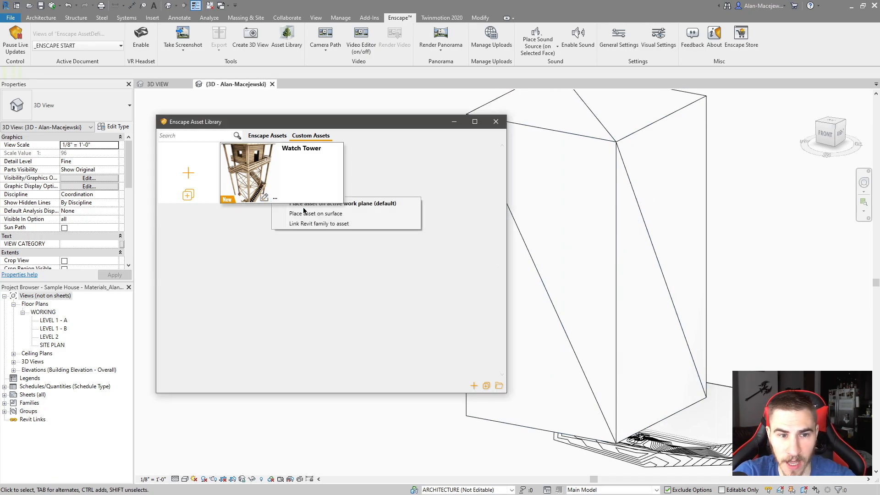
{"action": "left_click", "coordinate": [298, 223]}
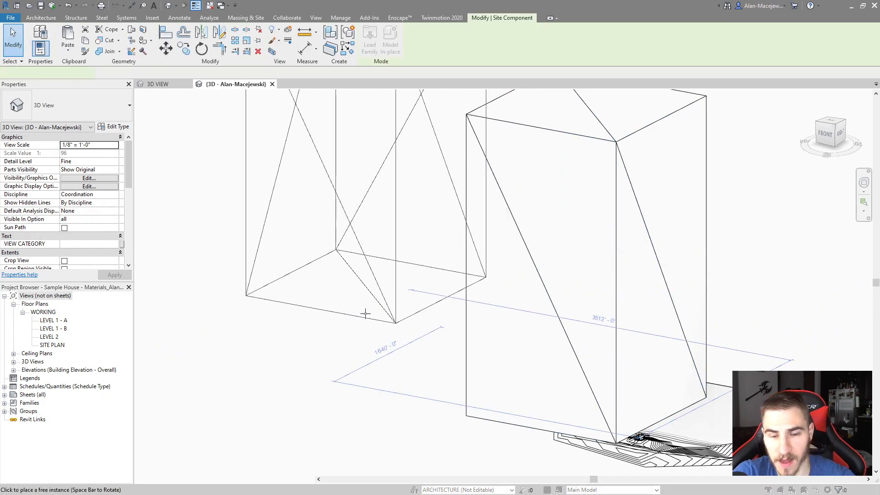
{"action": "key", "text": "Escape"}
{"action": "mouse_move", "coordinate": [254, 195]}
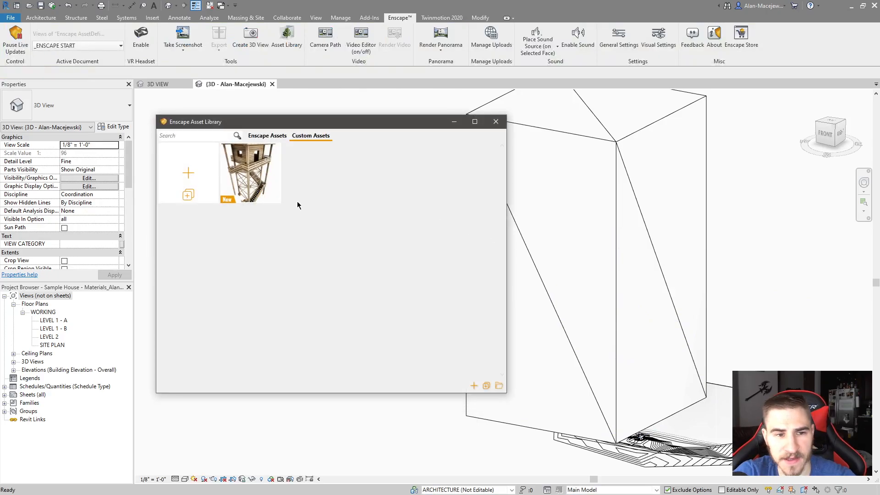
{"action": "left_click", "coordinate": [275, 197]}
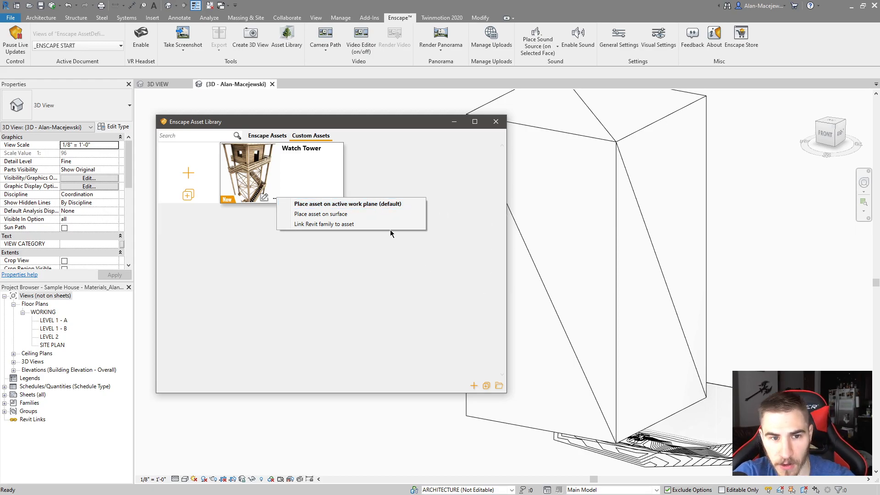
{"action": "left_click", "coordinate": [259, 183]}
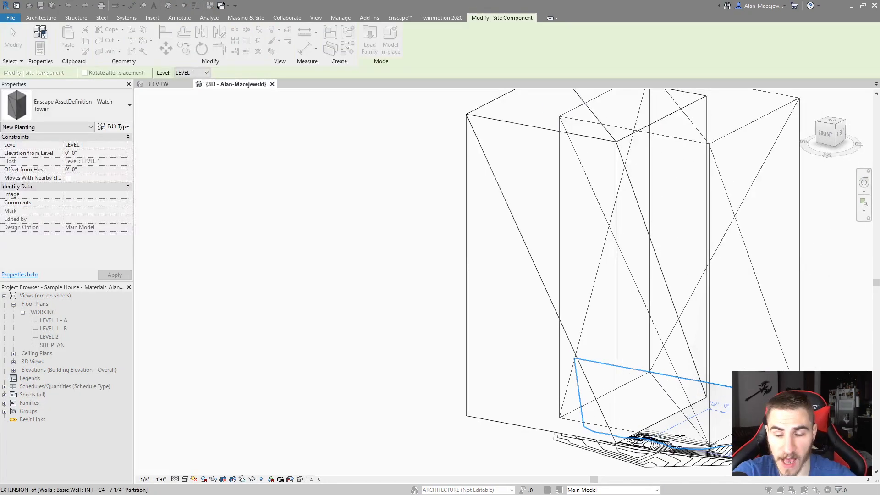
{"action": "key", "text": "Escape"}
- Try to place the Watch Tower on a surface by picking a planar face of the house
{"action": "left_click", "coordinate": [274, 198]}
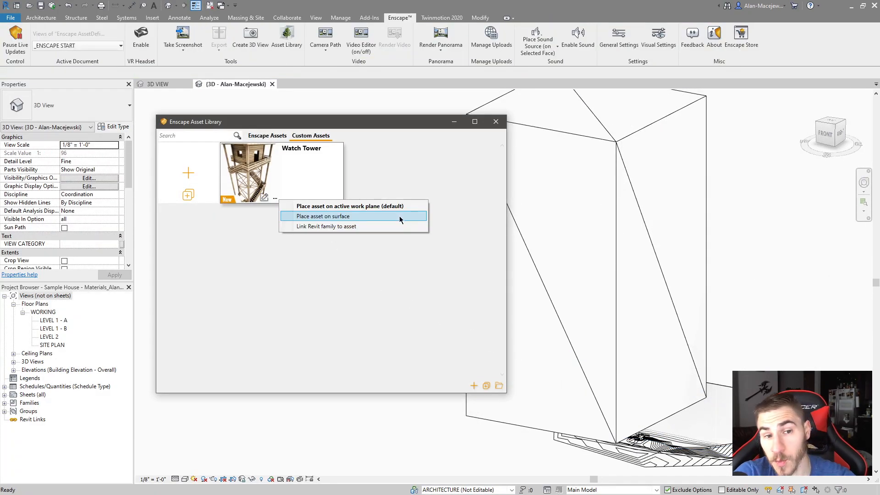
{"action": "left_click", "coordinate": [398, 216]}
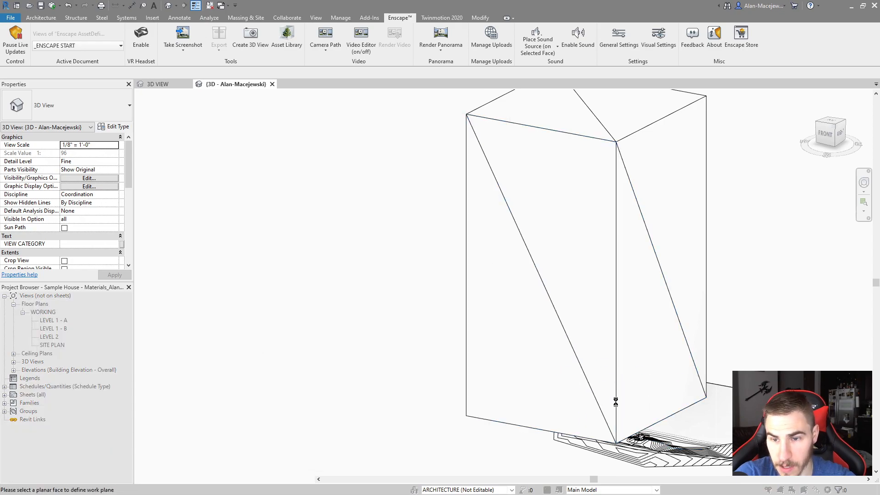
{"action": "left_click", "coordinate": [642, 419]}
{"action": "scroll", "coordinate": [647, 432], "scroll_direction": "up", "scroll_amount": 2}
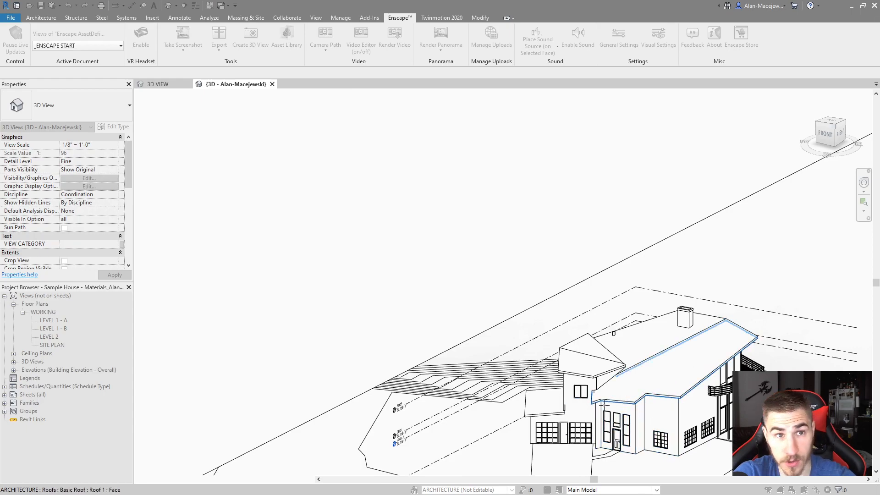
{"action": "left_click", "coordinate": [617, 421]}
- Review the Watch Tower's placement options and browse the built-in Enscape Assets
{"action": "left_click", "coordinate": [275, 199]}
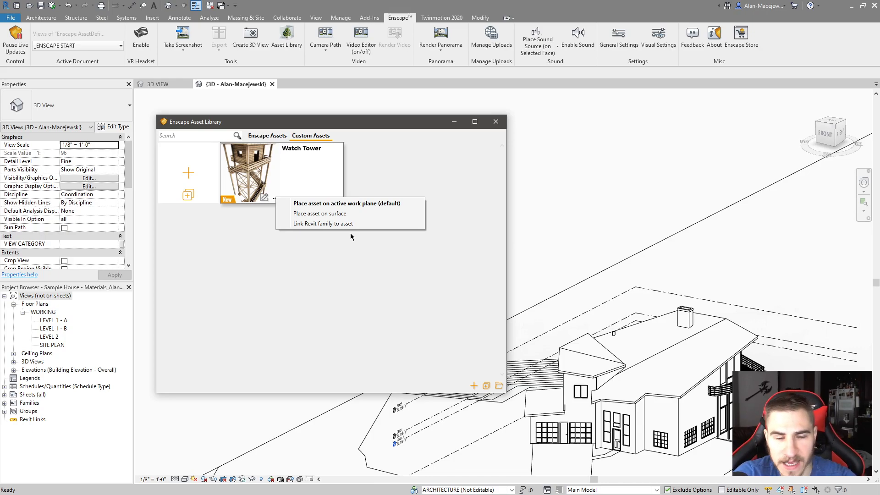
{"action": "left_click", "coordinate": [257, 311]}
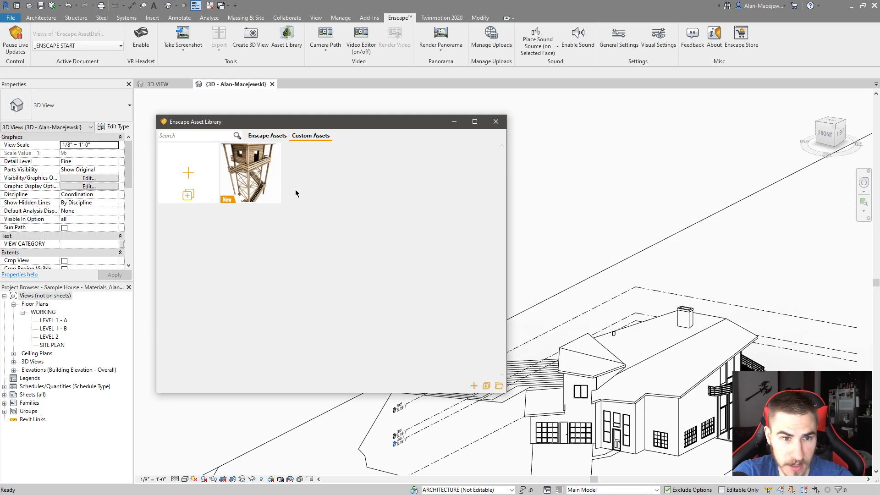
{"action": "left_click", "coordinate": [266, 136]}
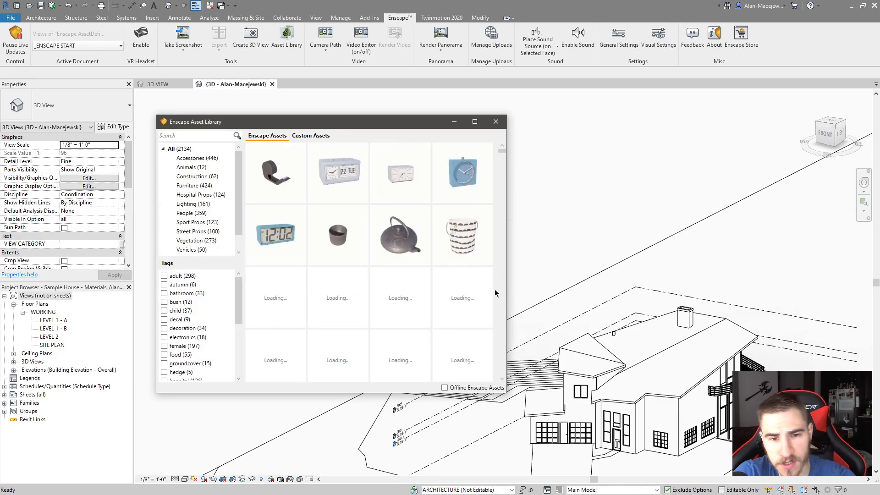
{"action": "scroll", "coordinate": [404, 278], "scroll_direction": "down", "scroll_amount": 3}
{"action": "scroll", "coordinate": [386, 270], "scroll_direction": "up", "scroll_amount": 3}
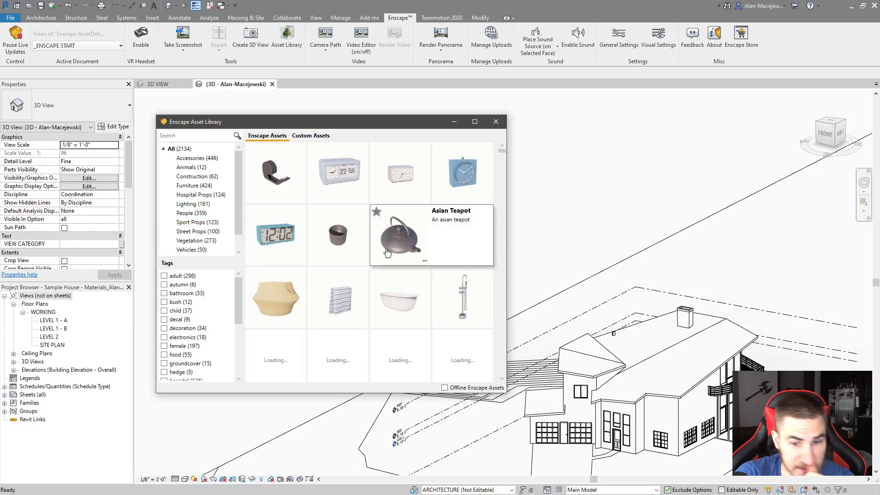
- Browse the Enscape Assets categories, check the New category, and close the Asset Library
{"action": "scroll", "coordinate": [211, 207], "scroll_direction": "down", "scroll_amount": 1}
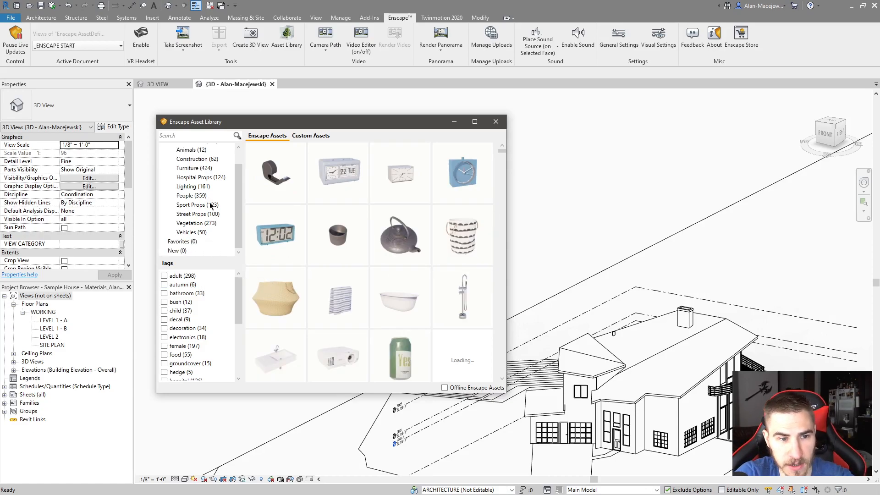
{"action": "scroll", "coordinate": [204, 215], "scroll_direction": "up", "scroll_amount": 1}
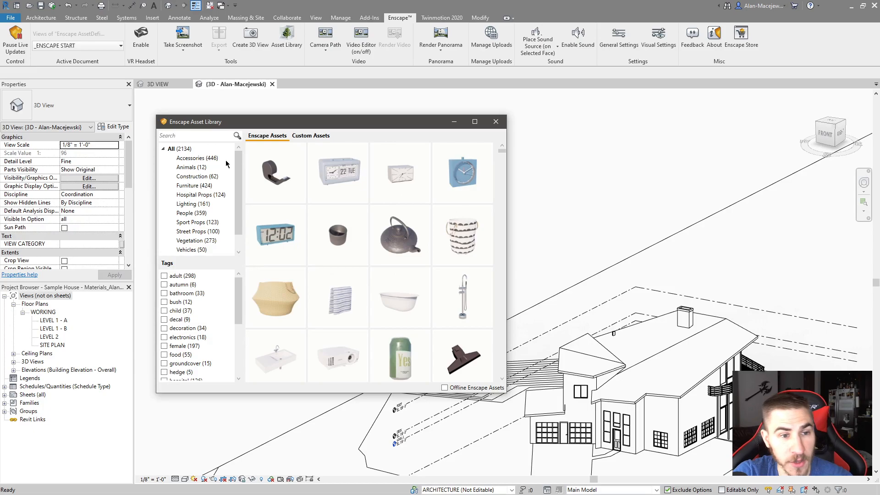
{"action": "scroll", "coordinate": [200, 205], "scroll_direction": "down", "scroll_amount": 1}
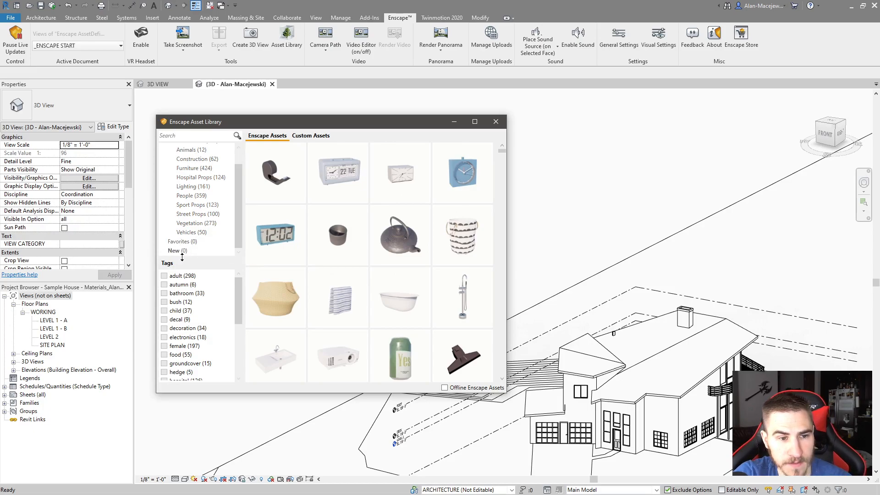
{"action": "left_click", "coordinate": [198, 215]}
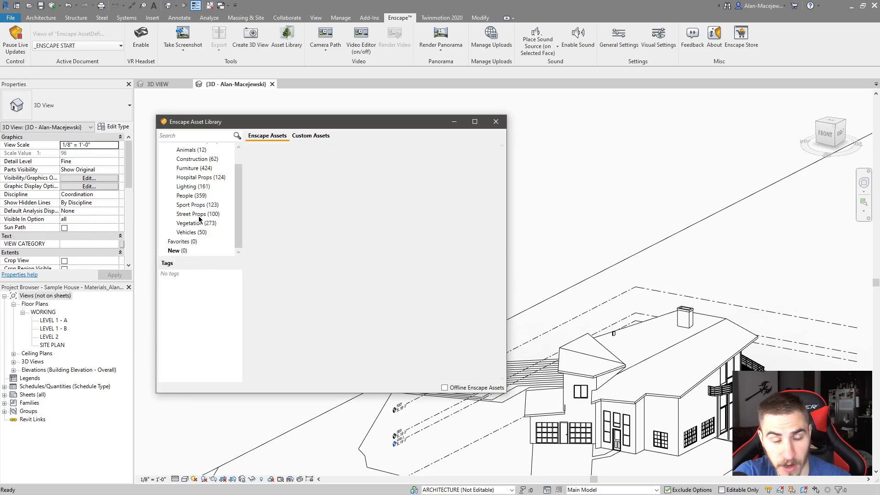
{"action": "left_click", "coordinate": [495, 122]}
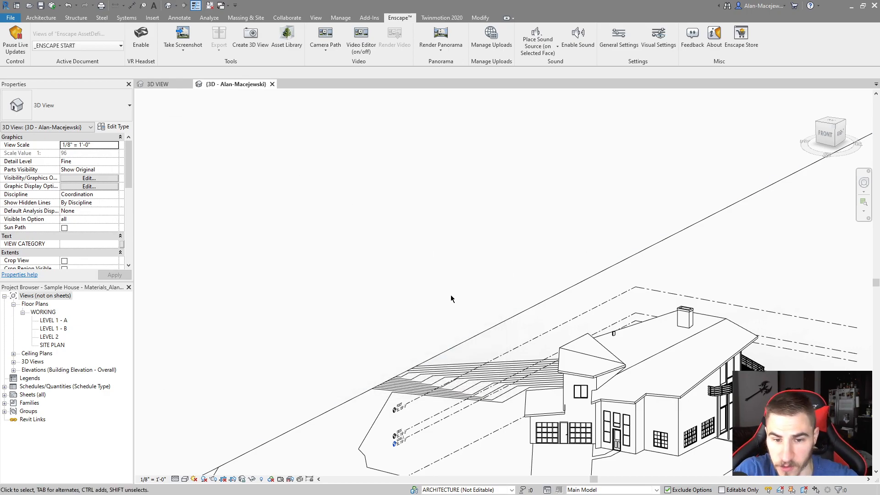
{"action": "scroll", "coordinate": [578, 342], "scroll_direction": "down", "scroll_amount": 5}
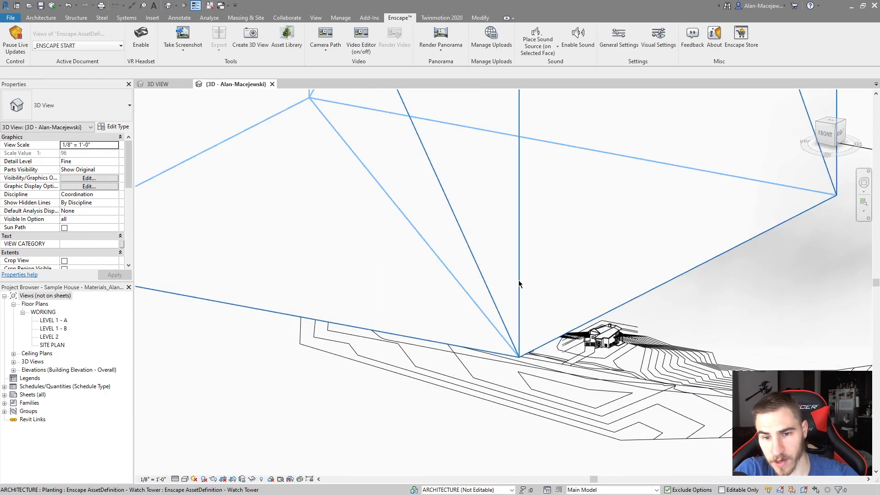
{"action": "left_click", "coordinate": [514, 281]}
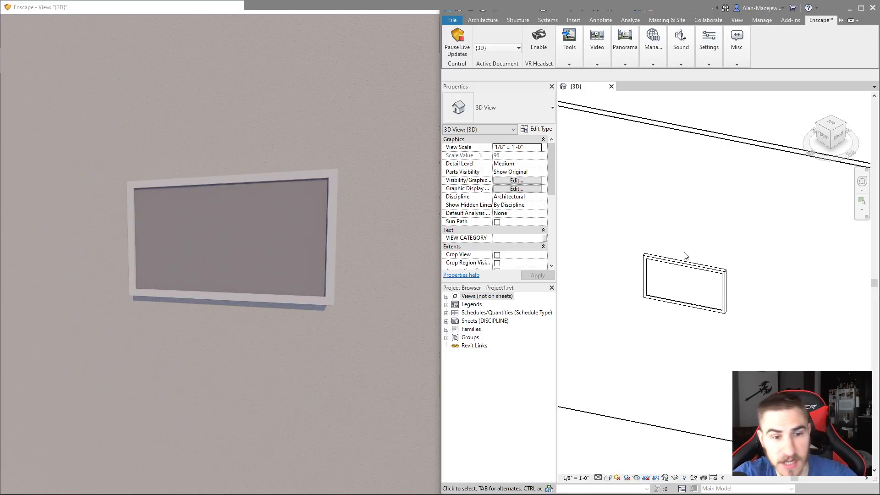
- Open the 60" wall-mounted TV's type properties and bring up its Screen Material in the Material Browser
{"action": "mouse_move", "coordinate": [318, 276]}
{"action": "left_mouse_down"}
{"action": "mouse_move", "coordinate": [248, 274]}
{"action": "mouse_move", "coordinate": [309, 277]}
{"action": "left_mouse_up"}
{"action": "key", "text": "s"}
{"action": "key", "text": "d"}
{"action": "key", "text": "a"}
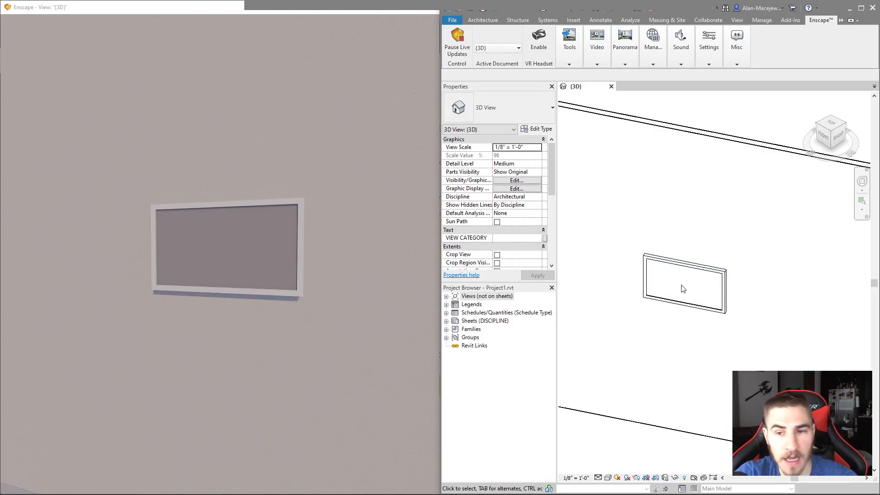
{"action": "left_click", "coordinate": [683, 265]}
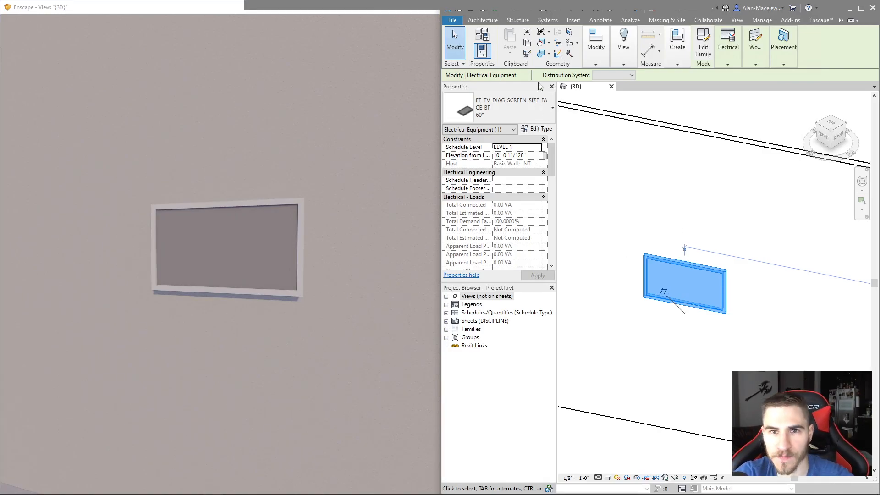
{"action": "left_click", "coordinate": [537, 129]}
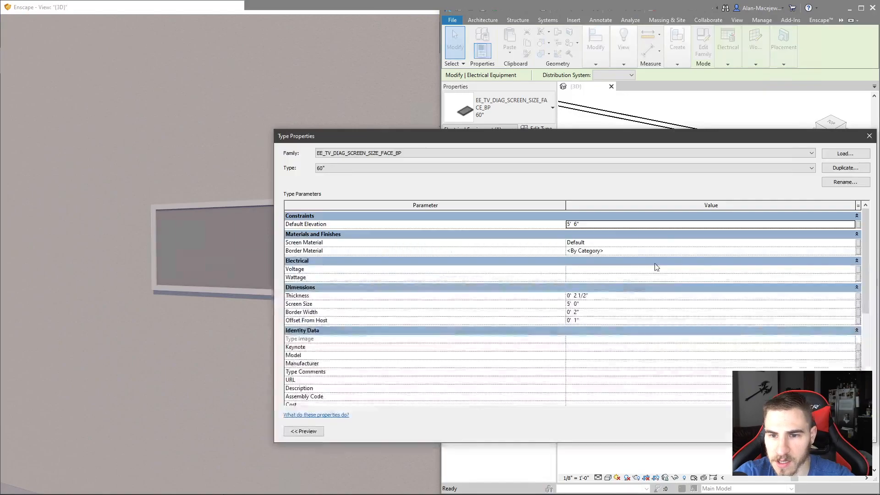
{"action": "left_click_drag", "start_coordinate": [274, 203], "coordinate": [523, 185]}
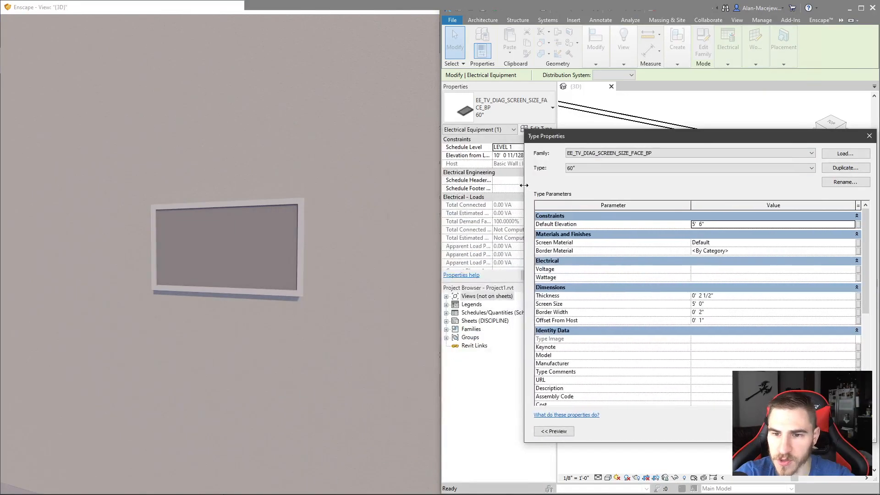
{"action": "left_click_drag", "start_coordinate": [657, 136], "coordinate": [628, 74]}
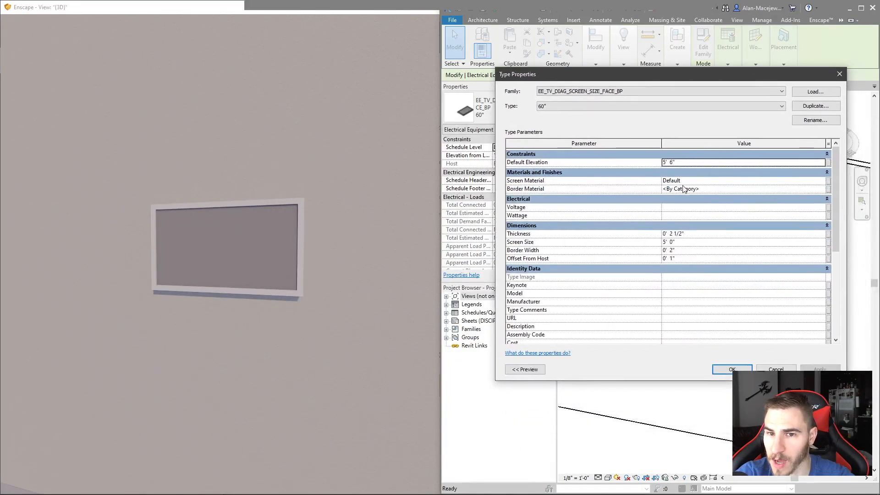
{"action": "left_click", "coordinate": [803, 182]}
{"action": "left_click", "coordinate": [823, 182]}
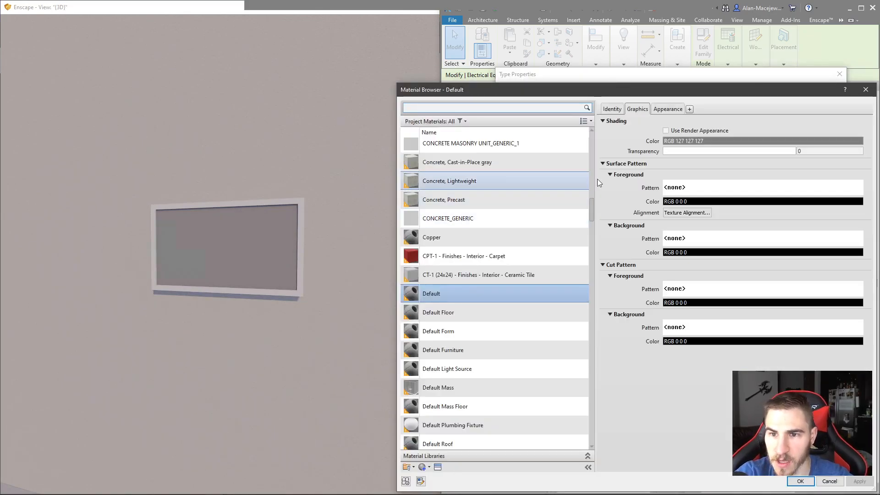
- Review the Description in the Default material's identity data, then accept the material and the TV's type properties
{"action": "left_click", "coordinate": [615, 107]}
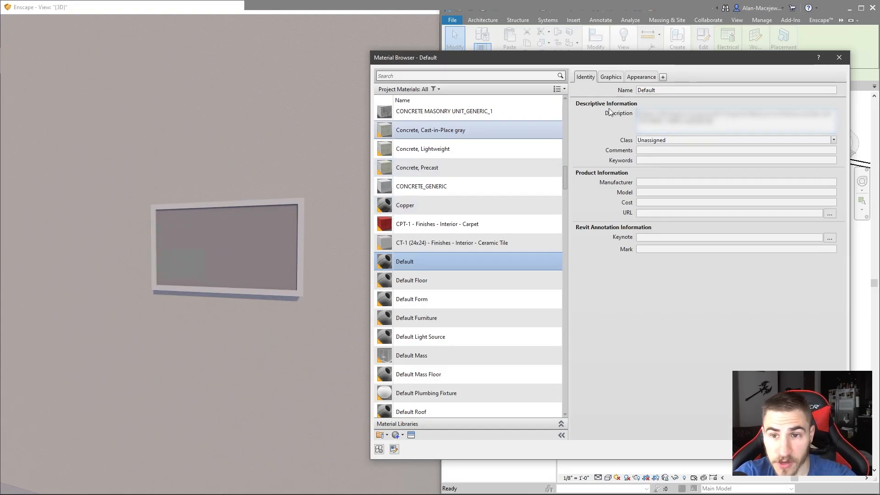
{"action": "left_click_drag", "start_coordinate": [716, 121], "coordinate": [629, 110]}
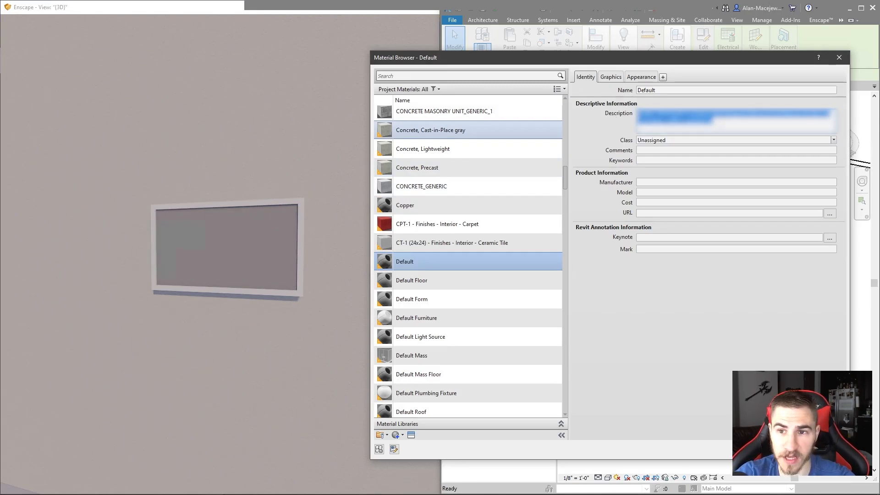
{"action": "left_click", "coordinate": [743, 126]}
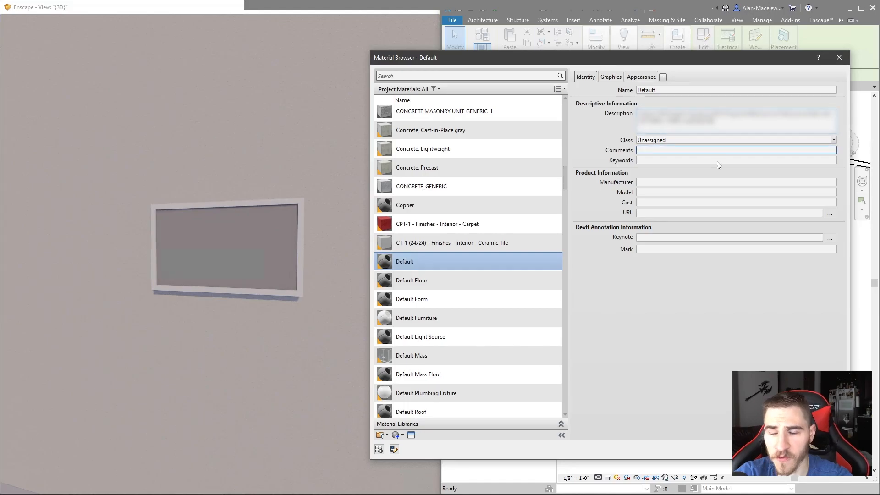
{"action": "left_click", "coordinate": [725, 293]}
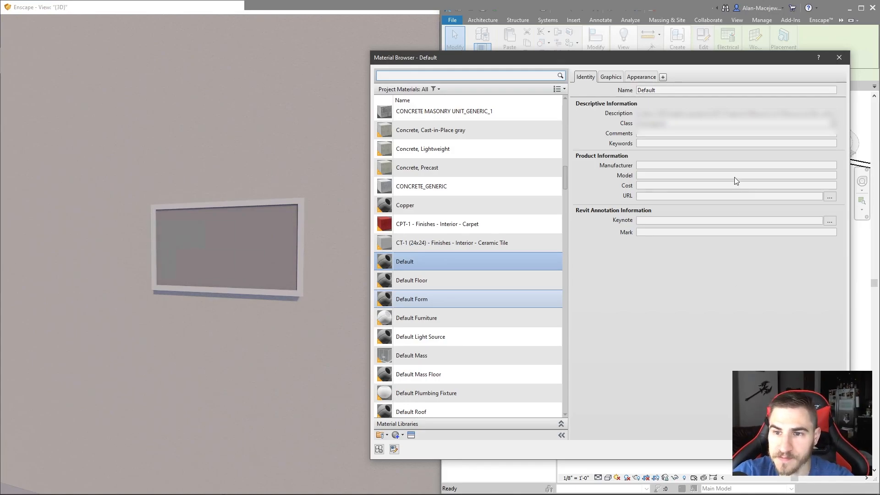
{"action": "left_click", "coordinate": [730, 115]}
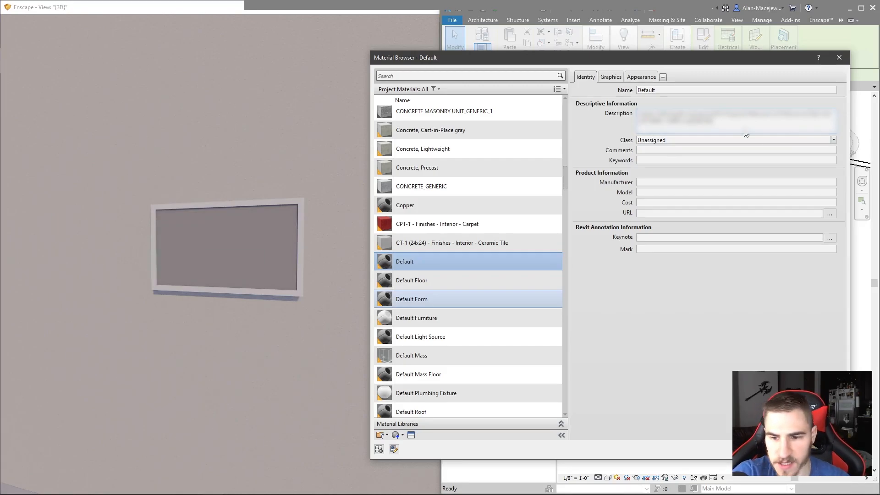
{"action": "key", "text": "Return"}
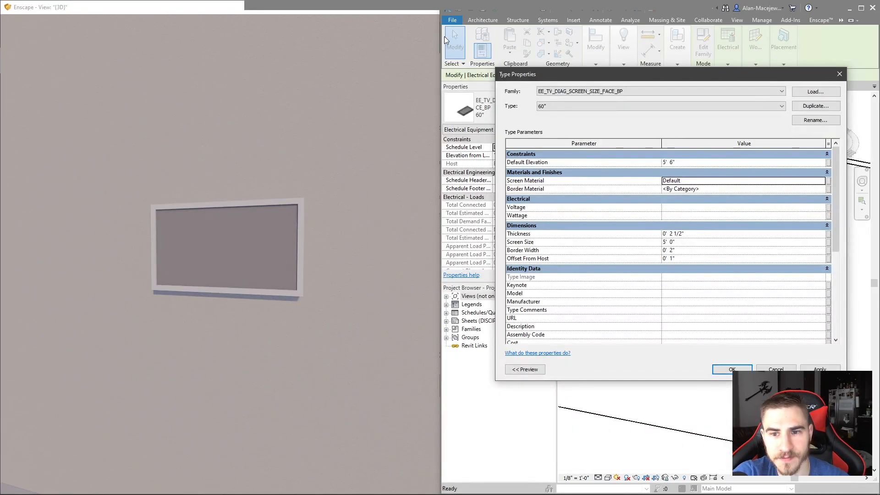
{"action": "left_click", "coordinate": [732, 369]}
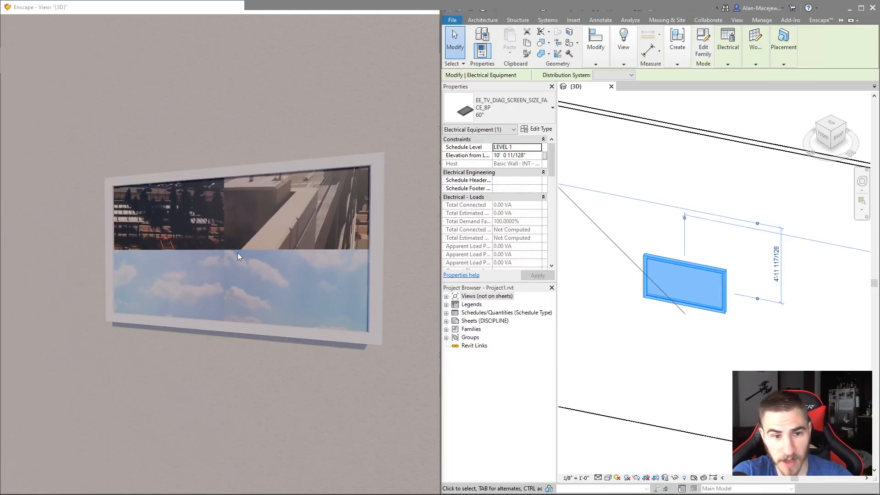
- Examine the video on the TV screen in the Enscape view from several distances and deselect the TV
{"action": "left_click_drag", "start_coordinate": [277, 286], "coordinate": [224, 263]}
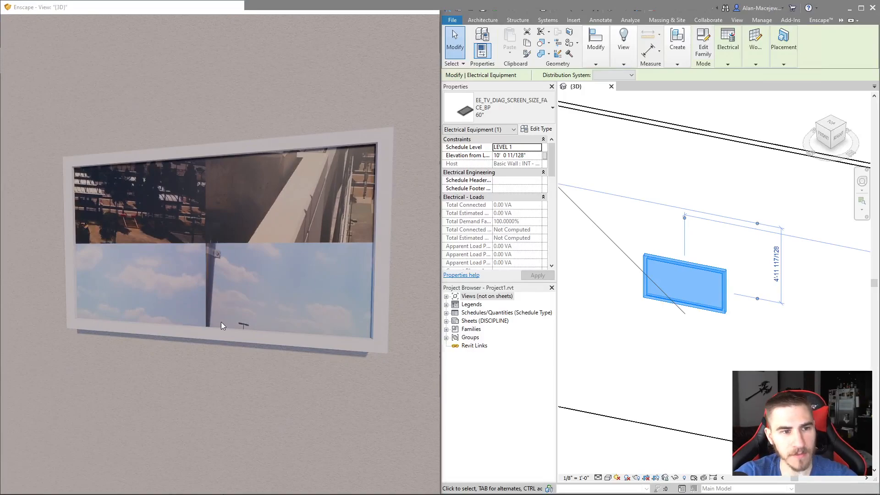
{"action": "mouse_move", "coordinate": [134, 248]}
{"action": "right_mouse_down"}
{"action": "mouse_move", "coordinate": [151, 248]}
{"action": "mouse_move", "coordinate": [133, 247]}
{"action": "right_mouse_up"}
{"action": "scroll", "coordinate": [134, 248], "scroll_direction": "down", "scroll_amount": 3}
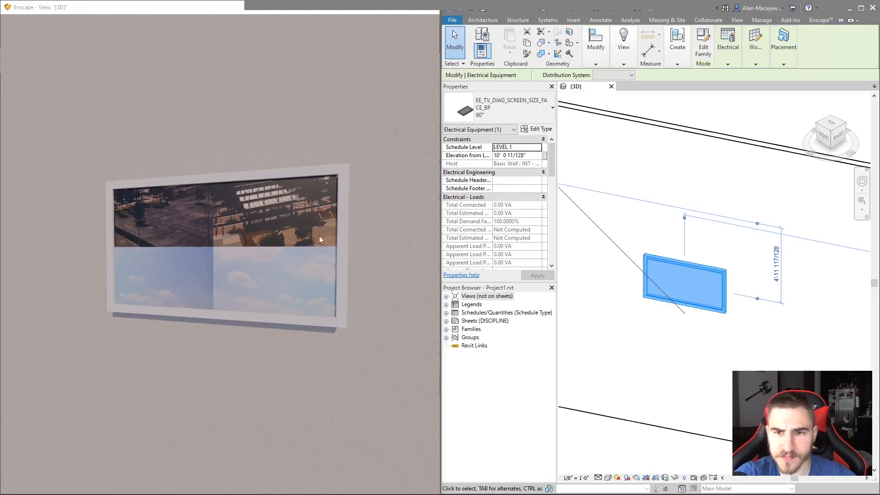
{"action": "left_click", "coordinate": [730, 112]}
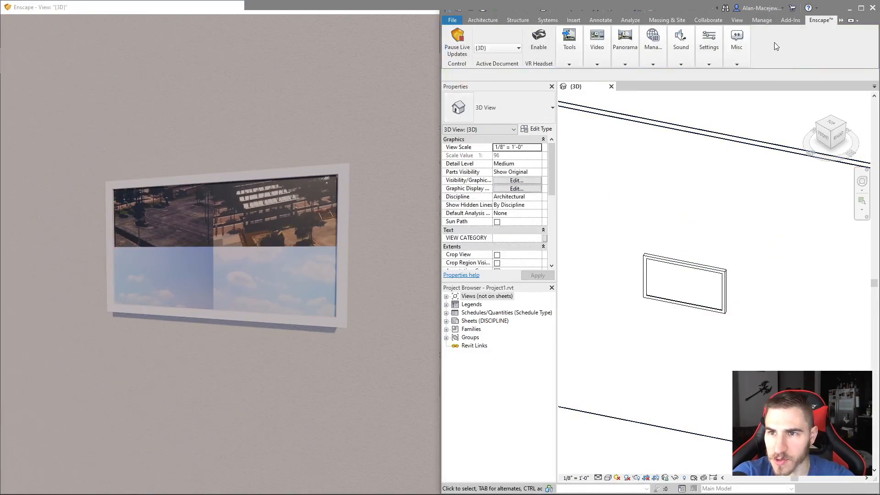
- Open the Performance options in Enscape's General Settings
{"action": "left_click", "coordinate": [761, 21]}
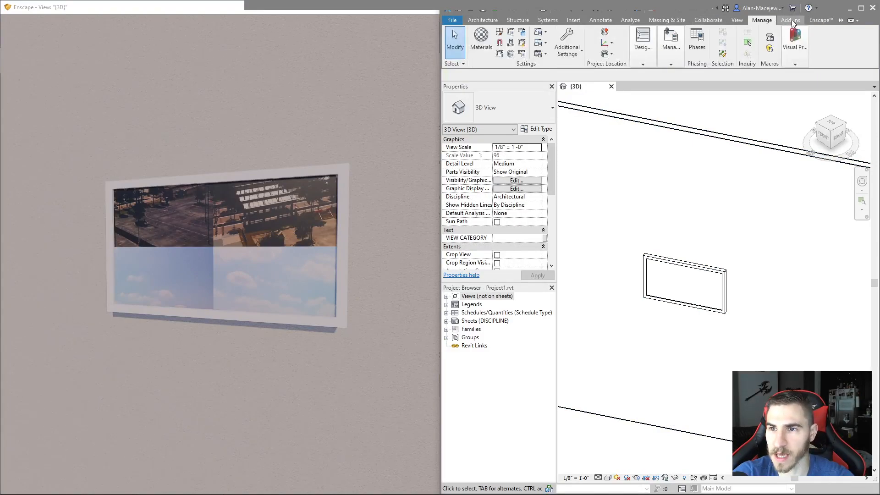
{"action": "left_click", "coordinate": [827, 21]}
{"action": "left_click", "coordinate": [717, 62]}
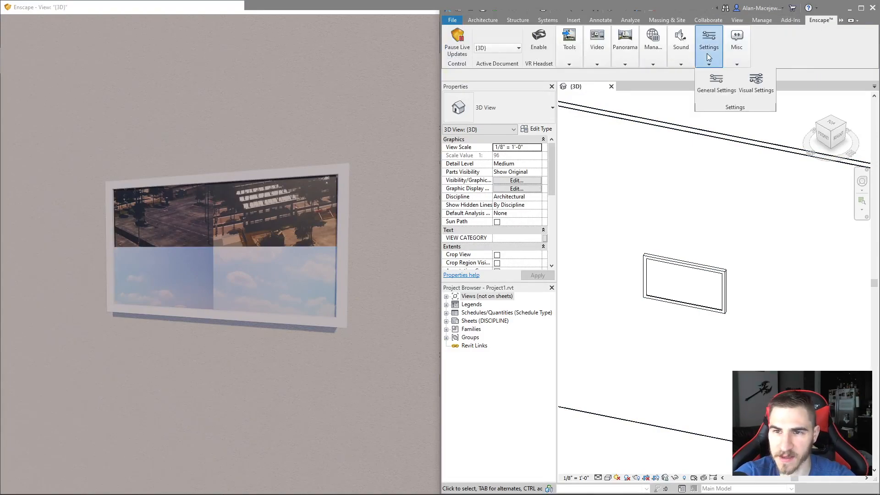
{"action": "left_click", "coordinate": [732, 95]}
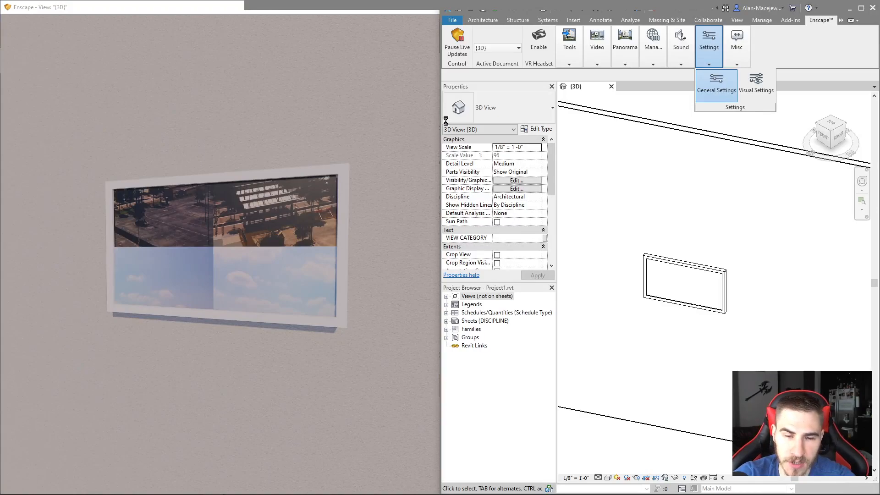
{"action": "left_click_drag", "start_coordinate": [334, 83], "coordinate": [539, 113]}
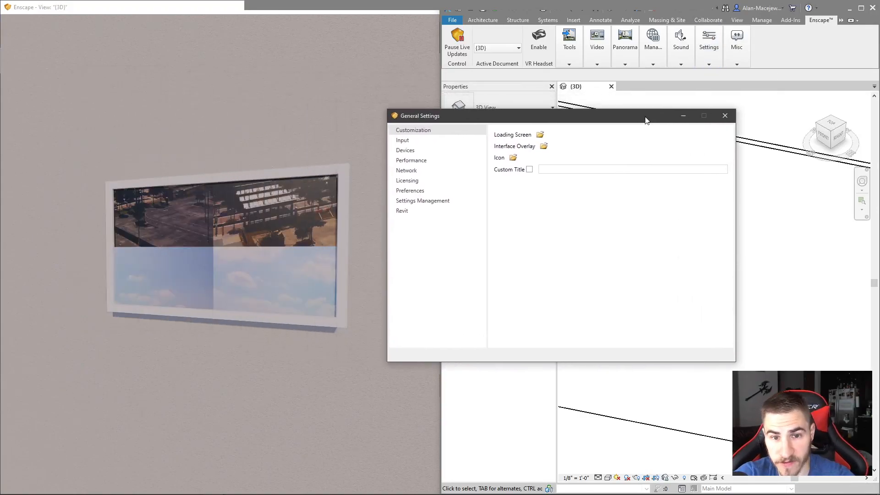
{"action": "left_click", "coordinate": [440, 189]}
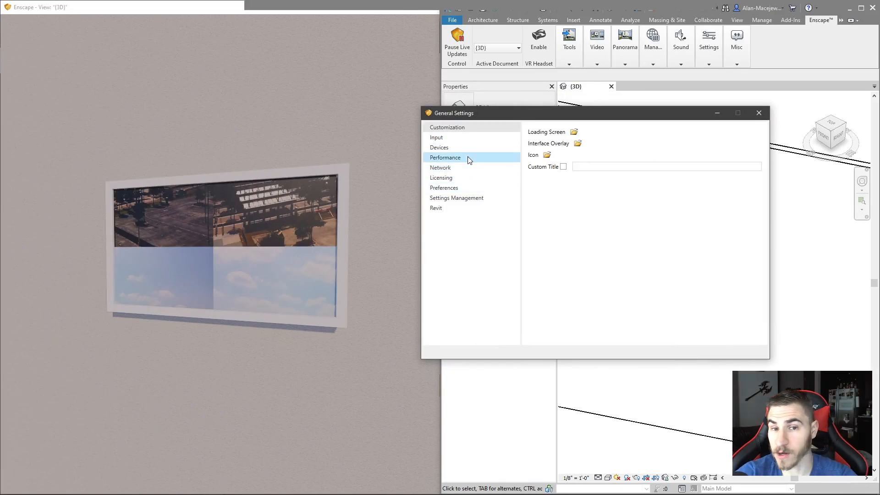
{"action": "left_click", "coordinate": [469, 159]}
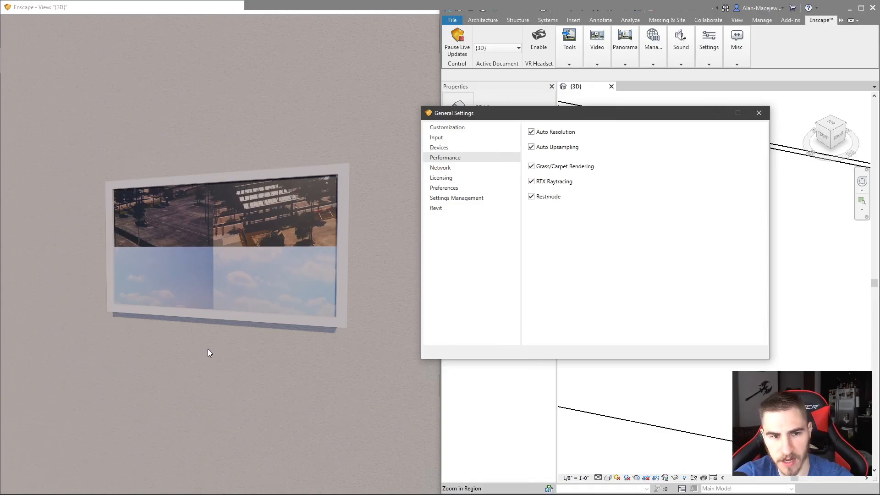
- Watch how the TV video plays while moving and stopping the Enscape camera with Restmode enabled
{"action": "left_click", "coordinate": [270, 349]}
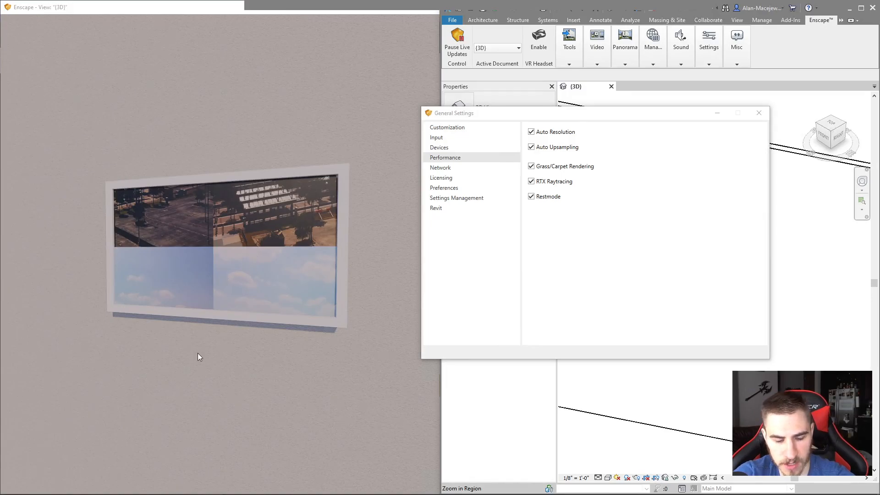
{"action": "right_click_drag", "start_coordinate": [227, 403], "coordinate": [175, 368]}
{"action": "key", "text": "s"}
{"action": "key", "text": "w"}
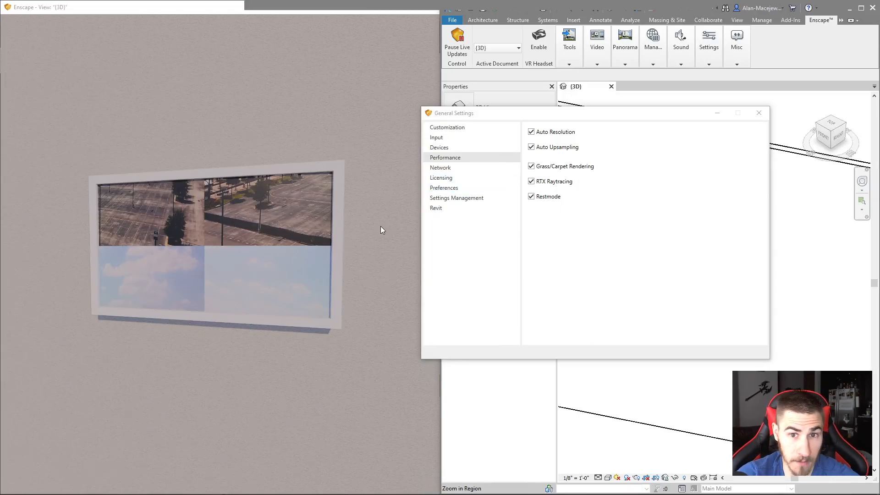
- Disable Restmode to compare the TV video while moving around it in Enscape, and enable Restmode again
{"action": "left_click", "coordinate": [532, 197]}
{"action": "left_click", "coordinate": [330, 357]}
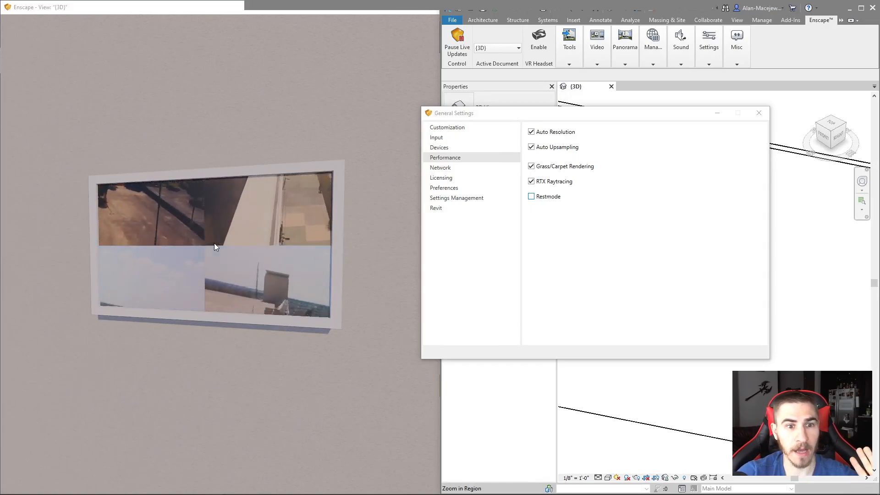
{"action": "right_click_drag", "start_coordinate": [315, 339], "coordinate": [289, 339]}
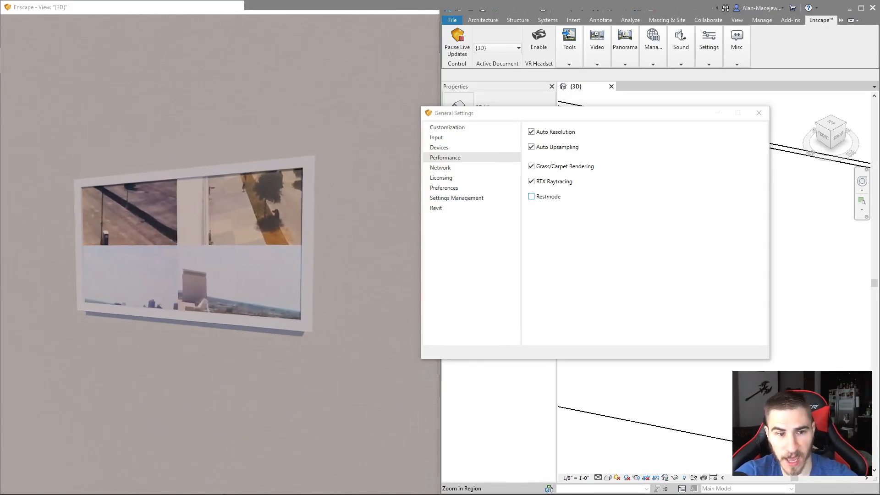
{"action": "key", "text": "s"}
{"action": "key", "text": "a"}
{"action": "key", "text": "w"}
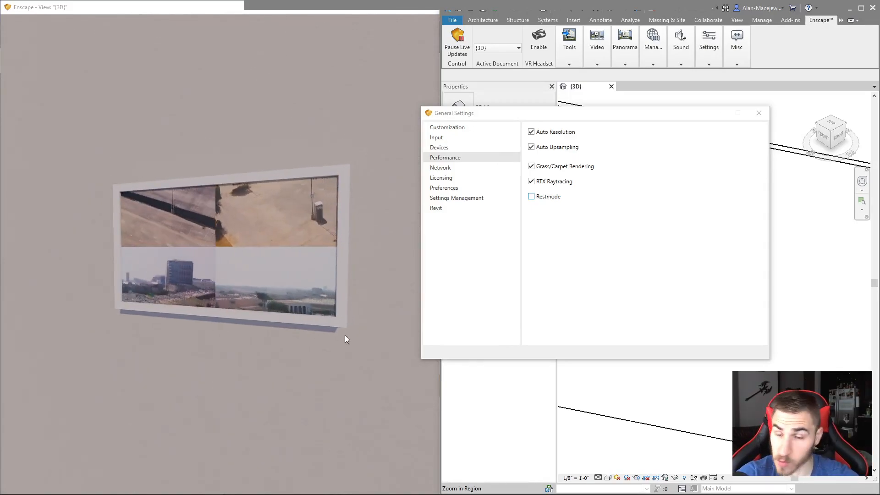
{"action": "left_click", "coordinate": [531, 196]}
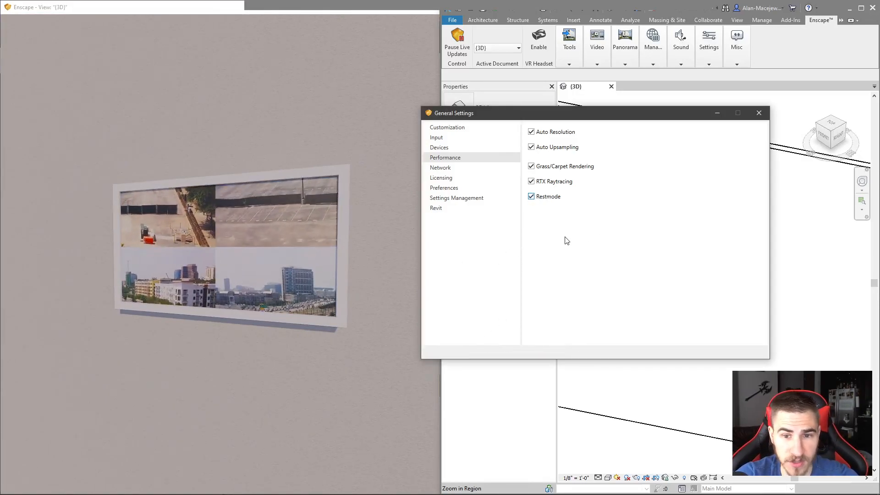
- Turn Restmode off and back on in the Performance options, and close General Settings
{"action": "left_click", "coordinate": [548, 197]}
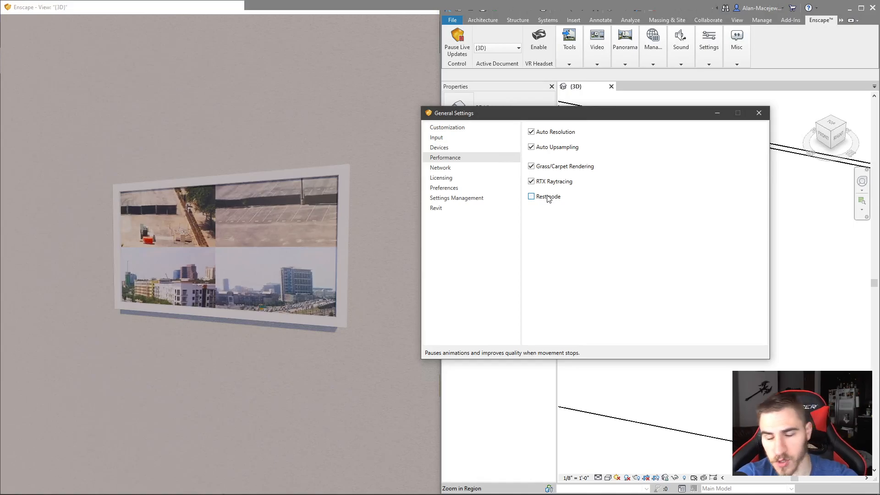
{"action": "left_click", "coordinate": [548, 197]}
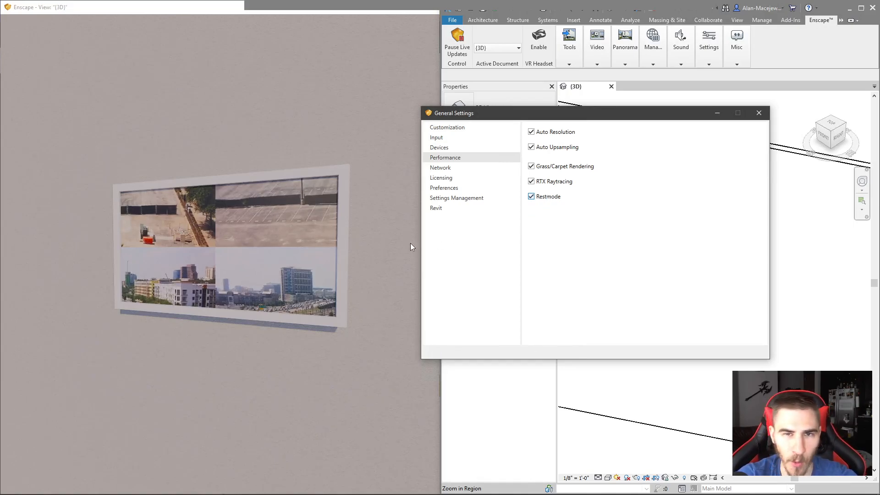
{"action": "left_click", "coordinate": [759, 115]}
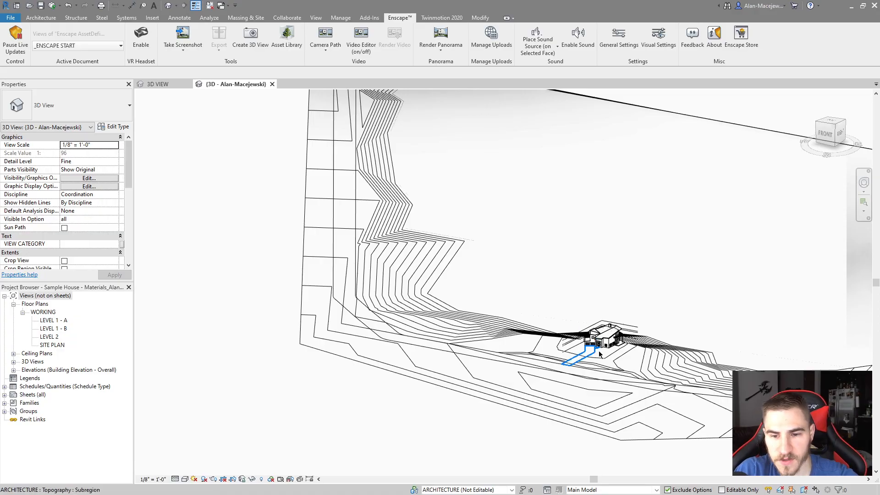
- Select the house's exterior wall with the two windows beside the glazed facade and open its wall type's layer structure
{"action": "scroll", "coordinate": [599, 336], "scroll_direction": "up", "scroll_amount": 6}
{"action": "middle_click_drag", "start_coordinate": [593, 324], "coordinate": [614, 338]}
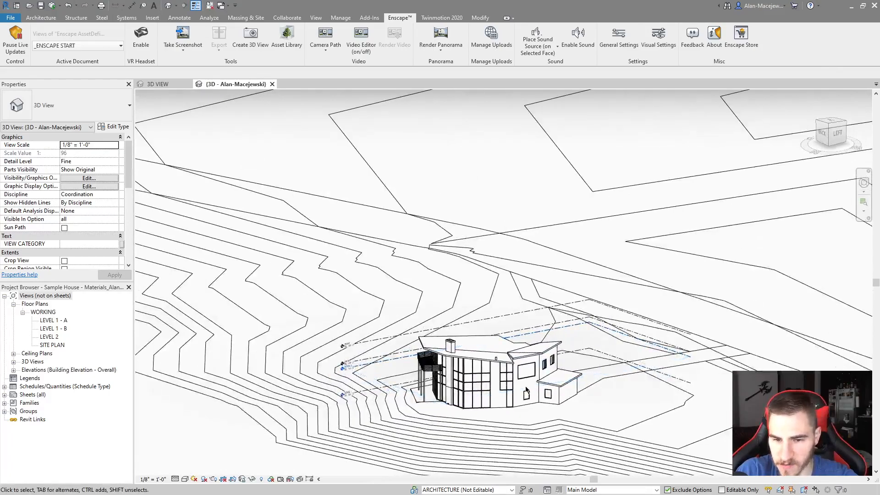
{"action": "scroll", "coordinate": [560, 421], "scroll_direction": "up", "scroll_amount": 6}
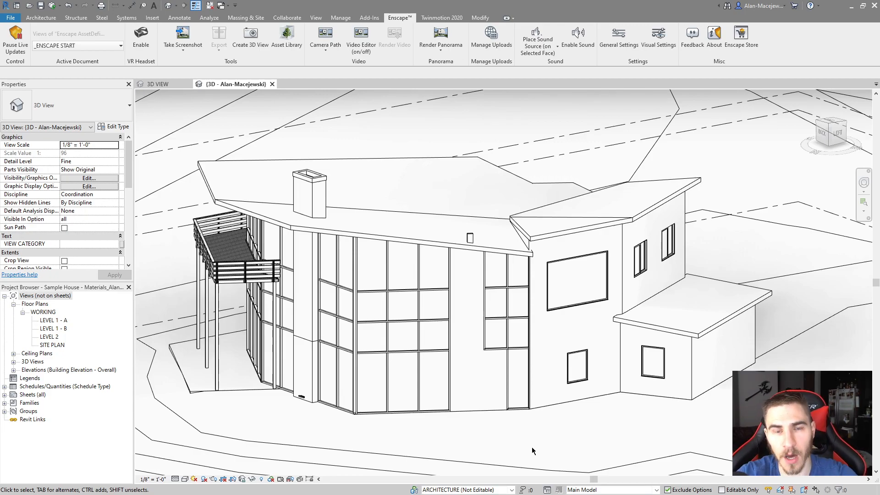
{"action": "middle_click_drag", "start_coordinate": [581, 257], "coordinate": [525, 256]}
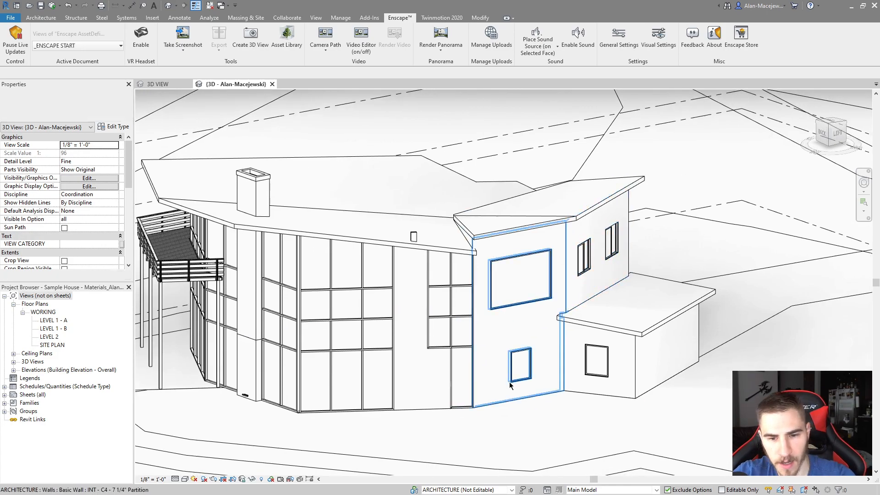
{"action": "scroll", "coordinate": [558, 392], "scroll_direction": "up", "scroll_amount": 3}
{"action": "left_click", "coordinate": [554, 388]}
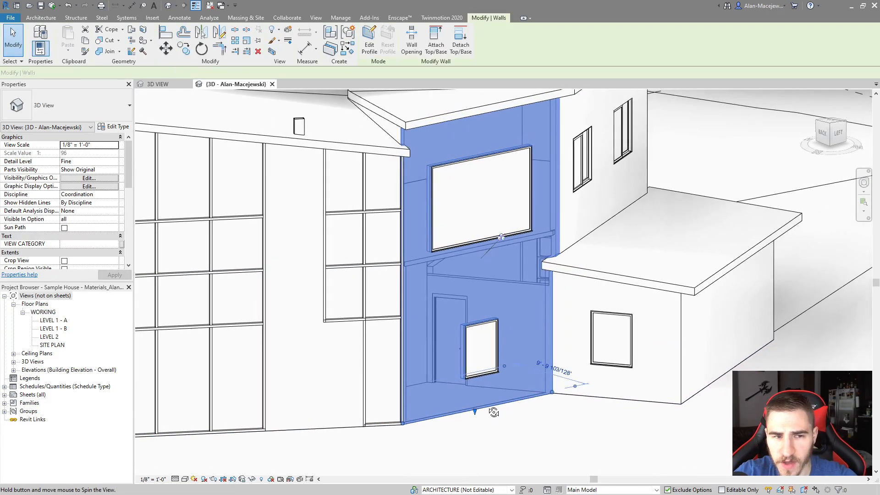
{"action": "left_click", "coordinate": [114, 126]}
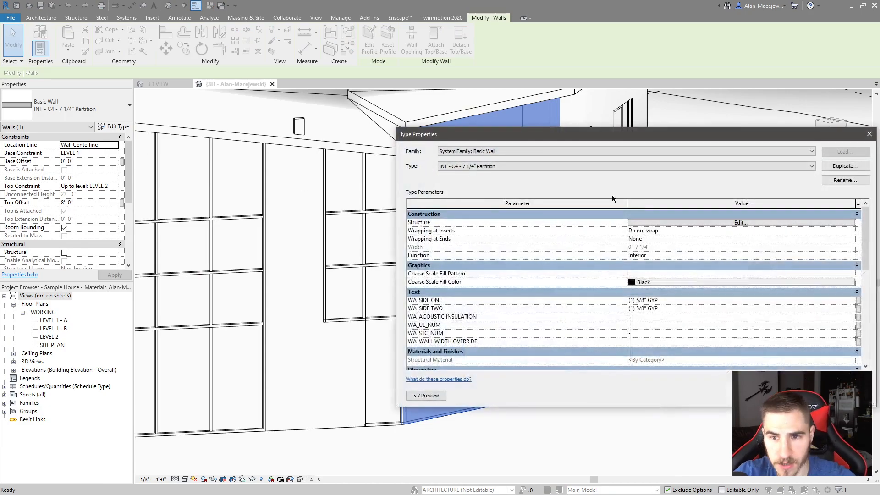
{"action": "left_click_drag", "start_coordinate": [397, 192], "coordinate": [493, 198]}
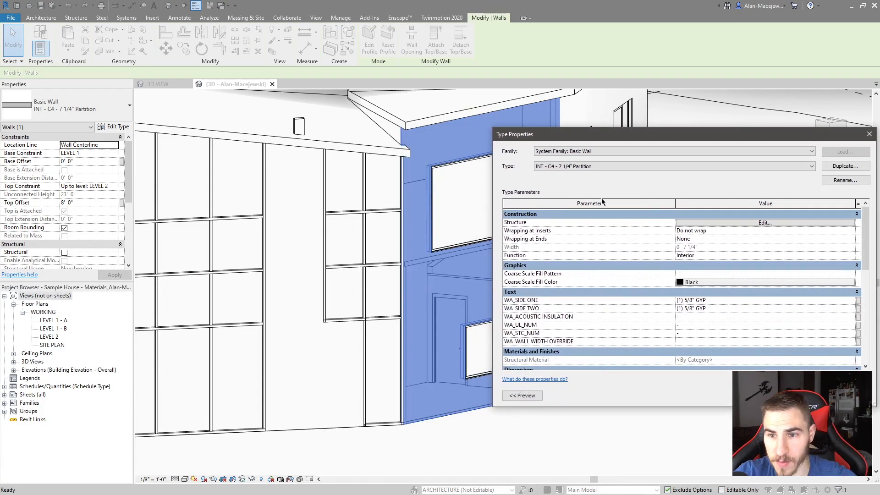
{"action": "left_click", "coordinate": [717, 222]}
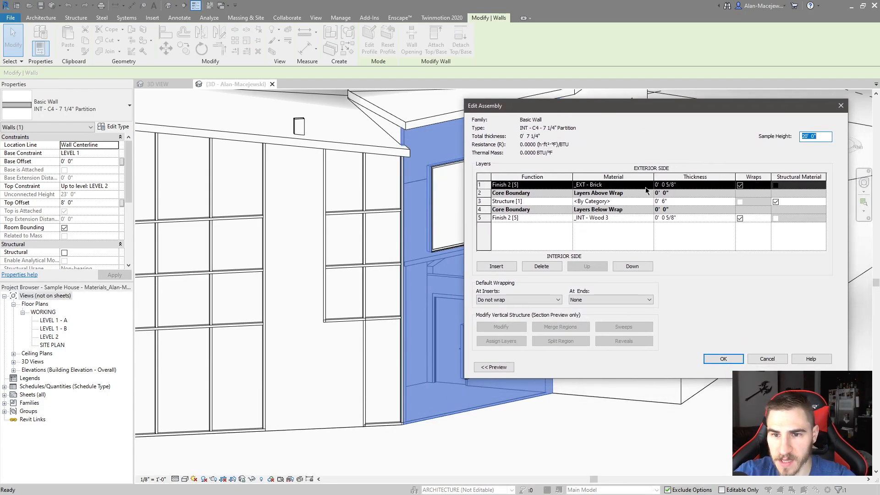
- Open the appearance settings of the wall's exterior finish material _EXT - Brick
{"action": "left_click", "coordinate": [645, 185]}
{"action": "left_click", "coordinate": [649, 184]}
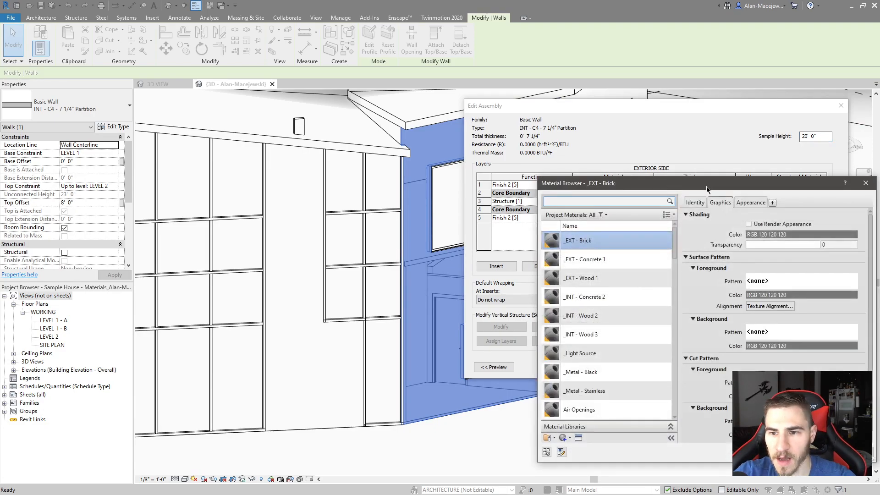
{"action": "left_click_drag", "start_coordinate": [708, 186], "coordinate": [653, 128]}
{"action": "left_click", "coordinate": [696, 145]}
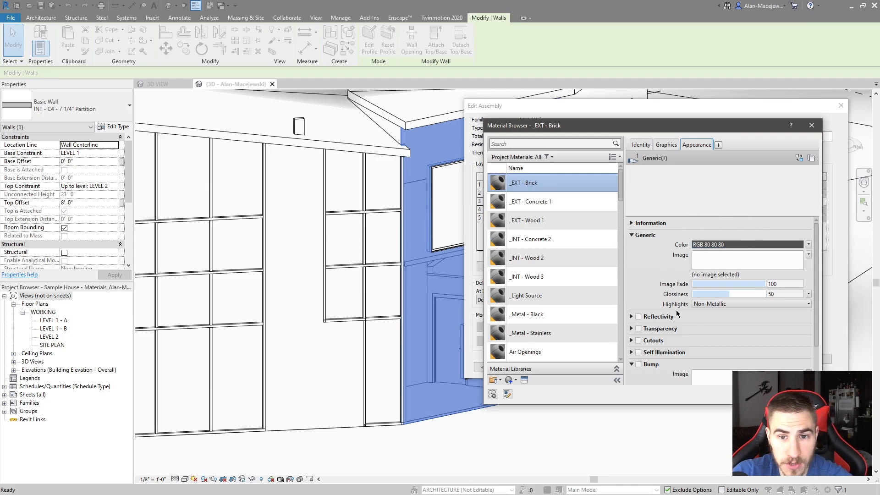
- Search the appearance assets for brick, replace the _EXT - Brick appearance with Modular - Light Red, and confirm the wall type
{"action": "left_click", "coordinate": [797, 157]}
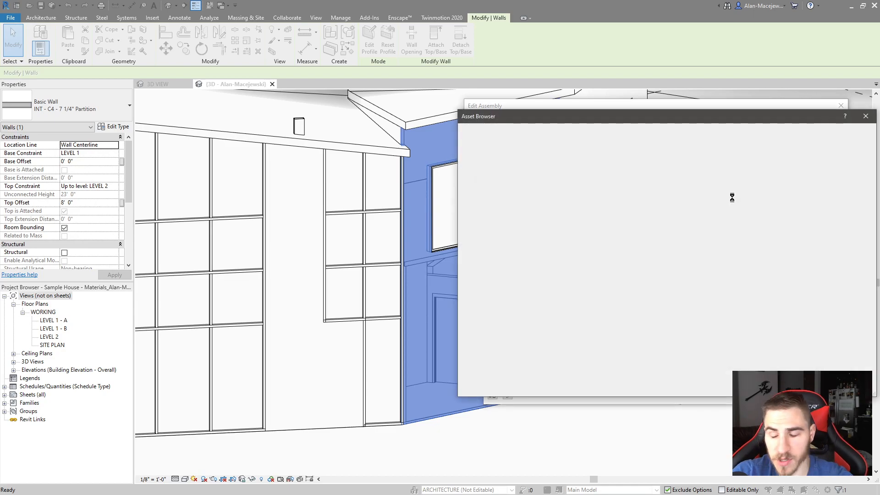
{"action": "left_click_drag", "start_coordinate": [652, 120], "coordinate": [562, 127]}
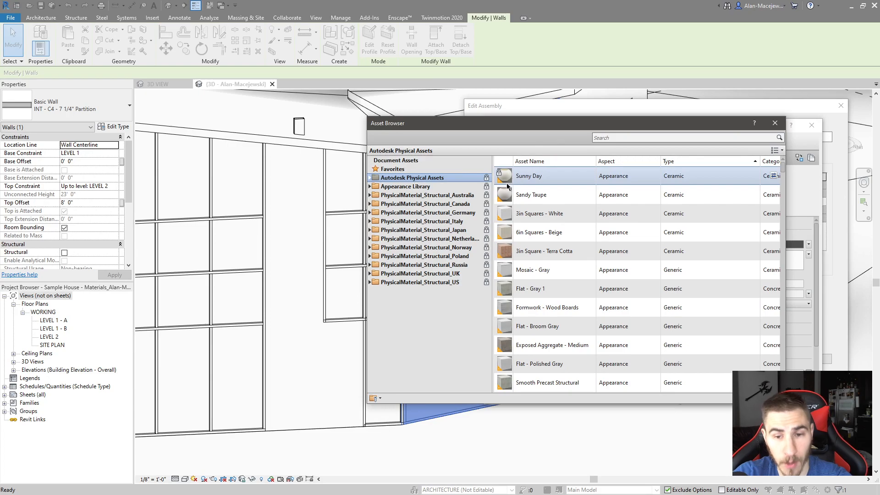
{"action": "left_click", "coordinate": [614, 138]}
{"action": "type", "text": "brick"}
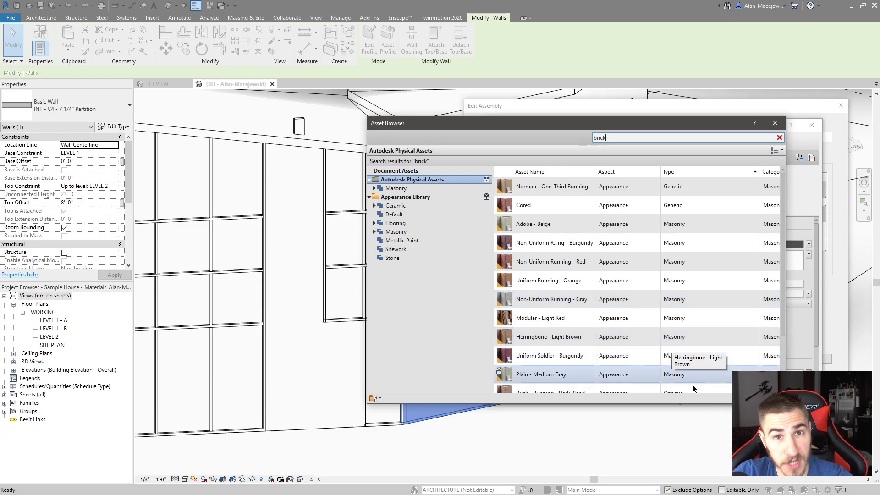
{"action": "scroll", "coordinate": [674, 357], "scroll_direction": "down", "scroll_amount": 2}
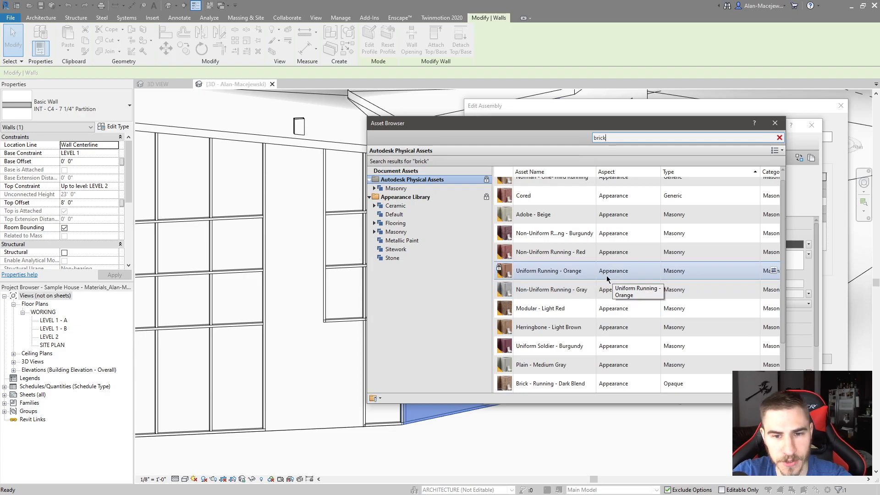
{"action": "scroll", "coordinate": [645, 249], "scroll_direction": "down", "scroll_amount": 3}
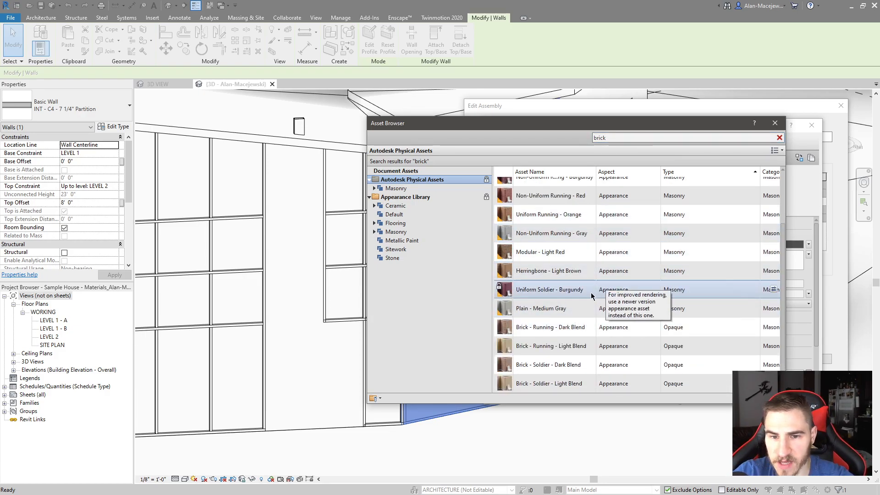
{"action": "left_click", "coordinate": [774, 252]}
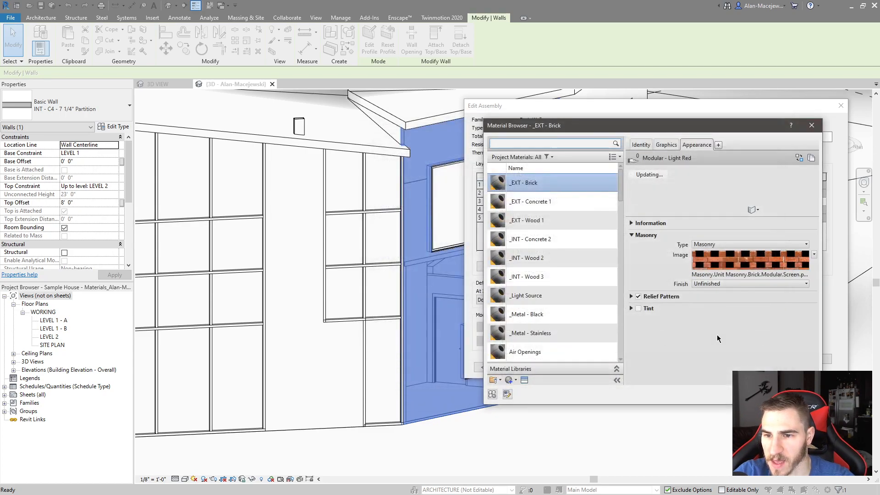
{"action": "key", "text": "Return"}
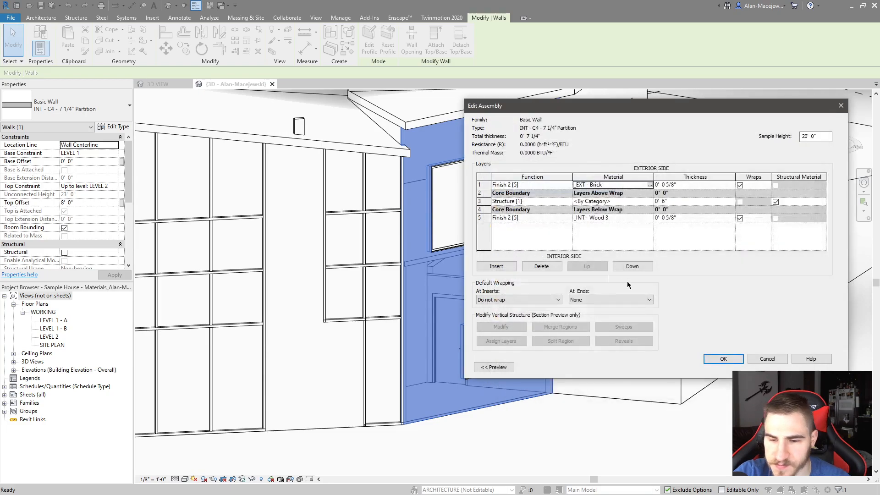
{"action": "left_click", "coordinate": [723, 362]}
{"action": "left_click", "coordinate": [725, 368]}
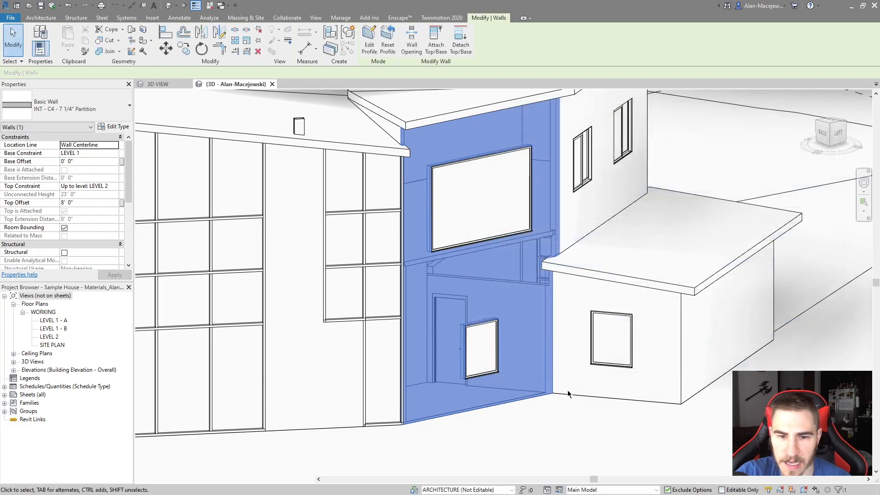
{"action": "left_click", "coordinate": [598, 417]}
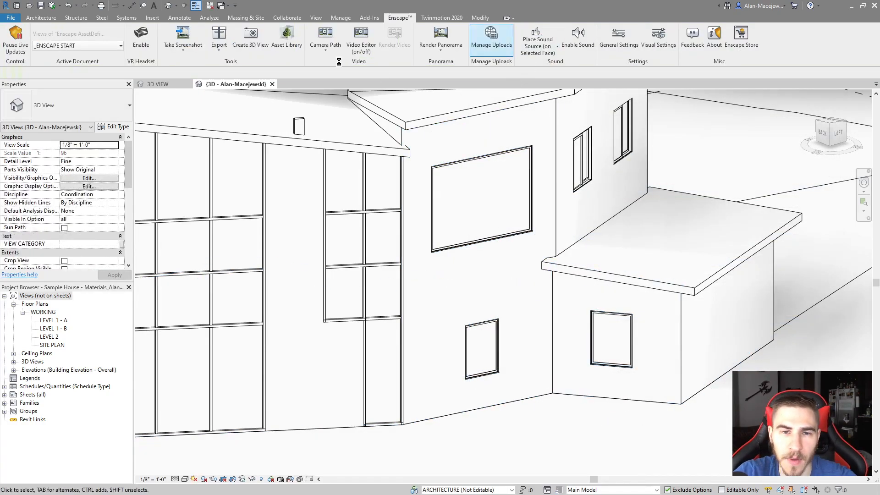
- Arrange the Enscape view beside Revit and fly to the house to examine the brick wall around the lower window
{"action": "left_click_drag", "start_coordinate": [454, 10], "coordinate": [879, 189]}
{"action": "left_click", "coordinate": [301, 168]}
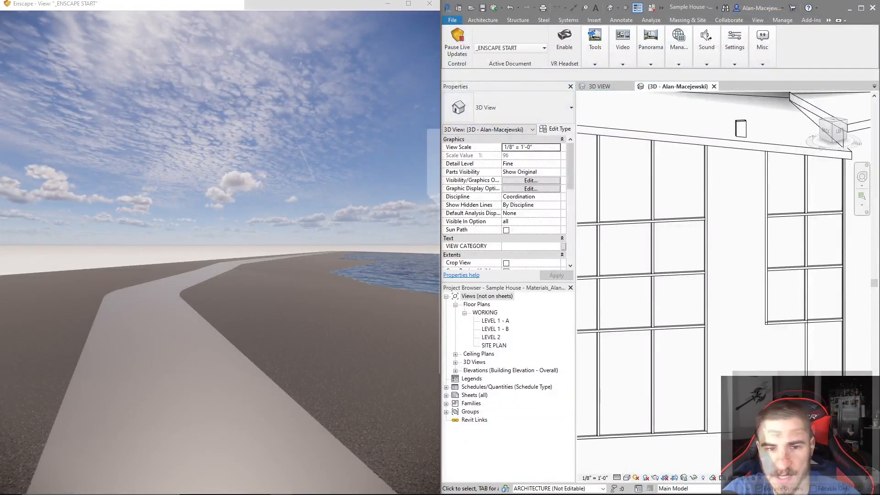
{"action": "left_click_drag", "start_coordinate": [374, 235], "coordinate": [312, 234]}
{"action": "left_click_drag", "start_coordinate": [182, 329], "coordinate": [235, 296]}
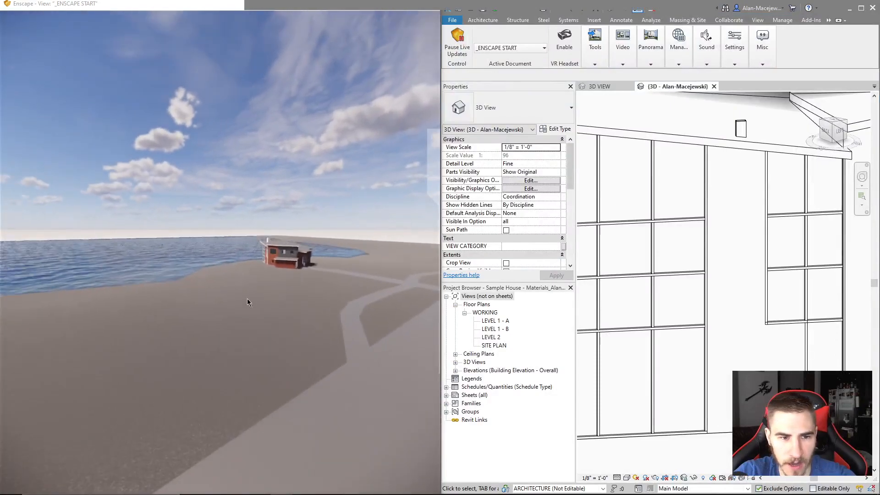
{"action": "double_click", "coordinate": [283, 281]}
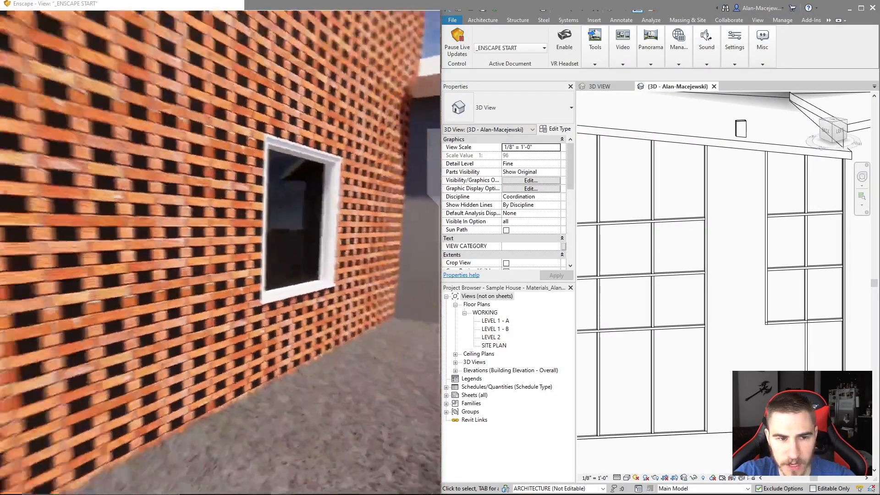
{"action": "key", "text": "s"}
{"action": "left_click_drag", "start_coordinate": [257, 256], "coordinate": [303, 266]}
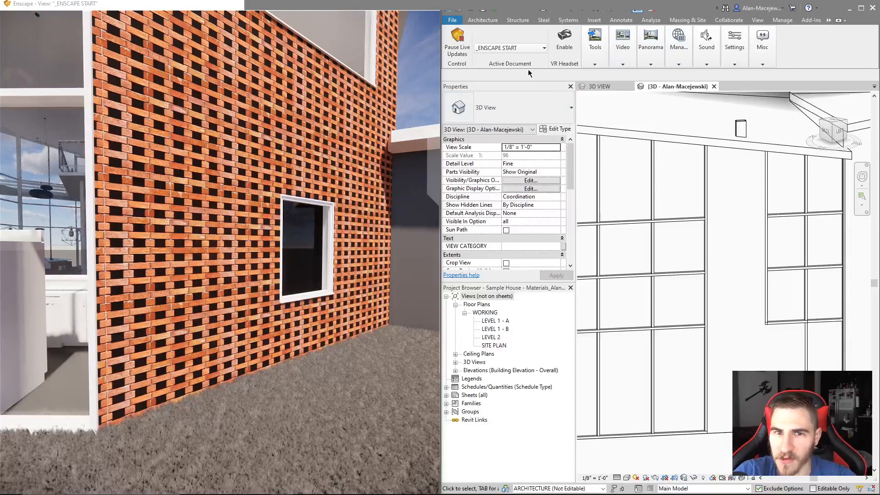
- Select the brick wall in Revit again and open the appearance settings of its _EXT - Brick material from the layer structure
{"action": "middle_click_drag", "start_coordinate": [774, 275], "coordinate": [670, 263]}
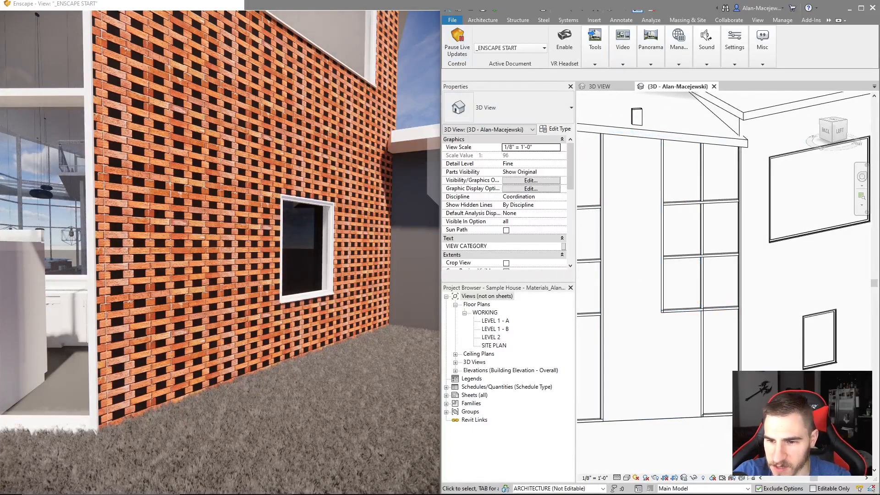
{"action": "left_click", "coordinate": [764, 257]}
{"action": "left_click", "coordinate": [556, 129]}
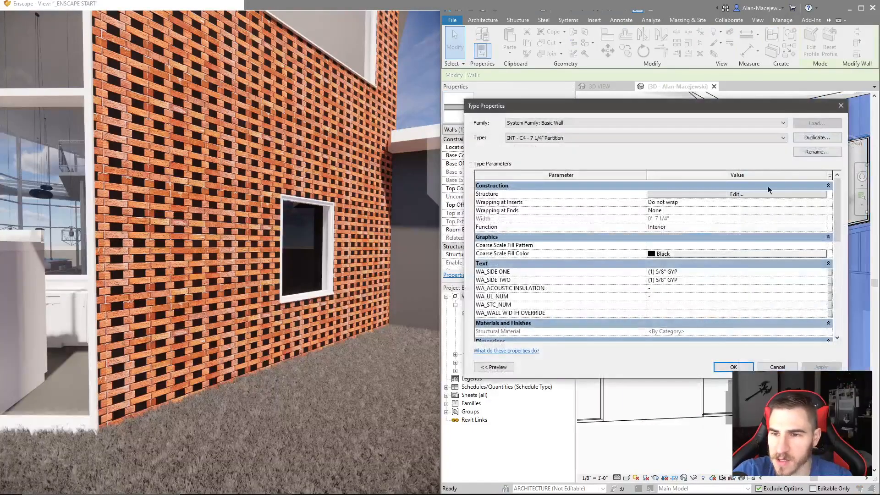
{"action": "left_click", "coordinate": [821, 192]}
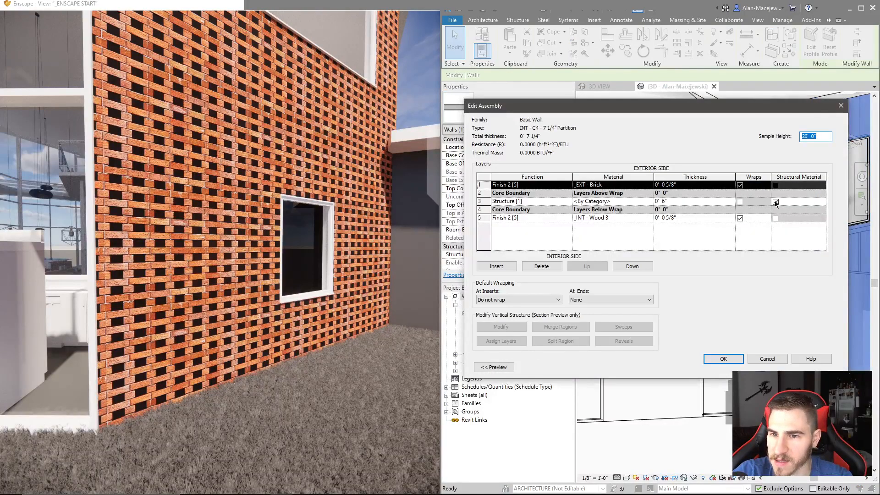
{"action": "left_click", "coordinate": [634, 185]}
{"action": "left_click", "coordinate": [651, 185]}
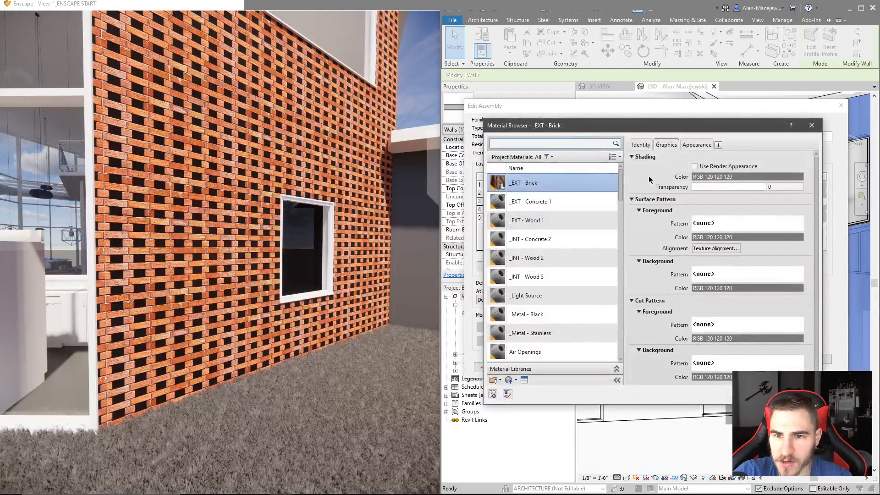
{"action": "left_click", "coordinate": [697, 145]}
- Search the appearance assets for brick and replace the _EXT - Brick appearance with Non-Uniform Running - Red
{"action": "left_click", "coordinate": [799, 158]}
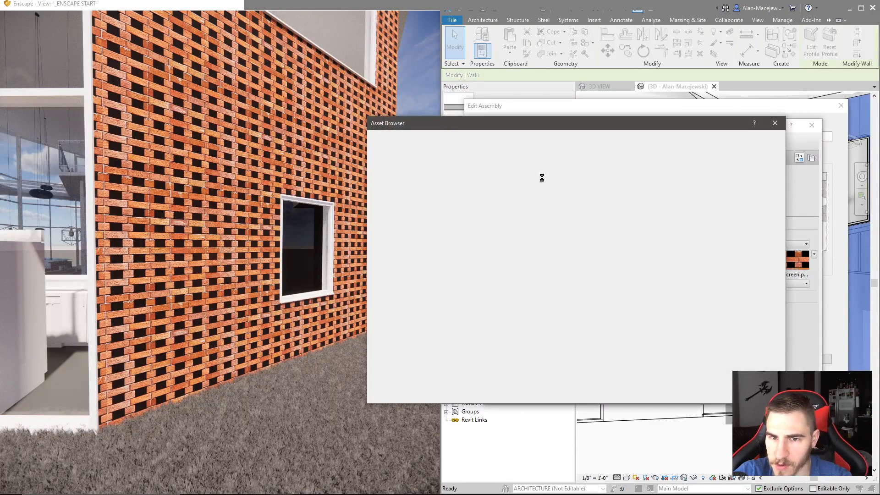
{"action": "left_click", "coordinate": [615, 137]}
{"action": "type", "text": "brick"}
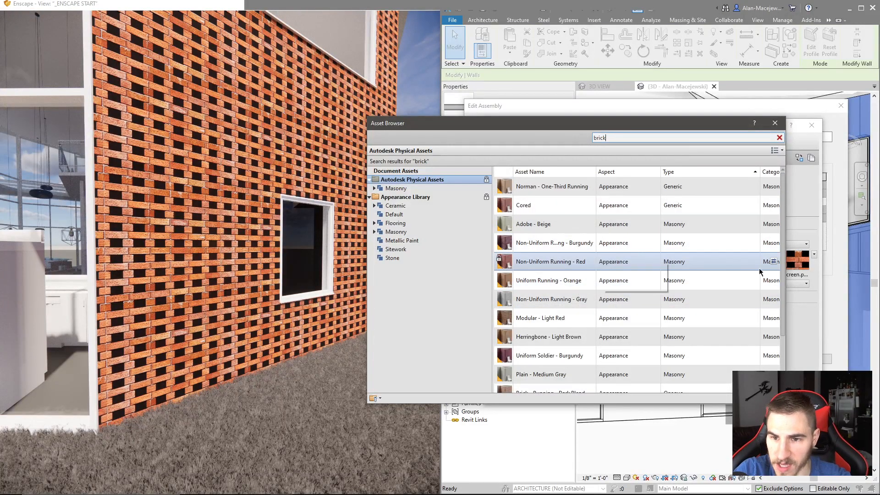
{"action": "left_click", "coordinate": [774, 261]}
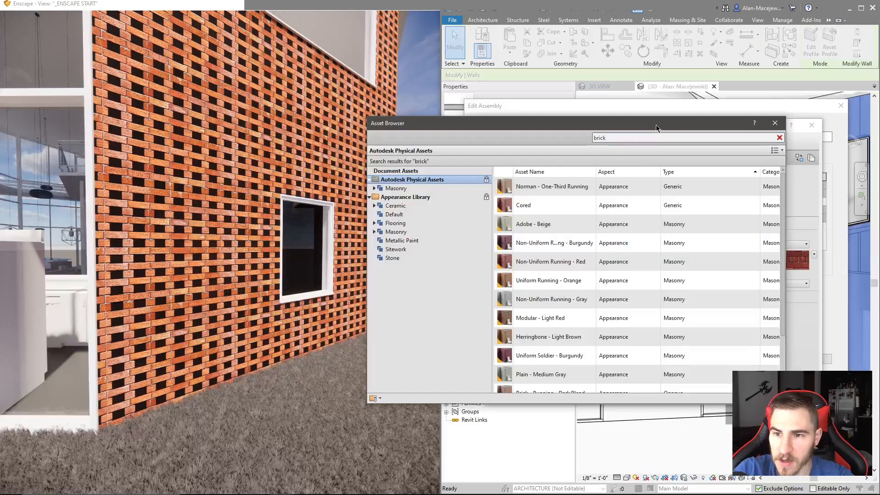
{"action": "left_click_drag", "start_coordinate": [657, 124], "coordinate": [628, 97]}
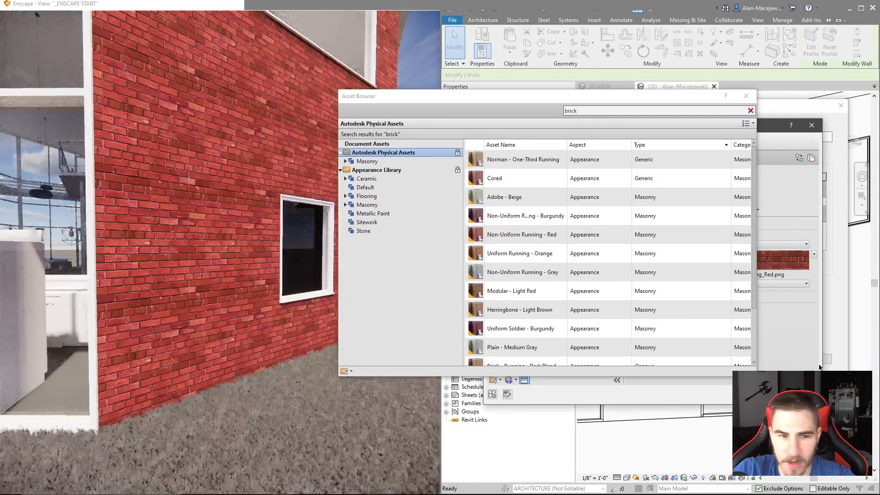
- Examine the red brick wall up close in Enscape and close the Asset Browser
{"action": "left_click", "coordinate": [212, 292]}
{"action": "key", "text": "w"}
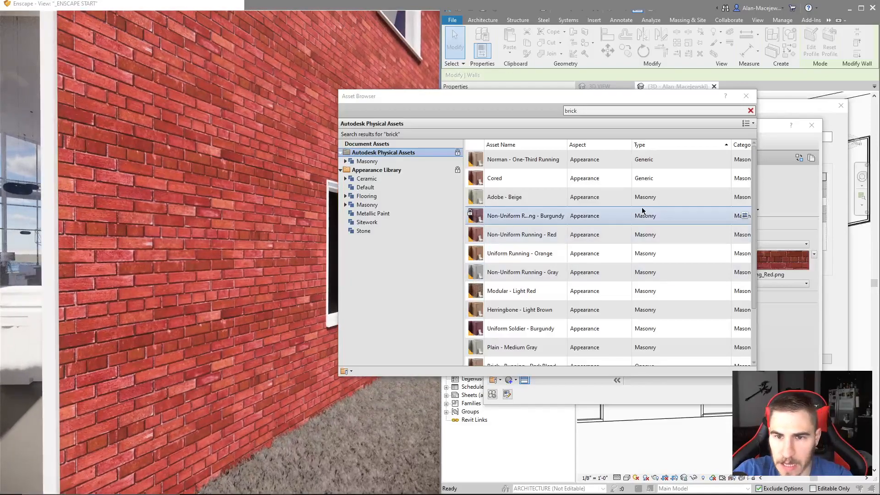
{"action": "left_click", "coordinate": [743, 99]}
{"action": "left_click", "coordinate": [743, 100]}
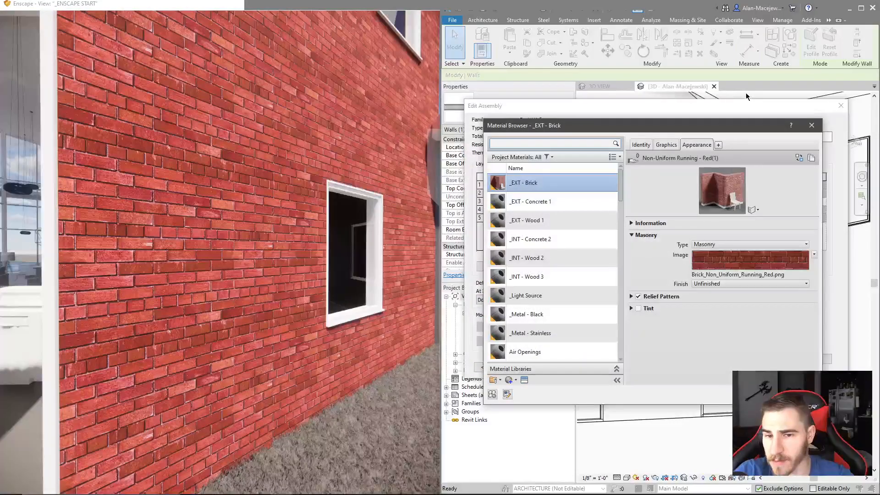
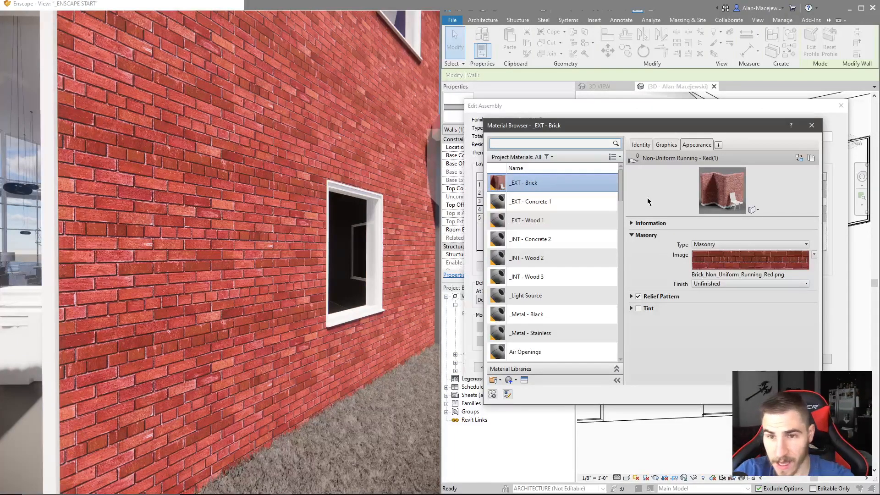
- Show the Relief Pattern settings of the _EXT - Brick appearance and examine the wall's brick relief up close in Enscape
{"action": "left_click", "coordinate": [632, 297]}
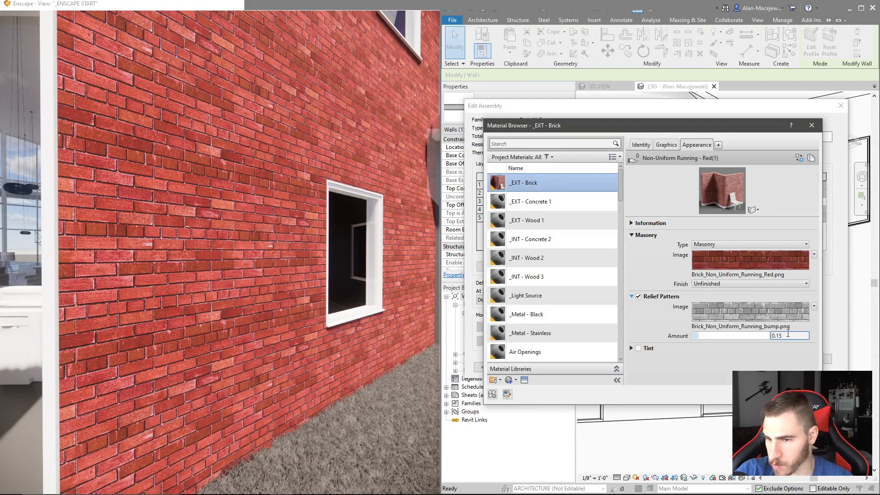
{"action": "left_click", "coordinate": [788, 336]}
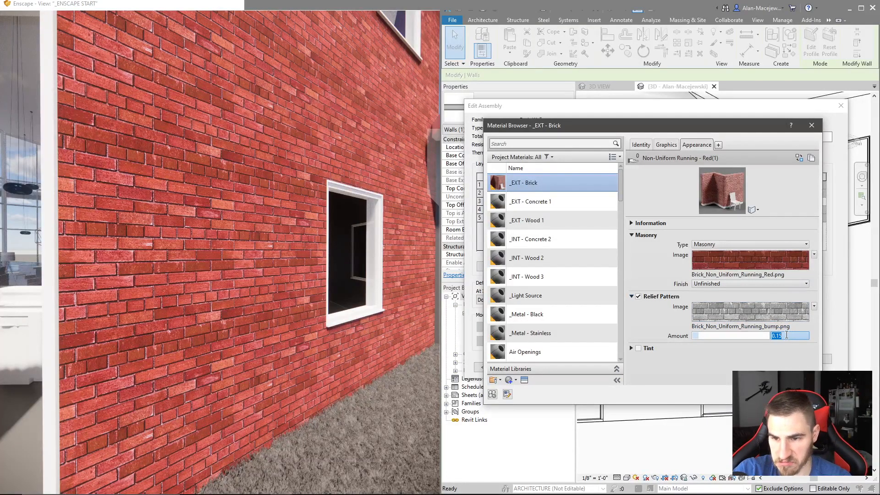
{"action": "left_click", "coordinate": [260, 304]}
{"action": "key", "text": "w"}
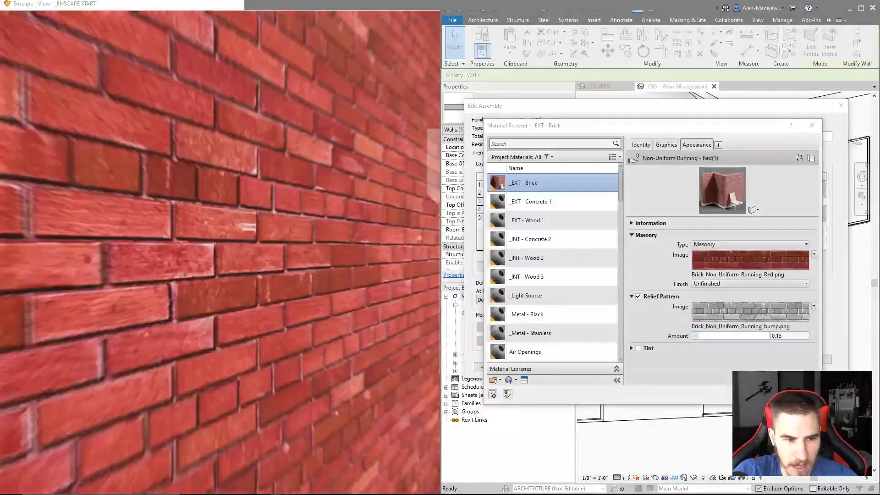
{"action": "right_click_drag", "start_coordinate": [259, 303], "coordinate": [249, 298]}
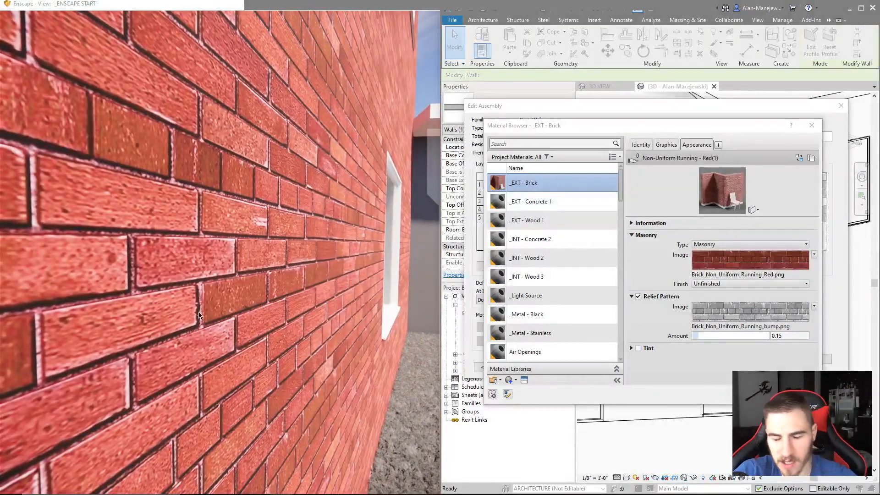
{"action": "key", "text": "s"}
{"action": "left_click_drag", "start_coordinate": [345, 330], "coordinate": [321, 347]}
{"action": "key", "text": "w"}
{"action": "key", "text": "w"}
{"action": "key", "text": "s"}
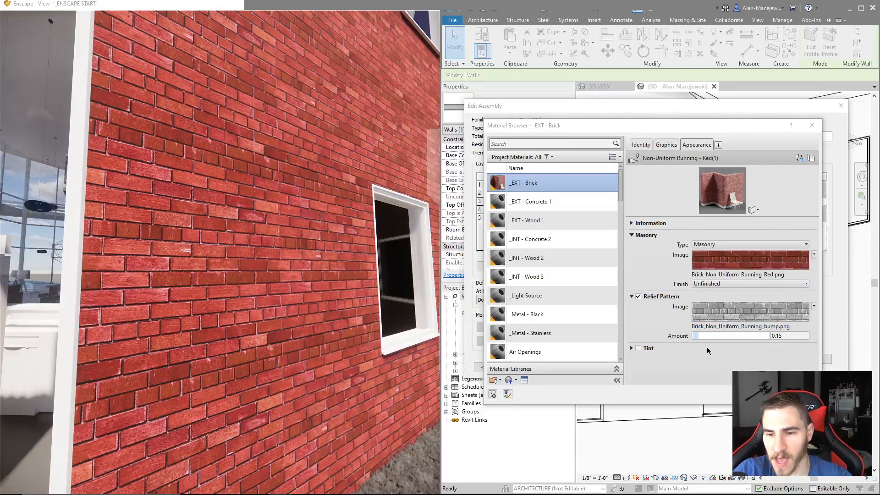
- Raise the Relief Pattern amount of the red brick appearance to 2.00 and inspect the wall in Enscape
{"action": "left_click_drag", "start_coordinate": [701, 337], "coordinate": [769, 336]}
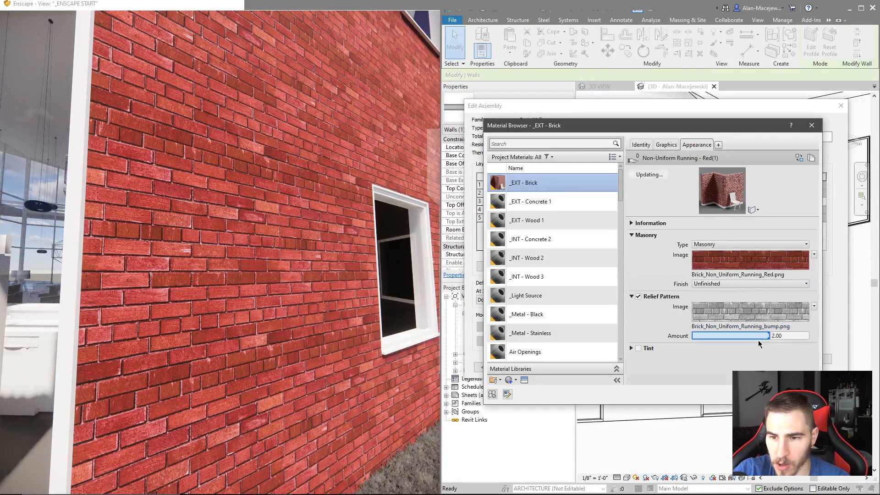
{"action": "left_click_drag", "start_coordinate": [249, 332], "coordinate": [280, 332]}
{"action": "key", "text": "w"}
{"action": "key", "text": "w"}
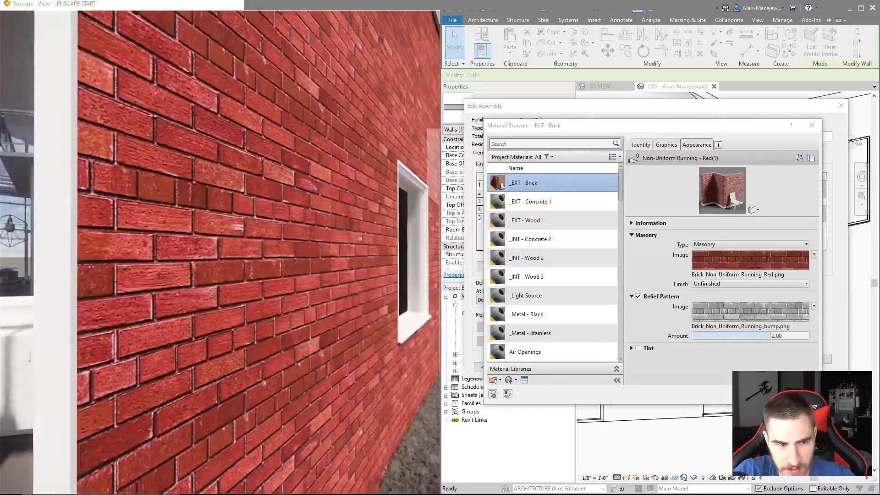
{"action": "key", "text": "s"}
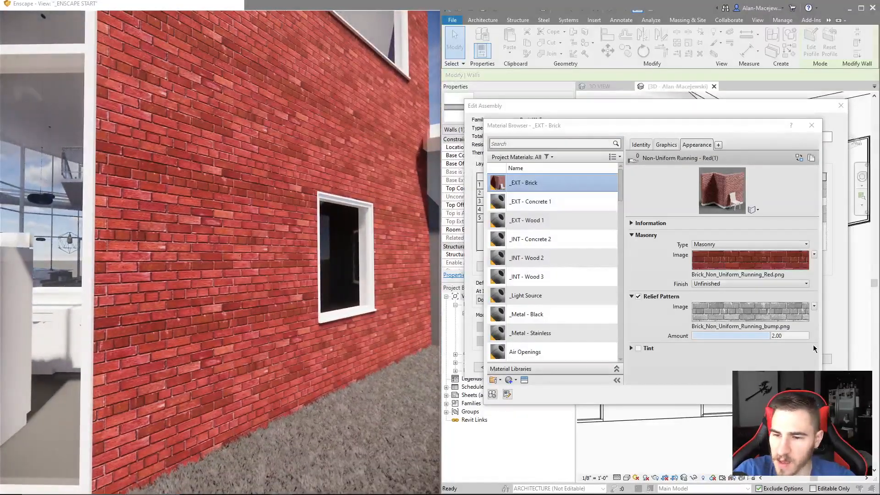
- Try to set the Relief Pattern amount of the red brick appearance to 500
{"action": "left_click", "coordinate": [792, 335]}
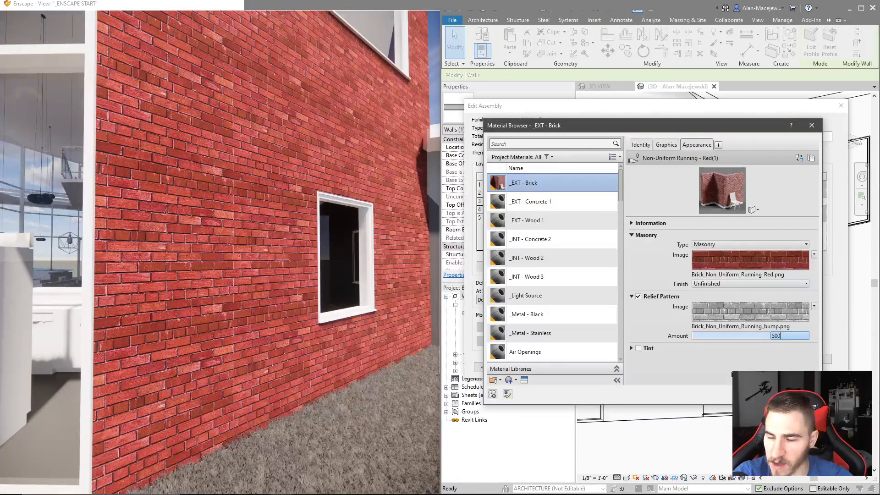
{"action": "key", "text": "Return"}
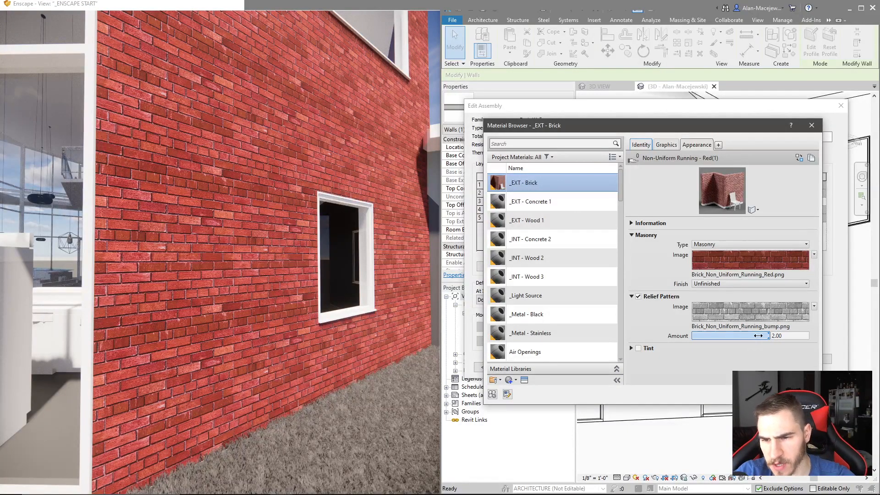
{"action": "left_click", "coordinate": [778, 335]}
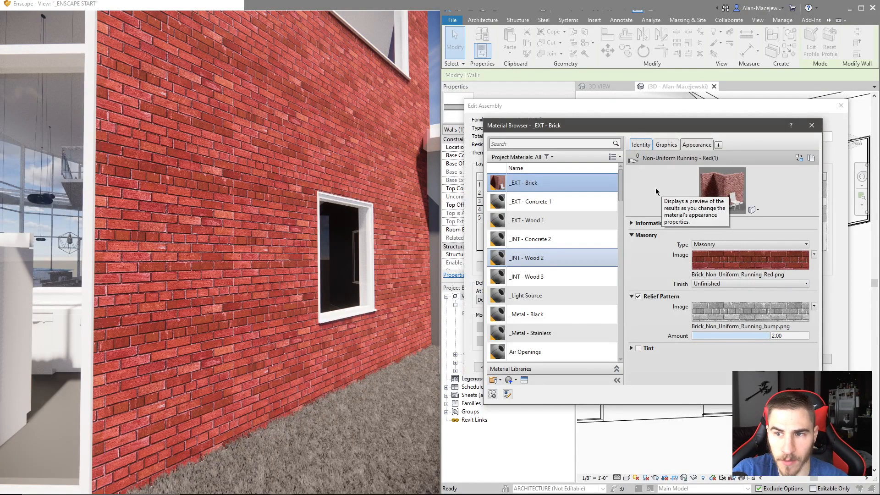
- Start replacing the _EXT - Brick appearance, search the assets for brick and look through the results and their types
{"action": "left_click", "coordinate": [799, 158]}
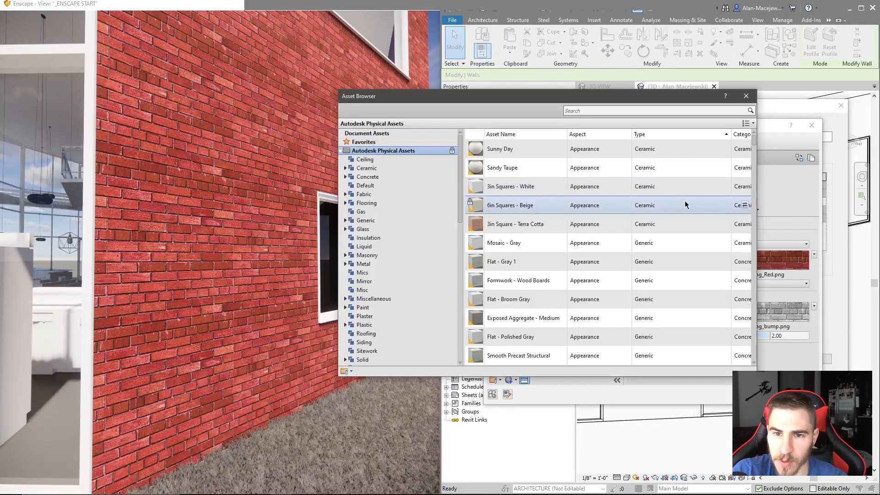
{"action": "left_click_drag", "start_coordinate": [526, 100], "coordinate": [609, 82]}
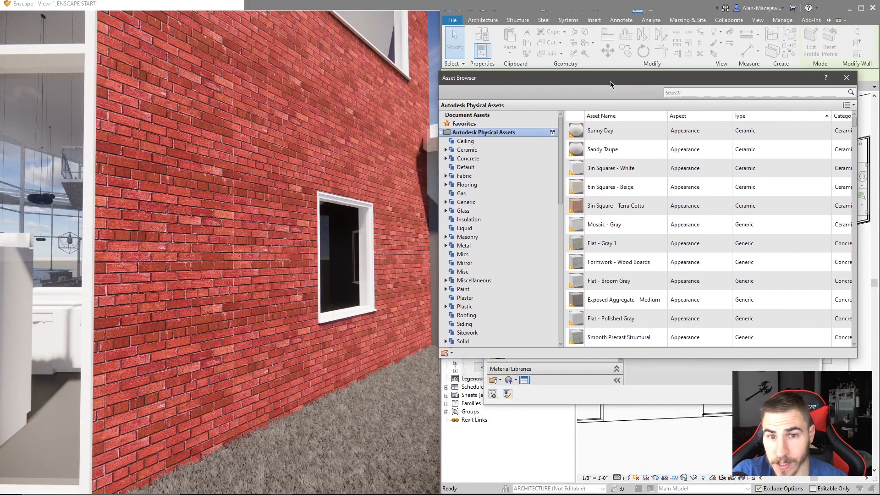
{"action": "left_click", "coordinate": [716, 92]}
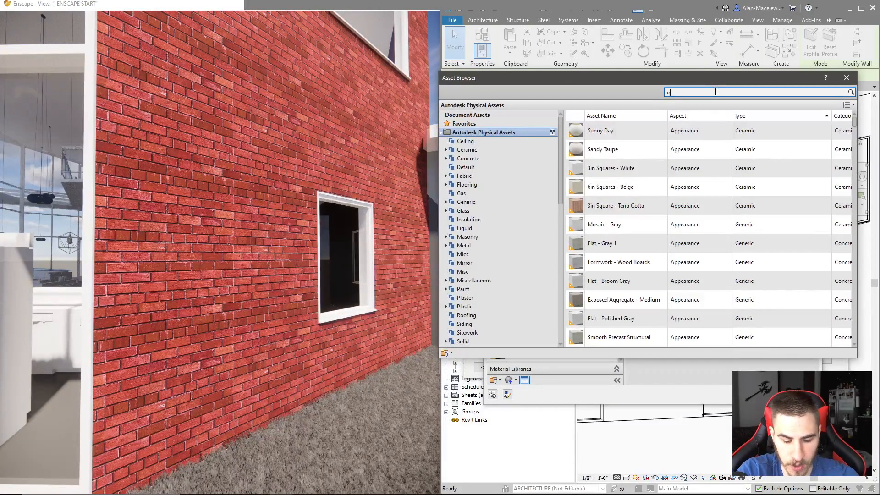
{"action": "type", "text": "brick"}
{"action": "key", "text": "Return"}
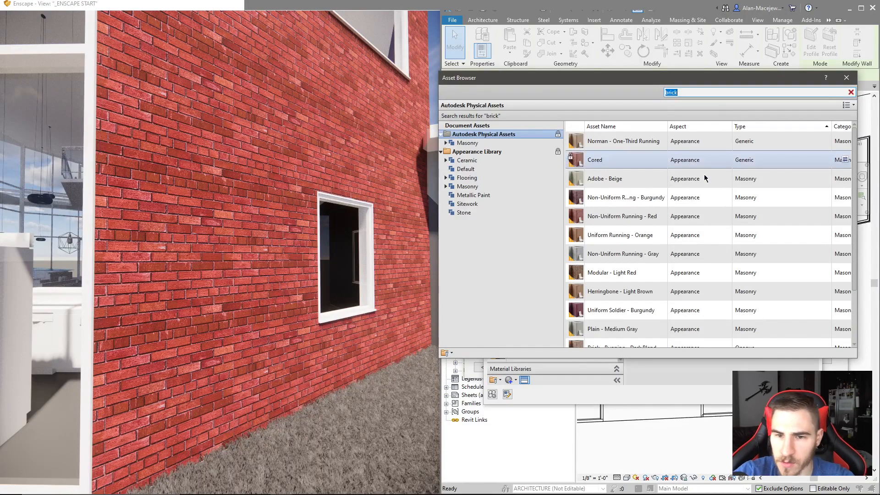
{"action": "scroll", "coordinate": [687, 239], "scroll_direction": "down", "scroll_amount": 2}
{"action": "scroll", "coordinate": [683, 227], "scroll_direction": "up", "scroll_amount": 2}
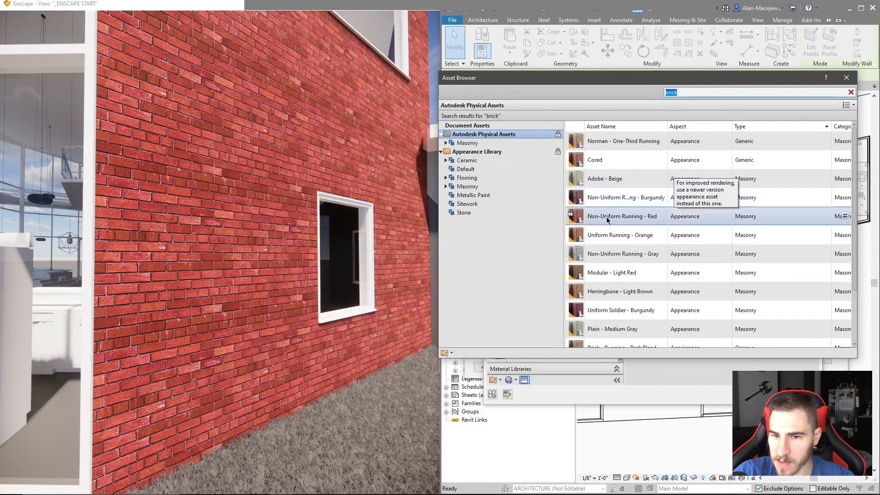
{"action": "scroll", "coordinate": [642, 296], "scroll_direction": "down", "scroll_amount": 1}
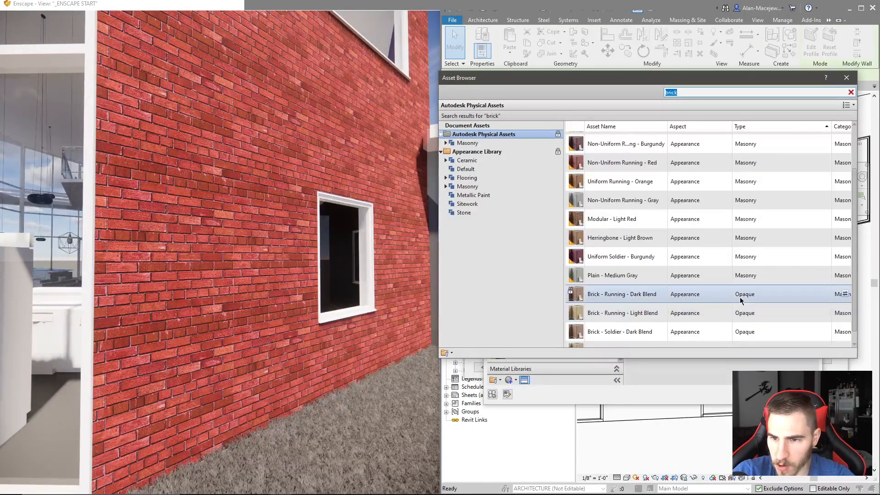
{"action": "scroll", "coordinate": [769, 237], "scroll_direction": "up", "scroll_amount": 1}
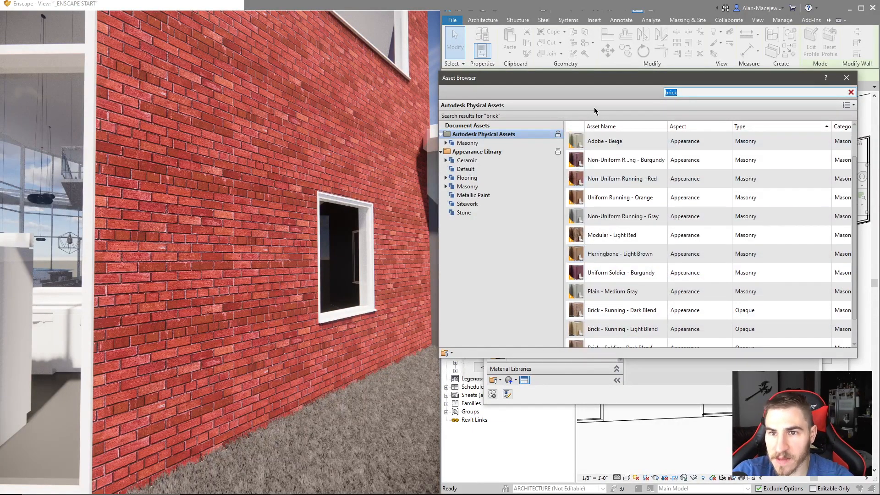
- Move the Asset Browser aside to check the Relief Pattern amount, and bring it back beside the Enscape view
{"action": "left_click_drag", "start_coordinate": [601, 79], "coordinate": [317, 74]}
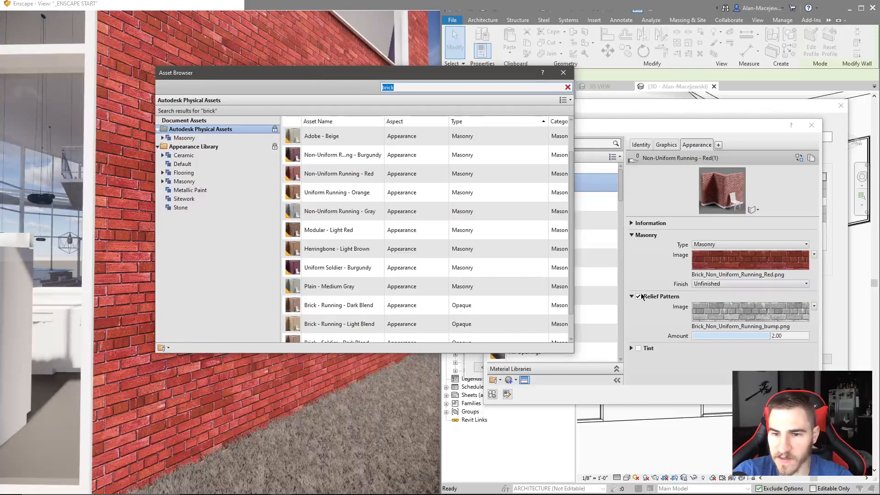
{"action": "left_click", "coordinate": [783, 336]}
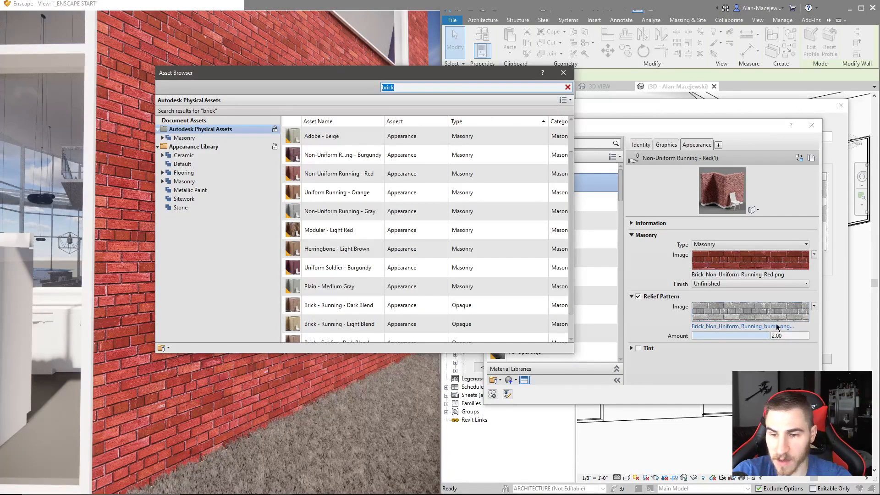
{"action": "left_click_drag", "start_coordinate": [397, 74], "coordinate": [551, 72]}
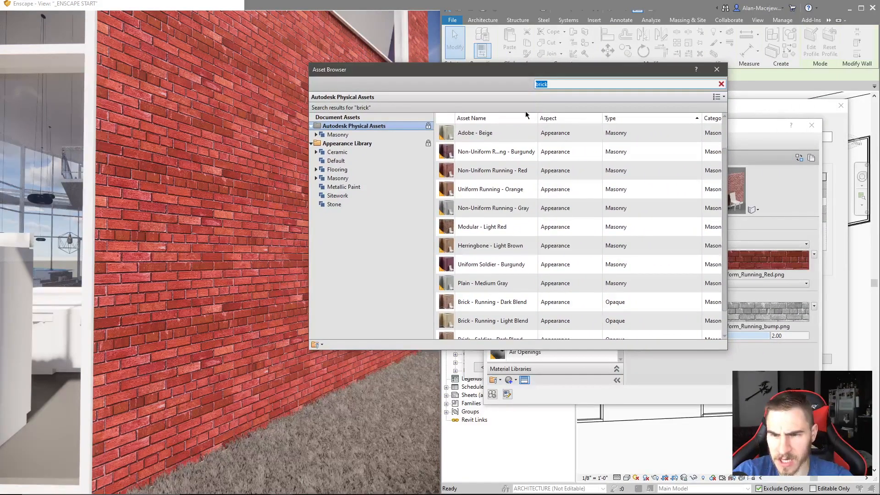
{"action": "left_click_drag", "start_coordinate": [480, 70], "coordinate": [653, 75]}
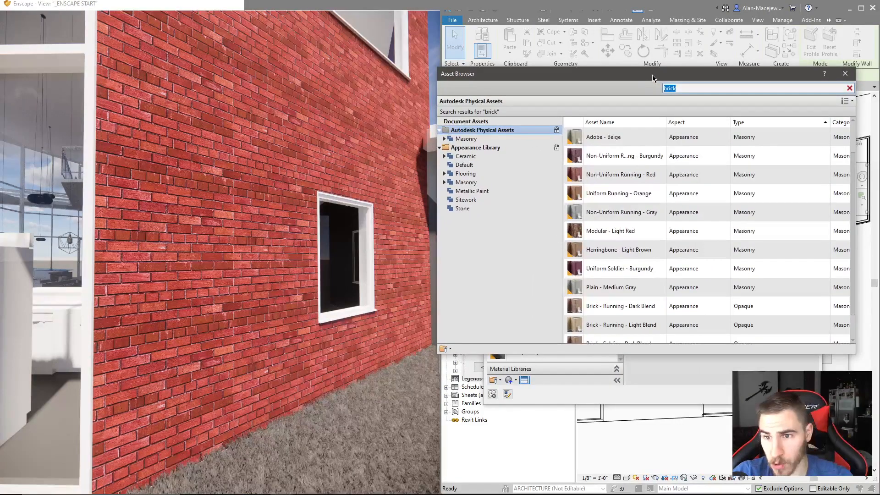
- Sort the brick assets by type, replace the _EXT - Brick appearance with Norman - One-Third Running and close the Asset Browser
{"action": "scroll", "coordinate": [765, 224], "scroll_direction": "up", "scroll_amount": 2}
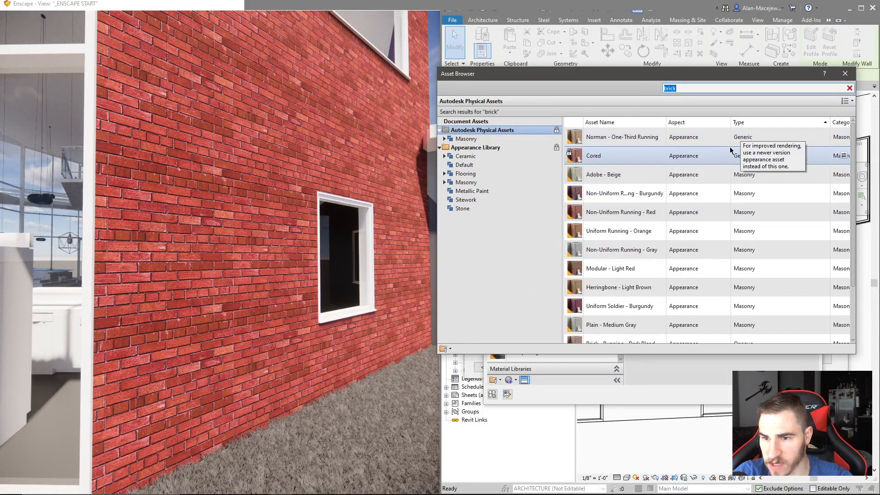
{"action": "left_click", "coordinate": [747, 123]}
{"action": "scroll", "coordinate": [765, 180], "scroll_direction": "down", "scroll_amount": 2}
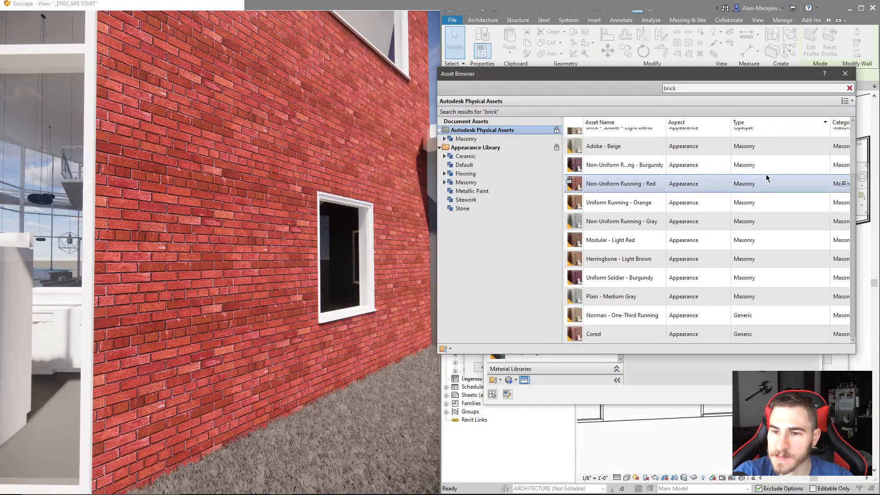
{"action": "left_click", "coordinate": [844, 315]}
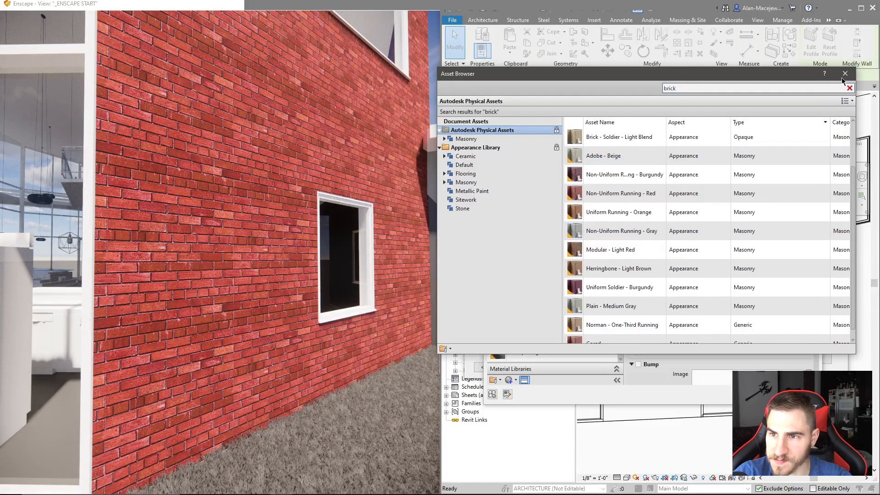
{"action": "left_click", "coordinate": [844, 74]}
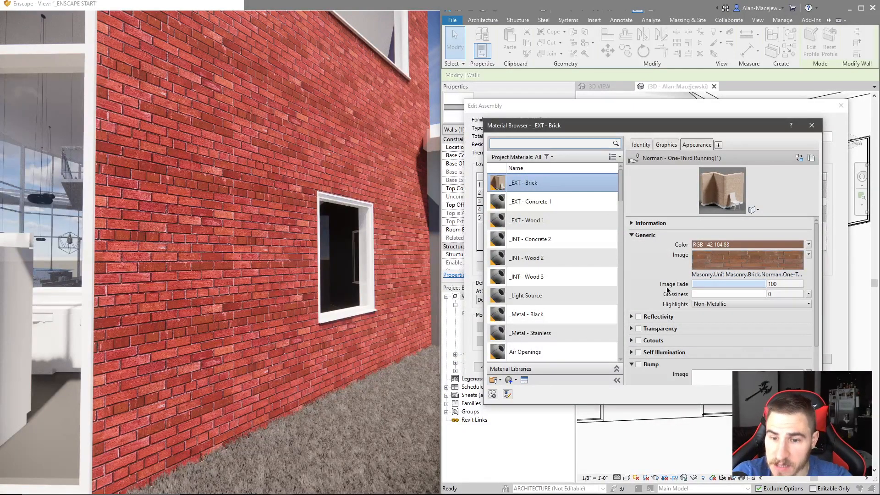
- Look through the Generic and Bump settings of the Norman - One-Third Running appearance
{"action": "scroll", "coordinate": [667, 296], "scroll_direction": "down", "scroll_amount": 1}
{"action": "scroll", "coordinate": [670, 308], "scroll_direction": "up", "scroll_amount": 1}
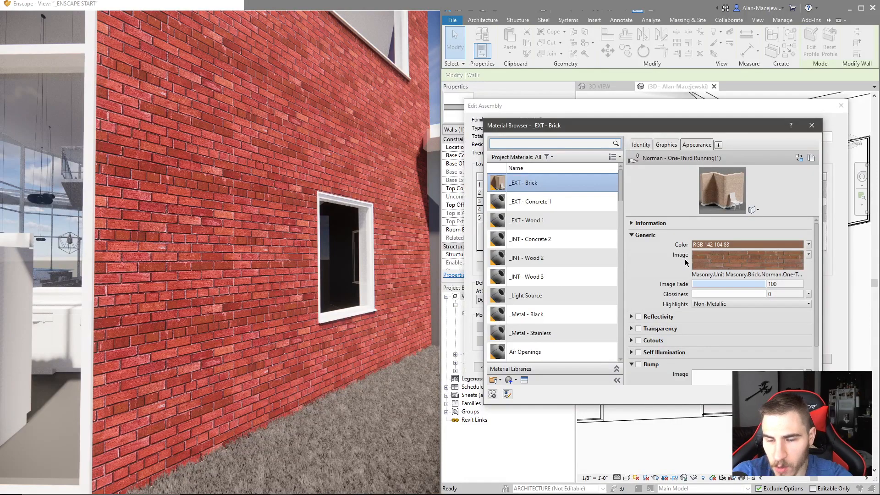
{"action": "scroll", "coordinate": [658, 276], "scroll_direction": "down", "scroll_amount": 2}
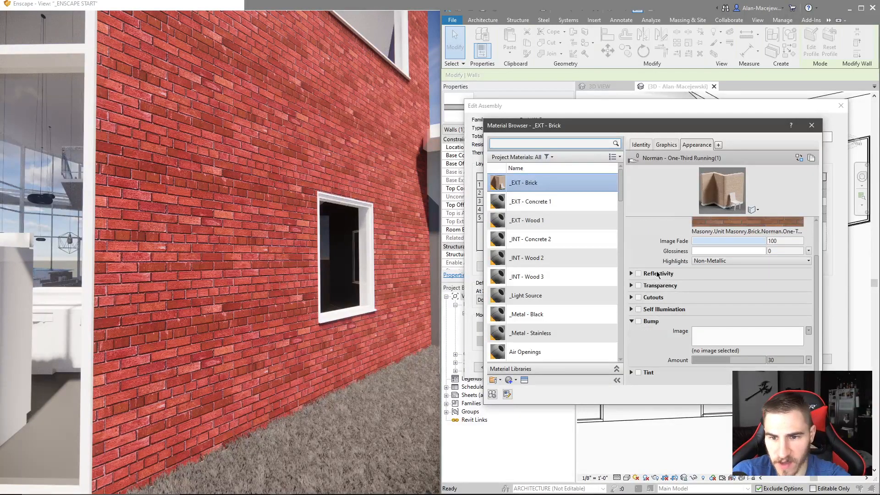
{"action": "scroll", "coordinate": [657, 296], "scroll_direction": "up", "scroll_amount": 2}
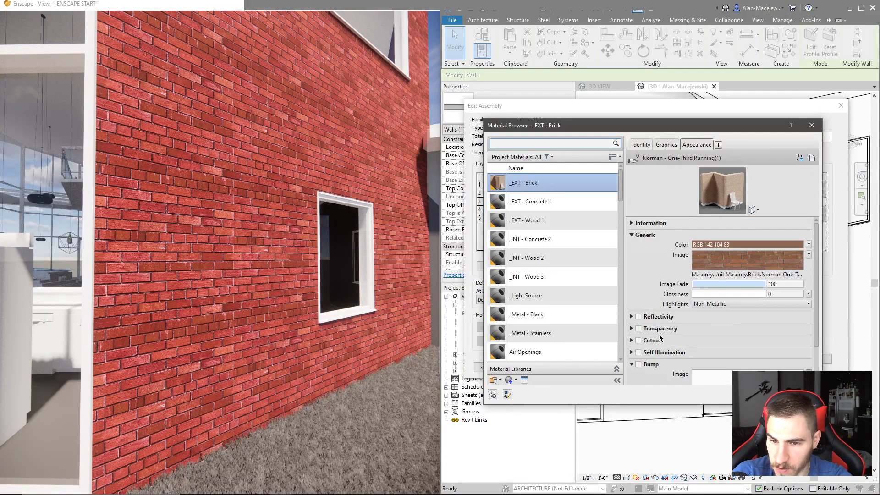
{"action": "scroll", "coordinate": [650, 304], "scroll_direction": "down", "scroll_amount": 2}
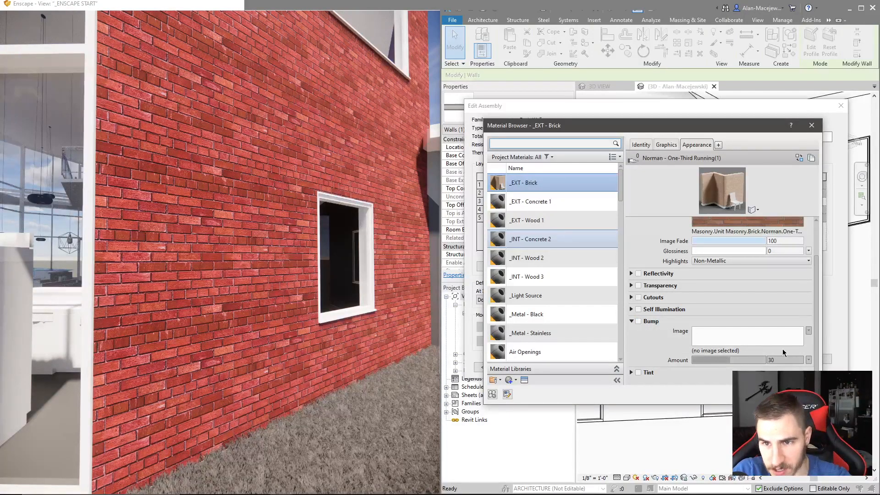
- Search the appearance assets for brick and replace the _EXT - Brick appearance with the generic Cored asset
{"action": "left_click", "coordinate": [799, 158]}
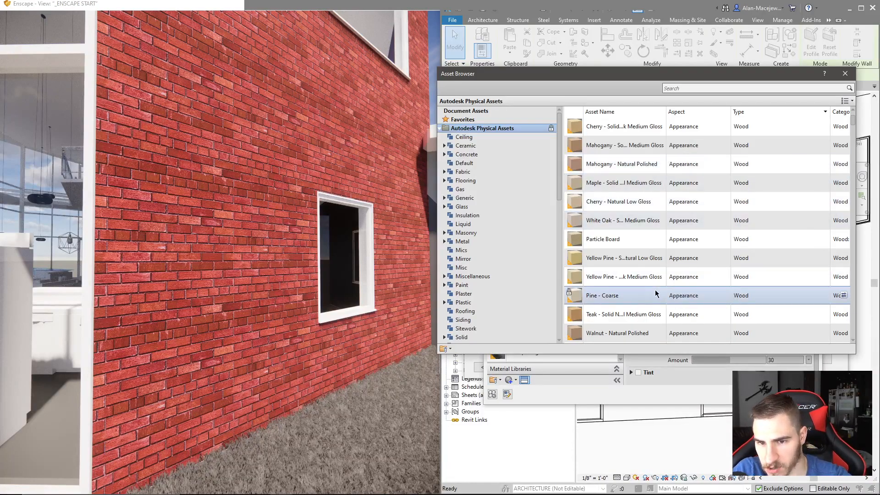
{"action": "scroll", "coordinate": [733, 296], "scroll_direction": "down", "scroll_amount": 10}
{"action": "type", "text": "brick"}
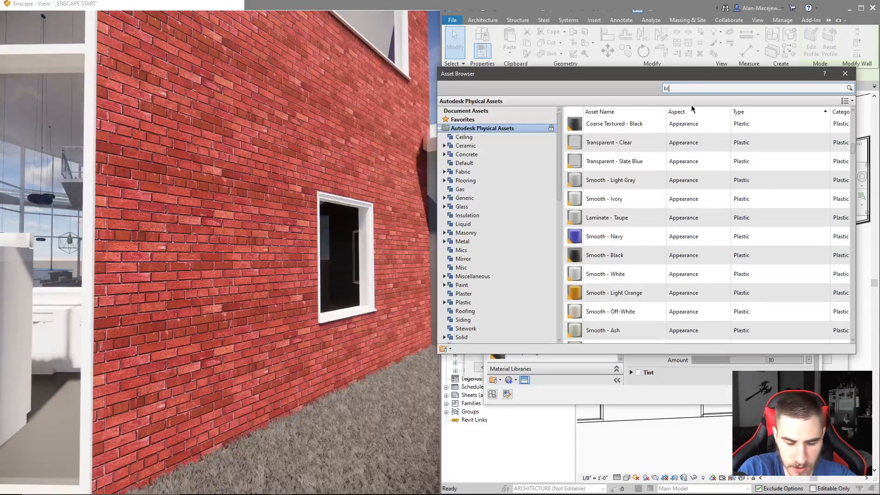
{"action": "key", "text": "Return"}
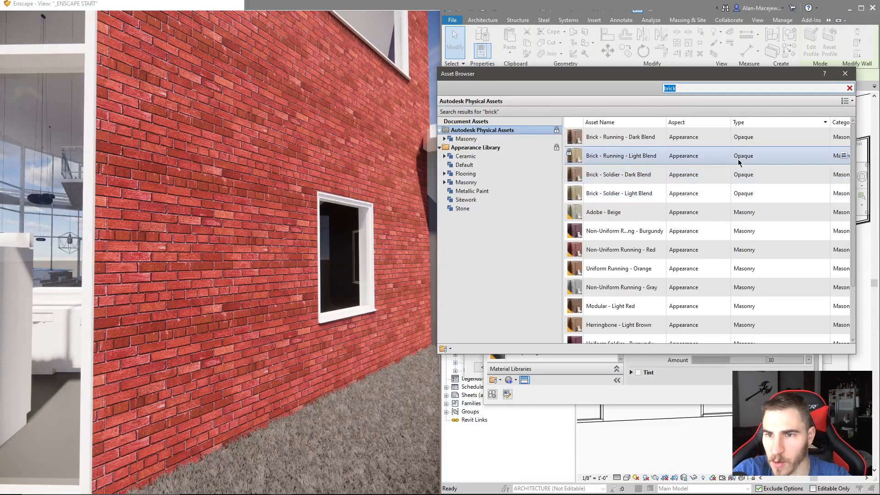
{"action": "scroll", "coordinate": [766, 179], "scroll_direction": "down", "scroll_amount": 3}
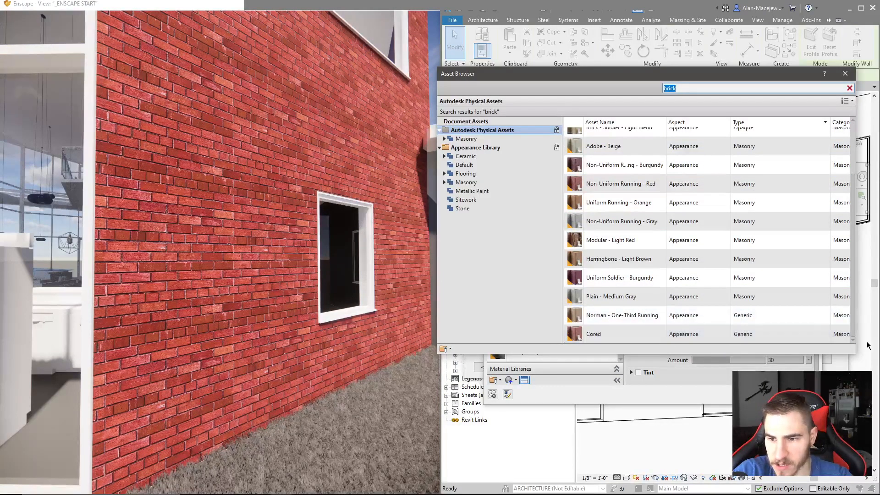
{"action": "left_click", "coordinate": [844, 334]}
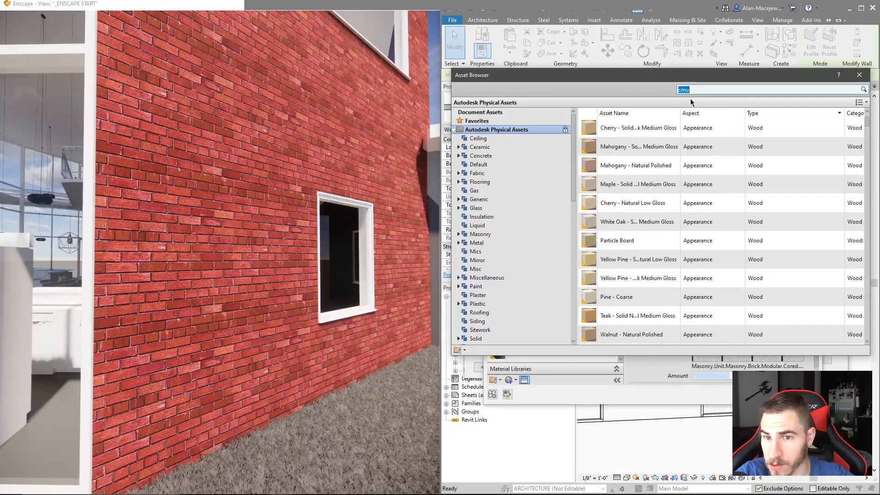
- Search the assets for cmu, replace the _EXT - Brick appearance with Split-Face - Running and apply it to the wall
{"action": "key", "text": "Return"}
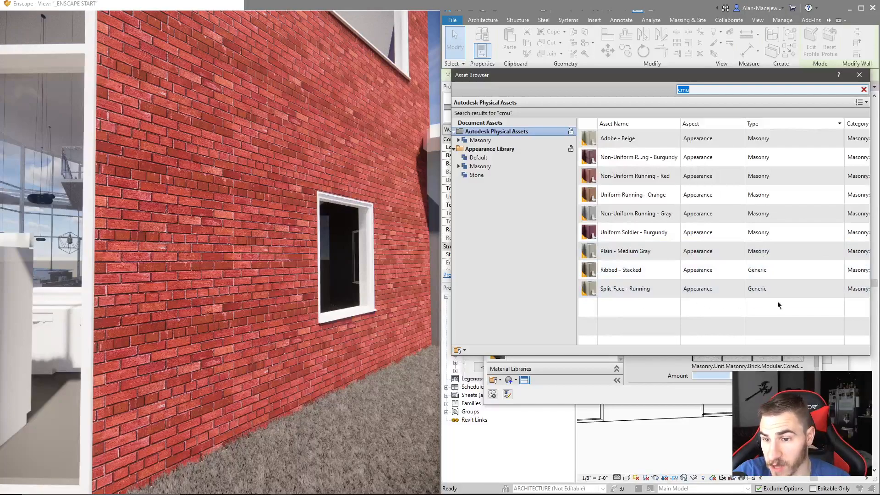
{"action": "left_click", "coordinate": [870, 293]}
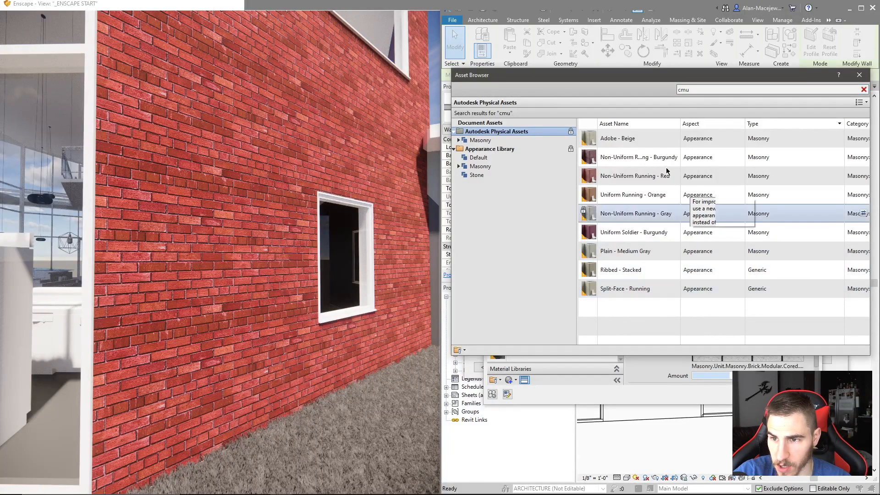
{"action": "left_click", "coordinate": [859, 76]}
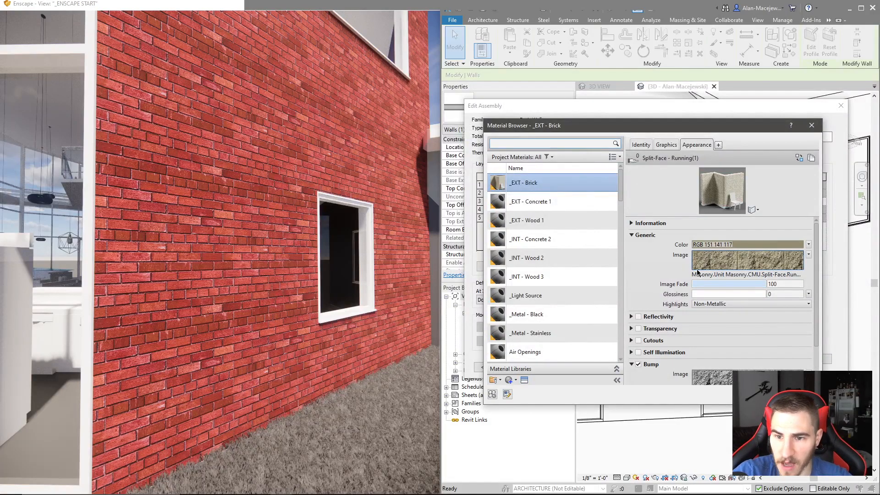
{"action": "scroll", "coordinate": [766, 298], "scroll_direction": "down", "scroll_amount": 2}
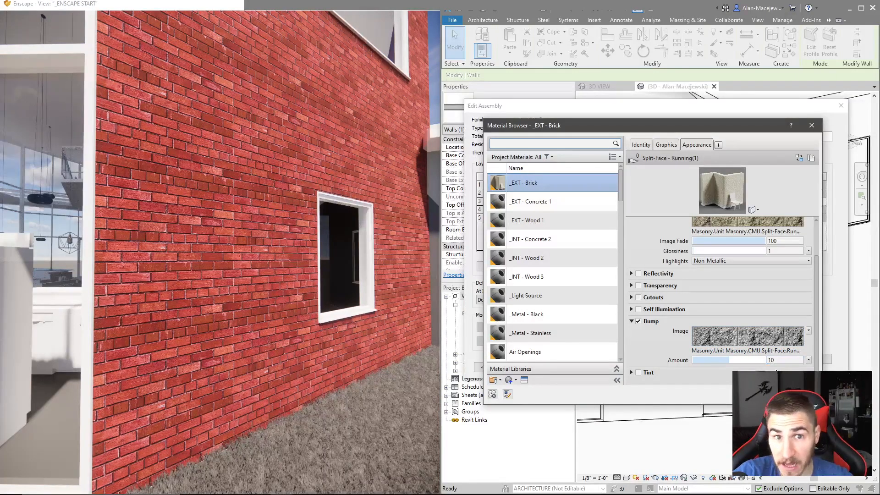
{"action": "scroll", "coordinate": [688, 326], "scroll_direction": "up", "scroll_amount": 2}
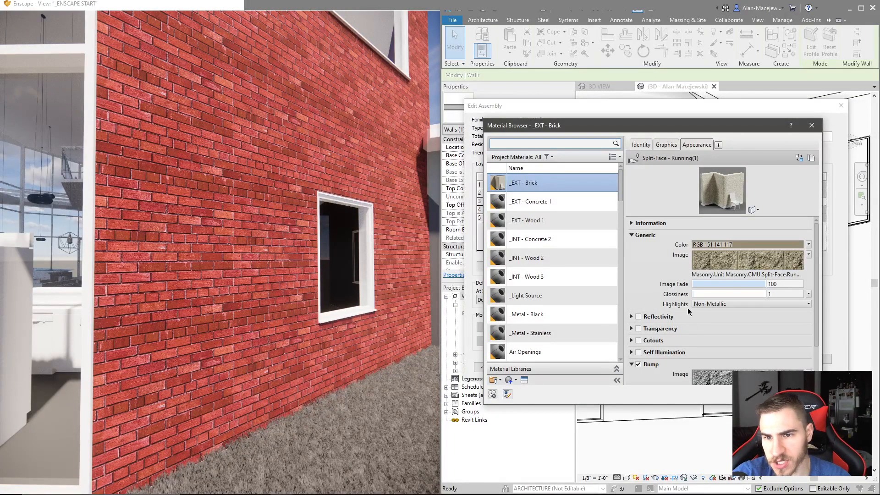
{"action": "scroll", "coordinate": [672, 236], "scroll_direction": "down", "scroll_amount": 2}
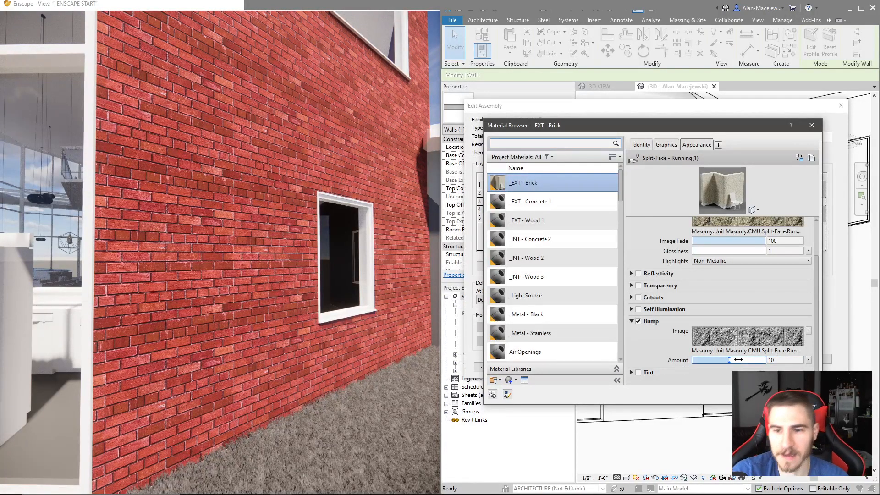
{"action": "scroll", "coordinate": [553, 266], "scroll_direction": "down", "scroll_amount": 1}
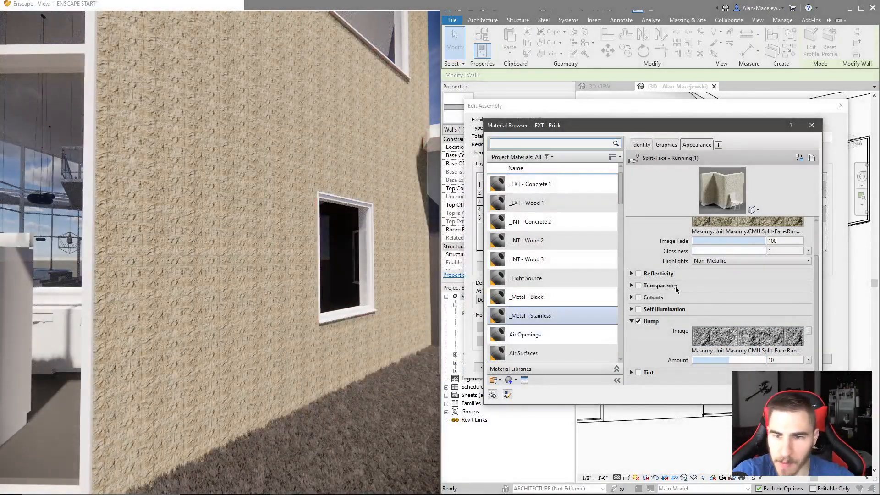
- Set the sample size of the Split-Face - Running image texture to 4'-0" and apply it to the wall
{"action": "left_click", "coordinate": [740, 225]}
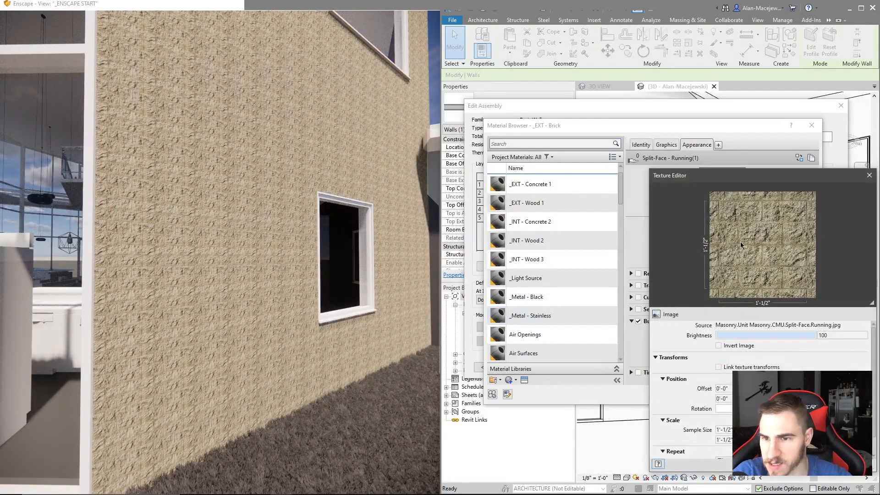
{"action": "left_click_drag", "start_coordinate": [760, 183], "coordinate": [733, 183]}
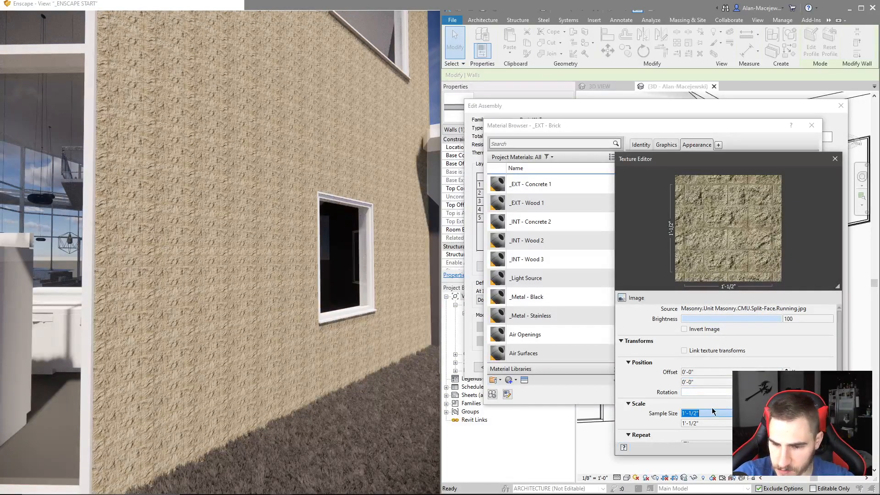
{"action": "type", "text": "4"}
{"action": "key", "text": "Return"}
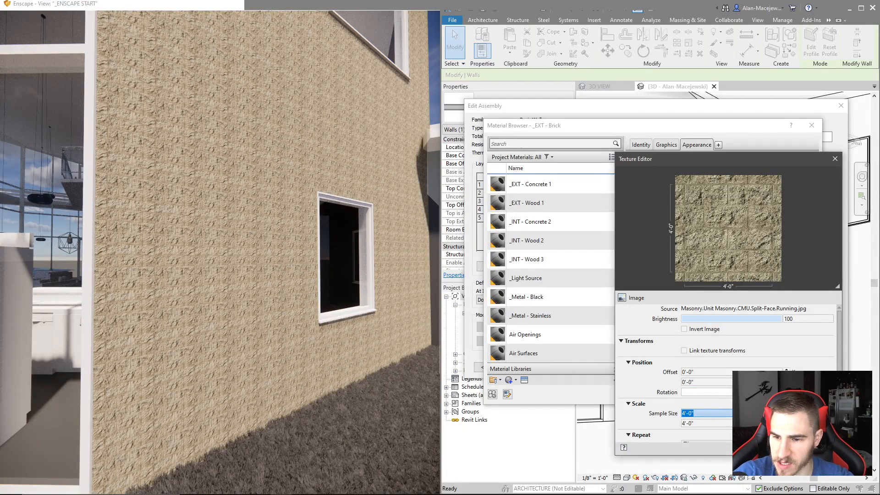
{"action": "left_click", "coordinate": [818, 448]}
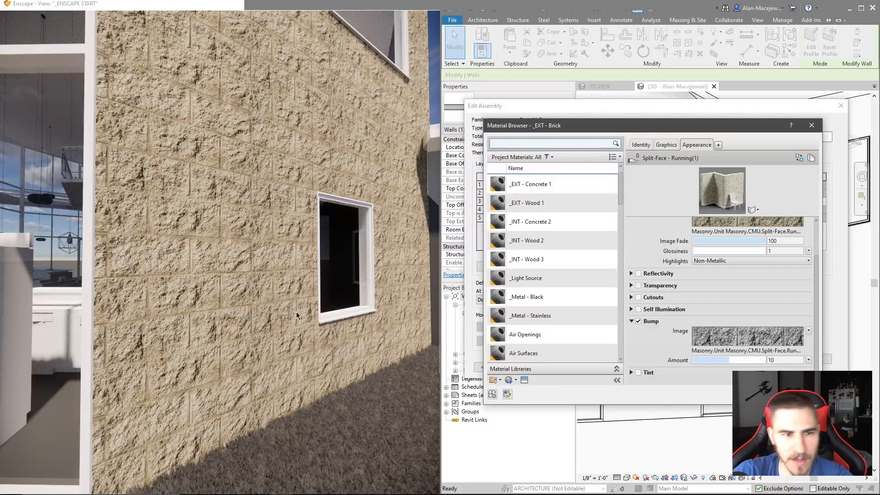
- Examine the rescaled split-face wall in Enscape, up close along its surface and from farther back
{"action": "mouse_move", "coordinate": [236, 298]}
{"action": "left_mouse_down"}
{"action": "mouse_move", "coordinate": [211, 281]}
{"action": "mouse_move", "coordinate": [213, 289]}
{"action": "mouse_move", "coordinate": [247, 290]}
{"action": "mouse_move", "coordinate": [202, 289]}
{"action": "mouse_move", "coordinate": [250, 289]}
{"action": "left_mouse_up"}
{"action": "key", "text": "w"}
{"action": "key", "text": "s"}
{"action": "key", "text": "d"}
{"action": "key", "text": "w"}
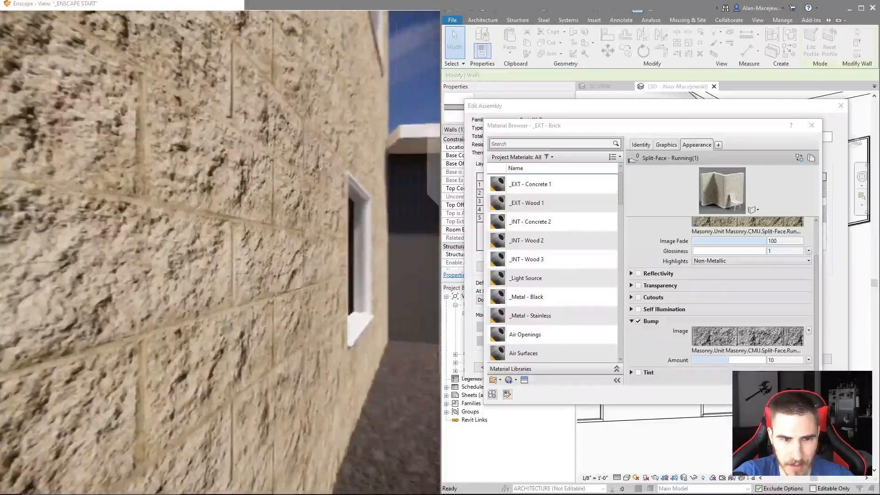
{"action": "key", "text": "a"}
{"action": "key", "text": "d"}
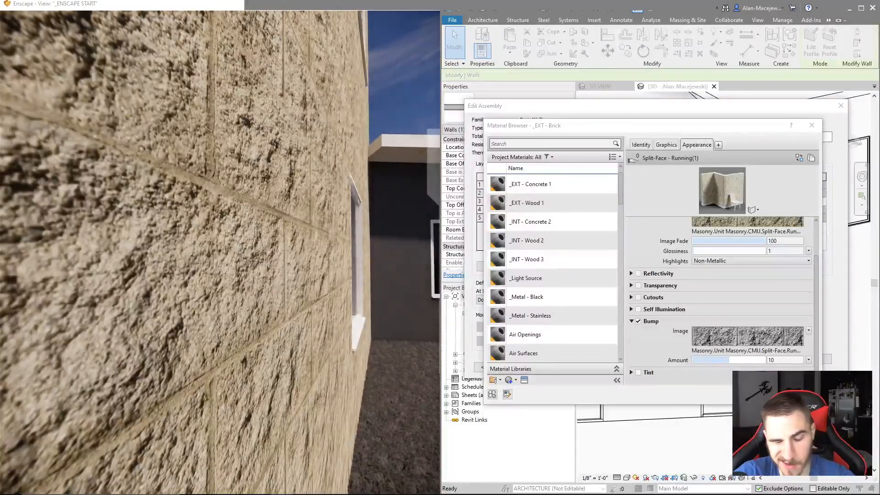
{"action": "key", "text": "s"}
{"action": "left_click_drag", "start_coordinate": [250, 289], "coordinate": [225, 289]}
{"action": "key", "text": "d"}
{"action": "key", "text": "a"}
{"action": "key", "text": "w"}
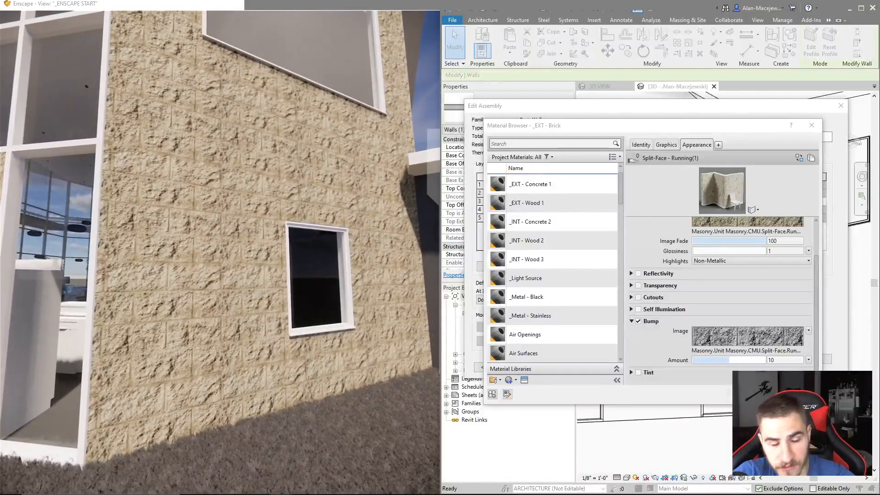
{"action": "key", "text": "w"}
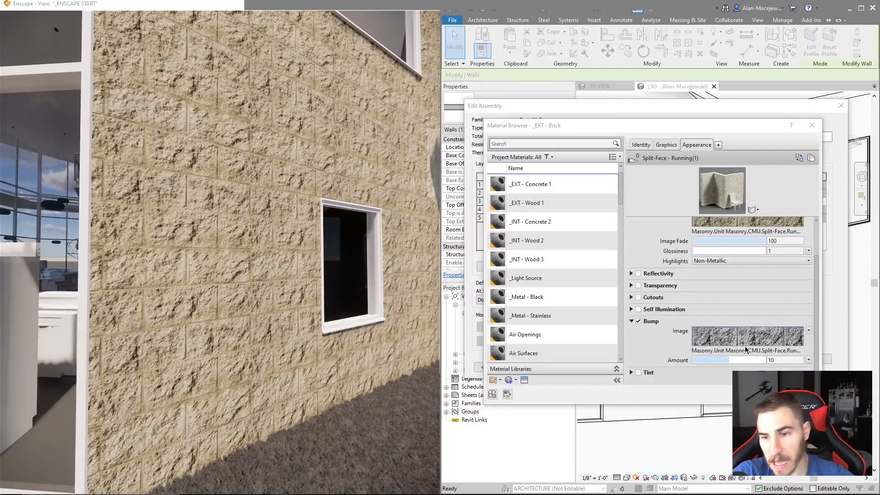
- Try Bump amounts of 150 and 300 on the split-face appearance, checking the wall's relief in Enscape after each
{"action": "left_click", "coordinate": [789, 360]}
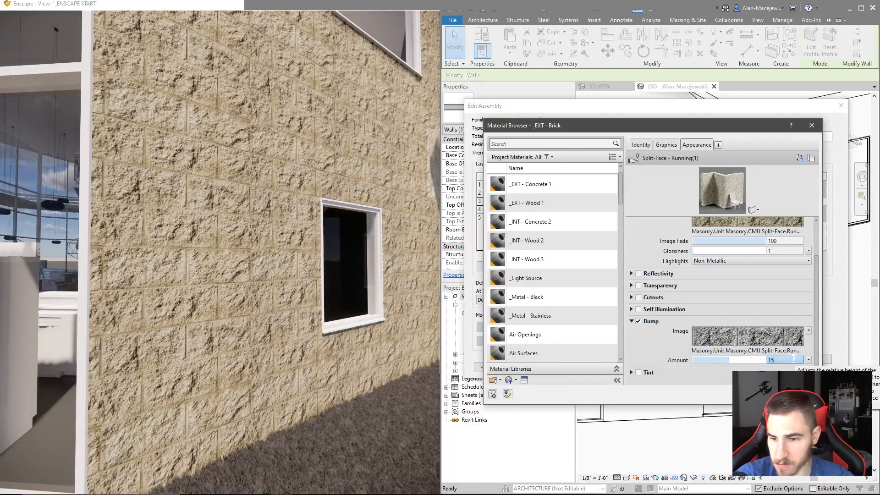
{"action": "key", "text": "Return"}
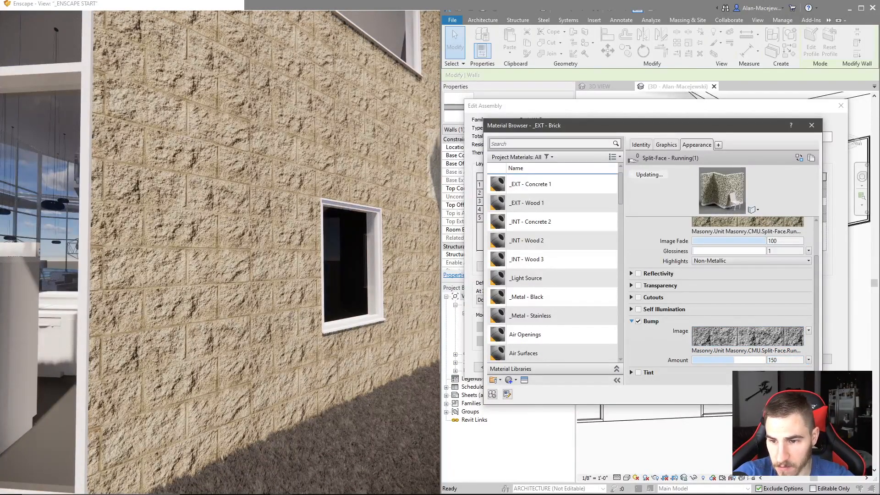
{"action": "key", "text": "w"}
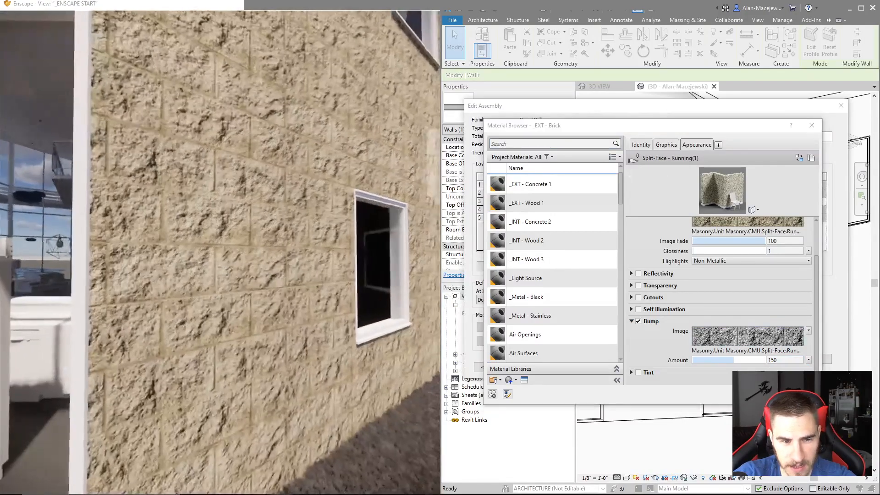
{"action": "left_click", "coordinate": [786, 360]}
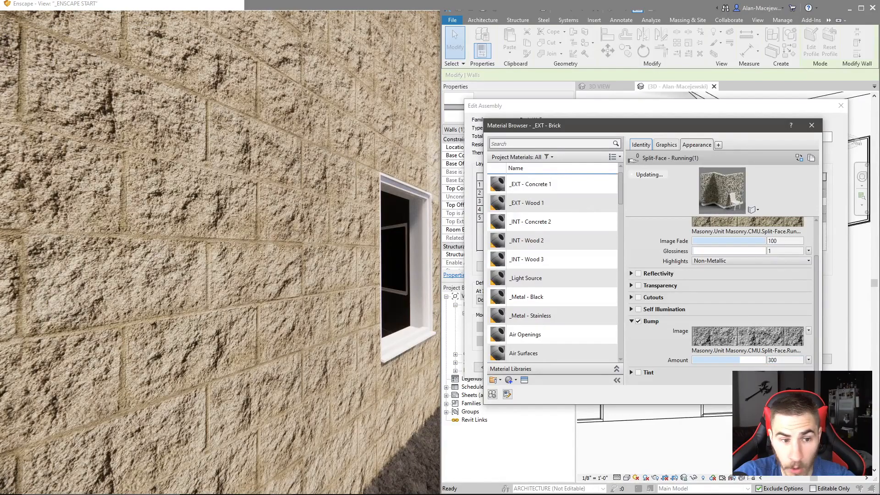
{"action": "left_click_drag", "start_coordinate": [206, 331], "coordinate": [270, 325]}
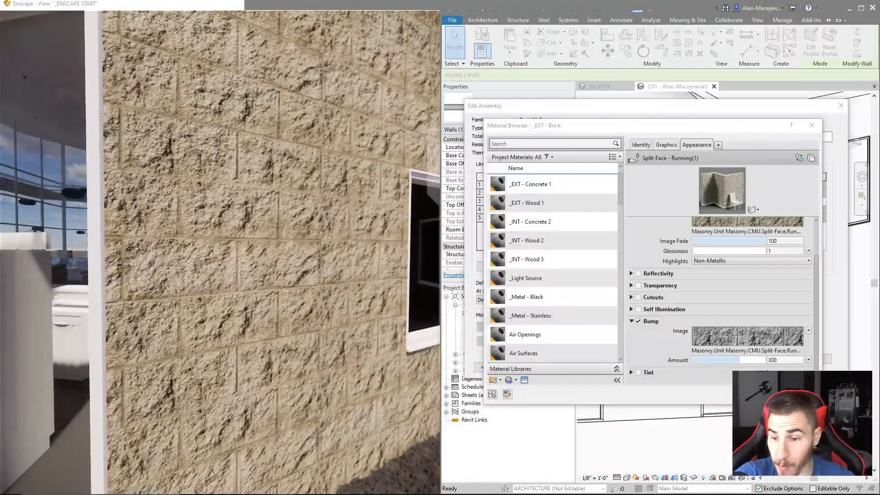
- Set the Bump amount of the Split-Face - Running appearance to 500 and apply it
{"action": "left_click", "coordinate": [761, 360]}
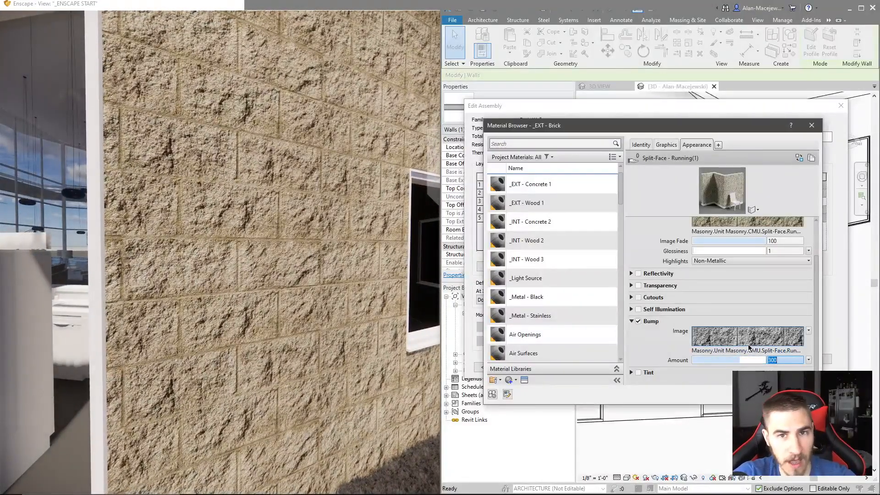
{"action": "type", "text": "500"}
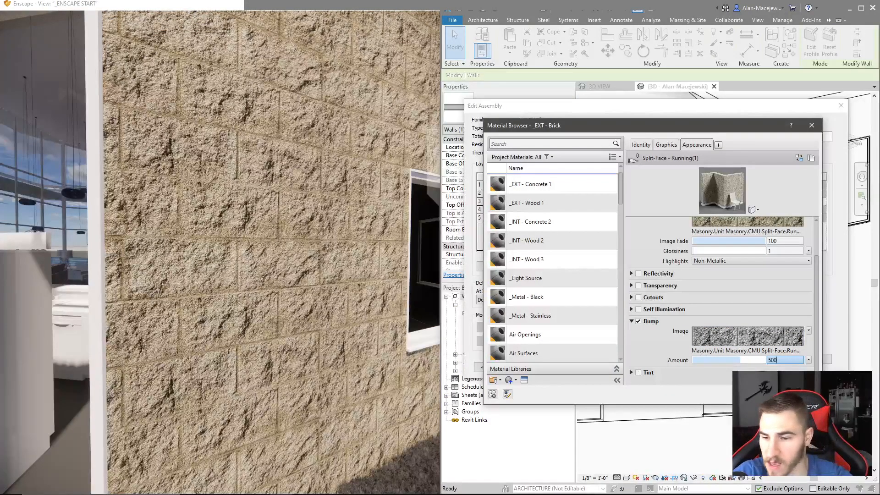
{"action": "key", "text": "Return"}
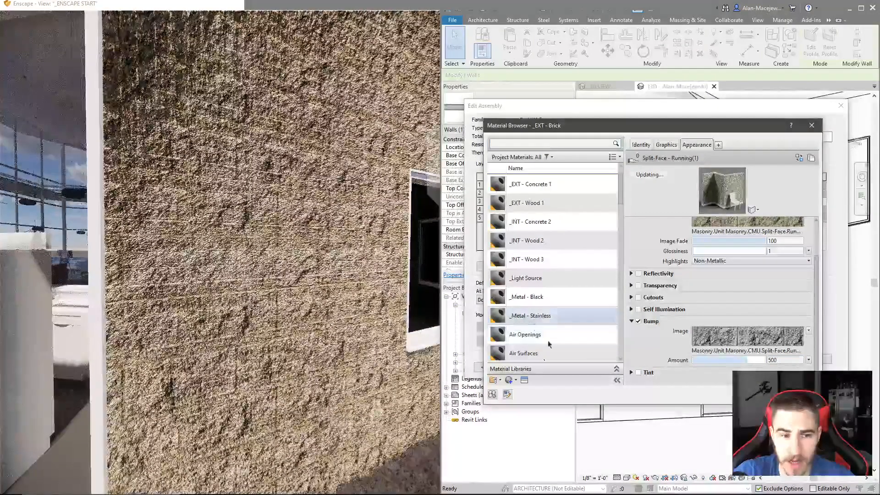
- Walk around the house in Enscape to compare the wall's relief at close range, from a distance and along its surface
{"action": "left_click_drag", "start_coordinate": [228, 327], "coordinate": [301, 354]}
{"action": "mouse_move", "coordinate": [301, 354]}
{"action": "right_mouse_down"}
{"action": "mouse_move", "coordinate": [288, 353]}
{"action": "mouse_move", "coordinate": [340, 352]}
{"action": "mouse_move", "coordinate": [261, 360]}
{"action": "mouse_move", "coordinate": [300, 354]}
{"action": "right_mouse_up"}
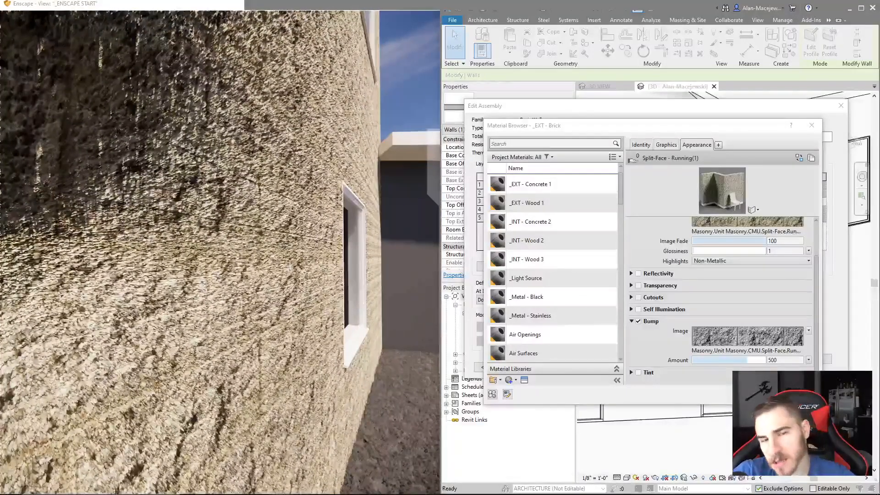
{"action": "left_click_drag", "start_coordinate": [294, 353], "coordinate": [267, 353]}
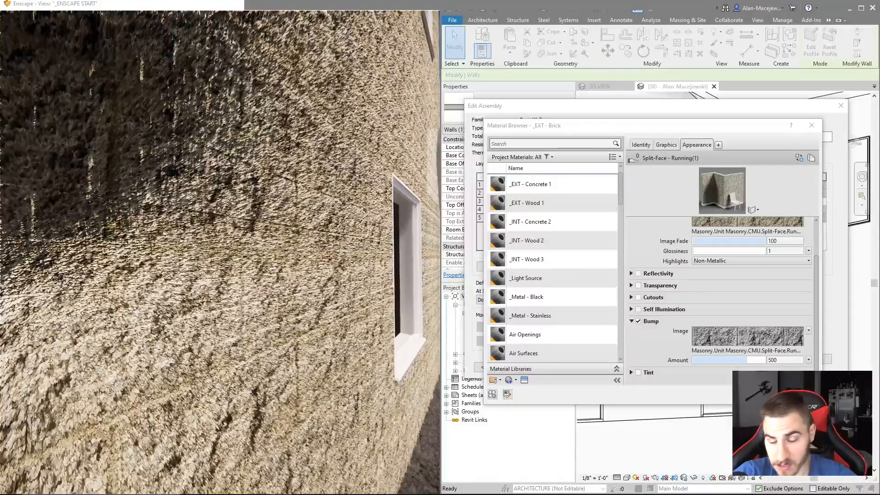
{"action": "key", "text": "d"}
{"action": "key", "text": "a"}
{"action": "key", "text": "s"}
{"action": "key", "text": "s"}
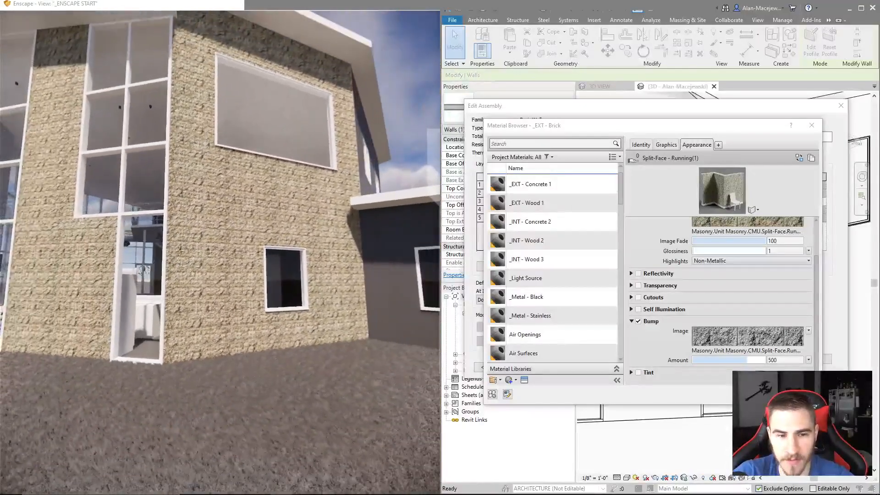
{"action": "key", "text": "d"}
{"action": "left_click_drag", "start_coordinate": [358, 398], "coordinate": [217, 337]}
{"action": "key", "text": "s"}
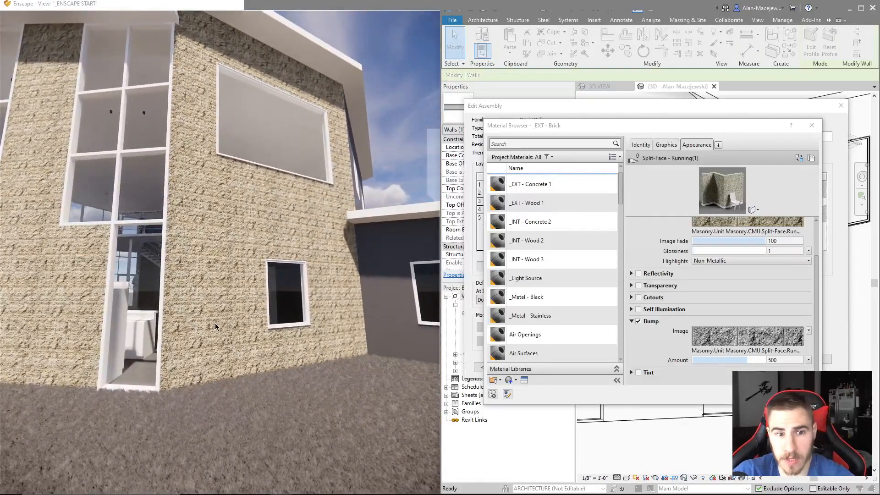
{"action": "key", "text": "w"}
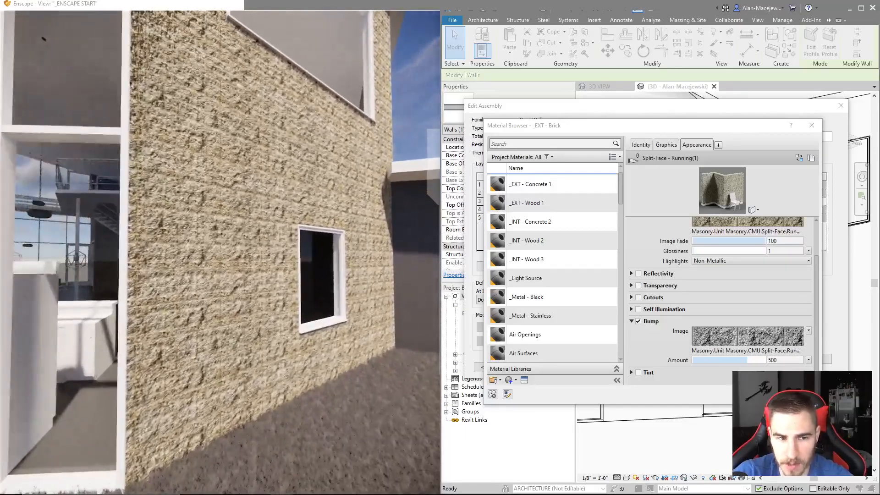
{"action": "key", "text": "w"}
{"action": "key", "text": "s"}
{"action": "key", "text": "w"}
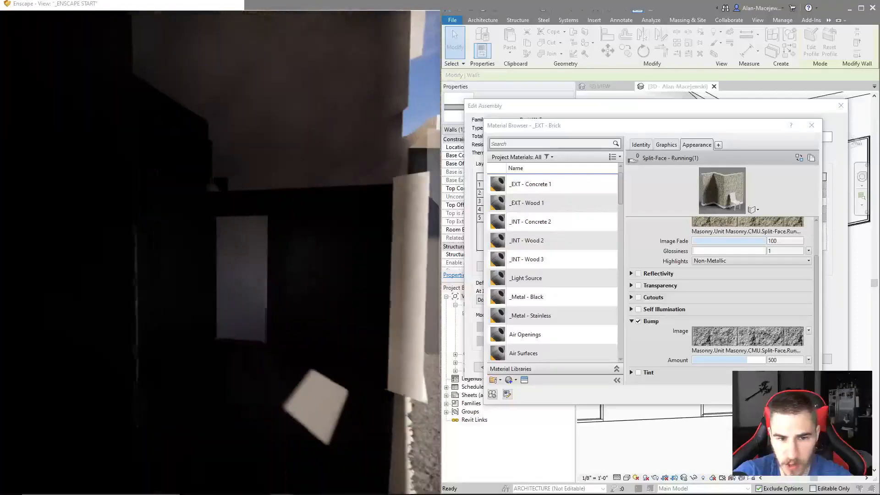
{"action": "key", "text": "s"}
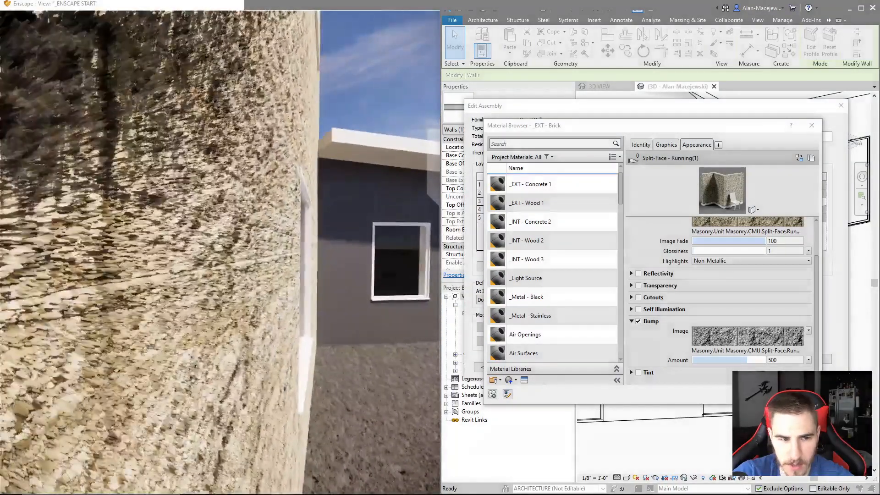
- Set the Bump amount of the Split-Face - Running appearance to 499 and compare the wall's relief in Enscape up close and from farther back
{"action": "left_click_drag", "start_coordinate": [238, 248], "coordinate": [215, 244]}
{"action": "double_click", "coordinate": [793, 359]}
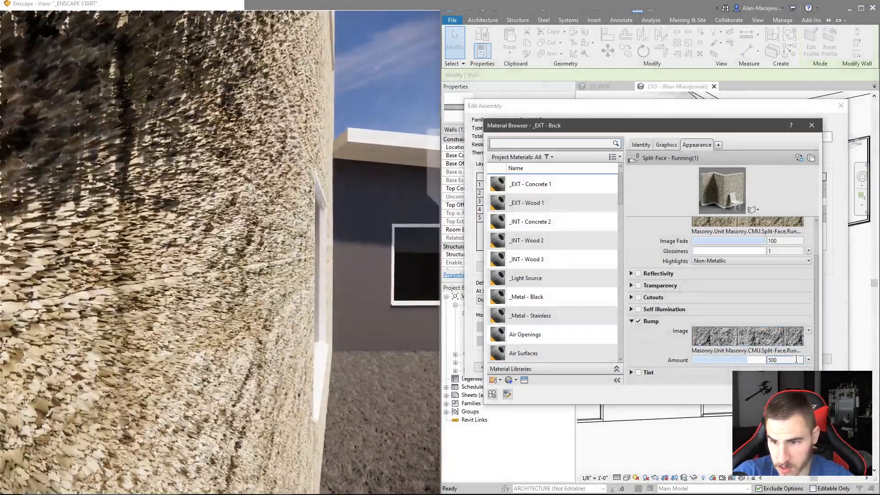
{"action": "key", "text": "Return"}
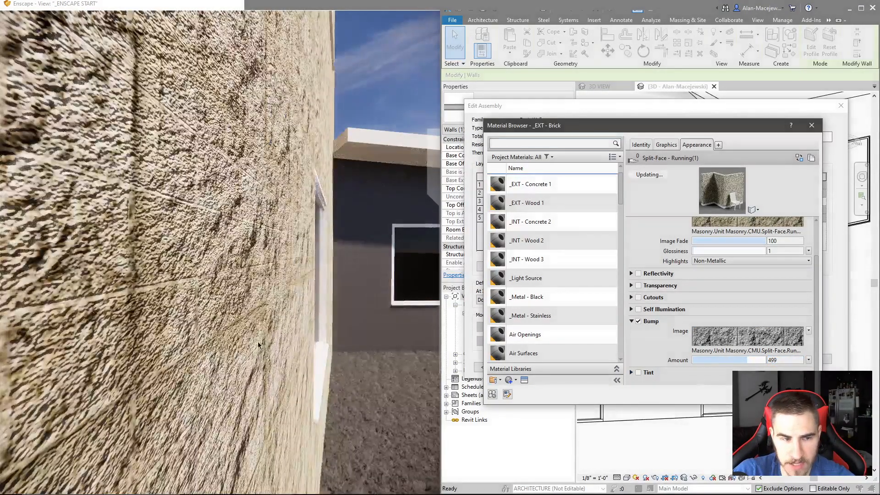
{"action": "left_click_drag", "start_coordinate": [177, 384], "coordinate": [101, 383]}
{"action": "mouse_move", "coordinate": [101, 383]}
{"action": "right_mouse_down"}
{"action": "mouse_move", "coordinate": [55, 384]}
{"action": "mouse_move", "coordinate": [147, 384]}
{"action": "mouse_move", "coordinate": [101, 383]}
{"action": "right_mouse_up"}
{"action": "key", "text": "s"}
{"action": "mouse_move", "coordinate": [101, 384]}
{"action": "left_mouse_down"}
{"action": "mouse_move", "coordinate": [155, 379]}
{"action": "mouse_move", "coordinate": [114, 378]}
{"action": "left_mouse_up"}
{"action": "key", "text": "w"}
{"action": "key", "text": "w"}
{"action": "key", "text": "a"}
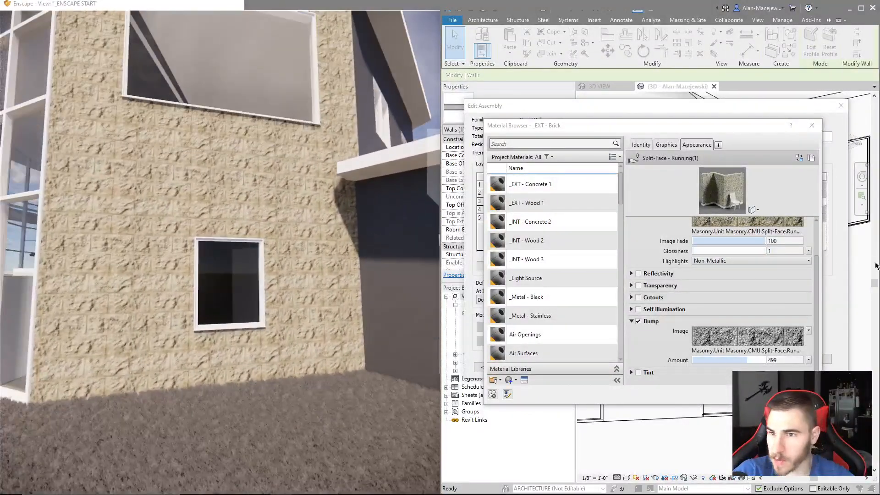
- Search the asset library for "concre" and replace the _EXT - Brick appearance with Panels - Reveal Smooth
{"action": "left_click", "coordinate": [809, 159]}
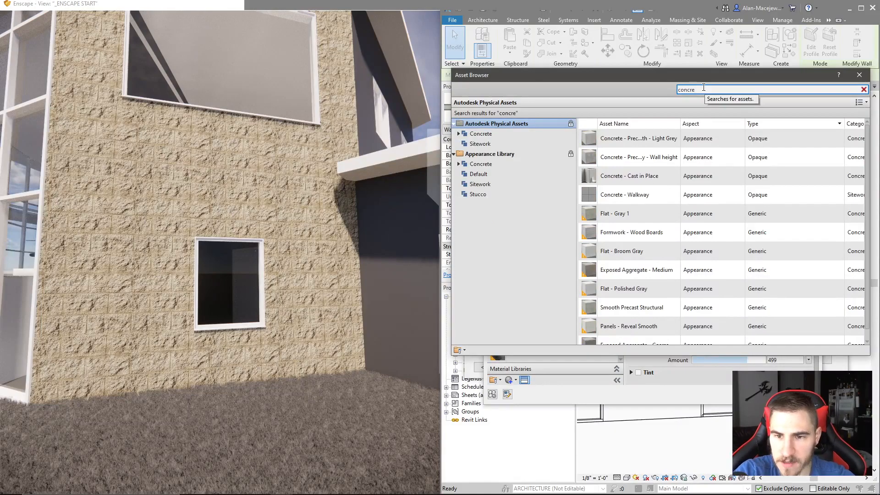
{"action": "scroll", "coordinate": [715, 192], "scroll_direction": "down", "scroll_amount": 1}
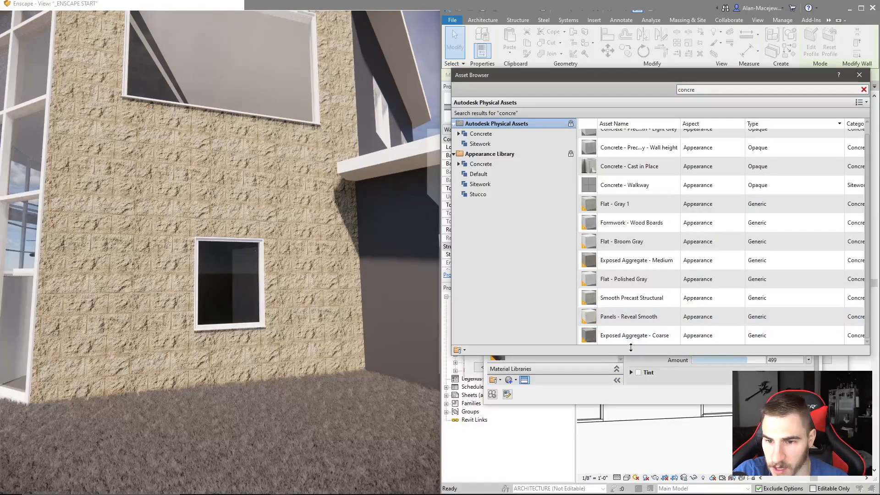
{"action": "scroll", "coordinate": [780, 206], "scroll_direction": "up", "scroll_amount": 1}
{"action": "left_click_drag", "start_coordinate": [681, 76], "coordinate": [473, 67]}
{"action": "scroll", "coordinate": [546, 173], "scroll_direction": "down", "scroll_amount": 1}
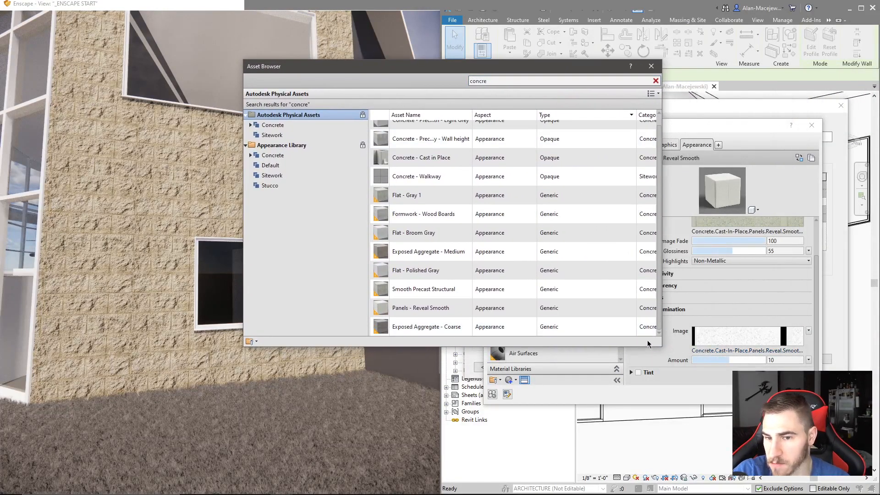
{"action": "left_click", "coordinate": [651, 67]}
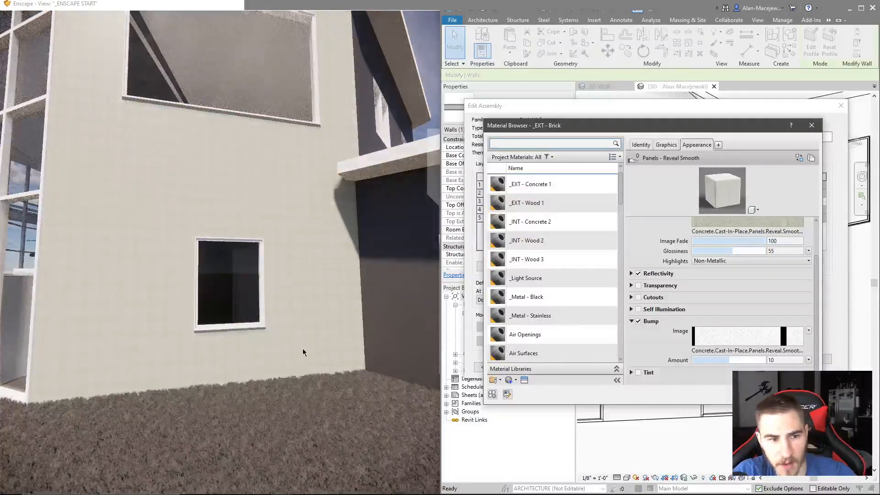
- Try a sample size of 24 for the Panels - Reveal Smooth image texture and inspect the panel widths in Enscape
{"action": "left_click_drag", "start_coordinate": [221, 357], "coordinate": [153, 374]}
{"action": "key", "text": "w"}
{"action": "key", "text": "s"}
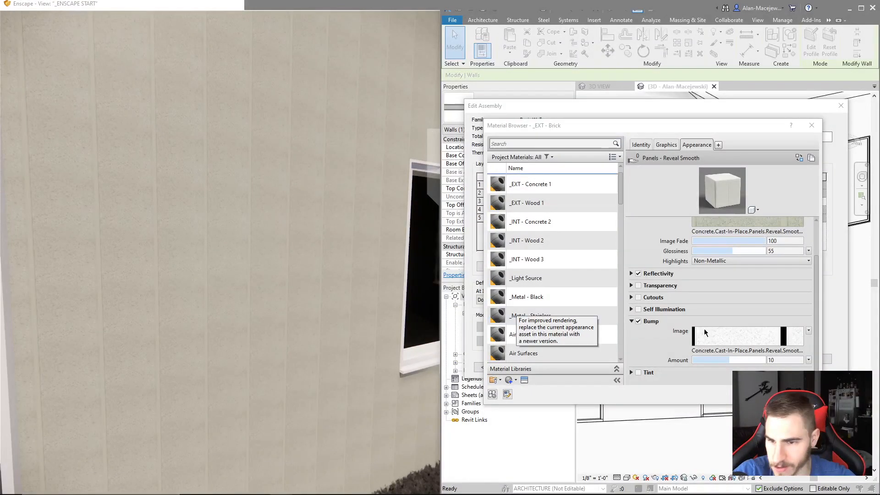
{"action": "left_click", "coordinate": [744, 233]}
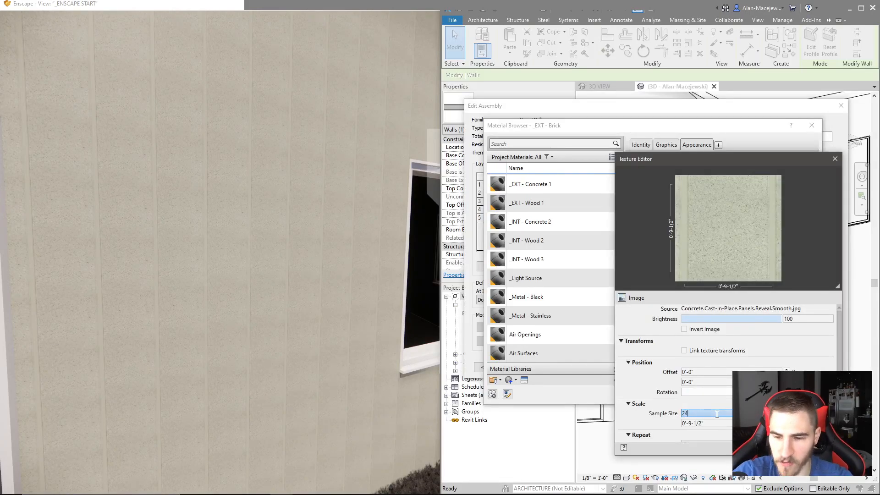
{"action": "left_click", "coordinate": [820, 448]}
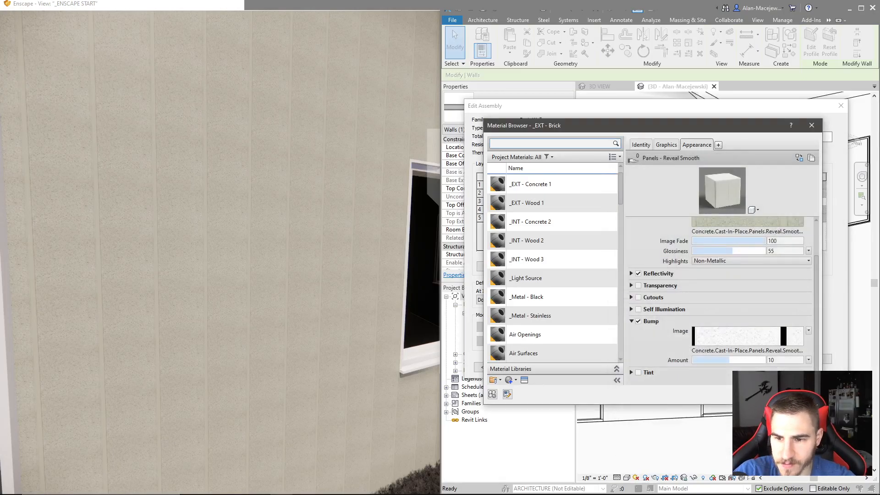
{"action": "left_click_drag", "start_coordinate": [260, 372], "coordinate": [220, 348]}
- Set the panel image texture's sample size to 1'-6" in both directions and check the wall in Enscape
{"action": "left_click", "coordinate": [728, 222]}
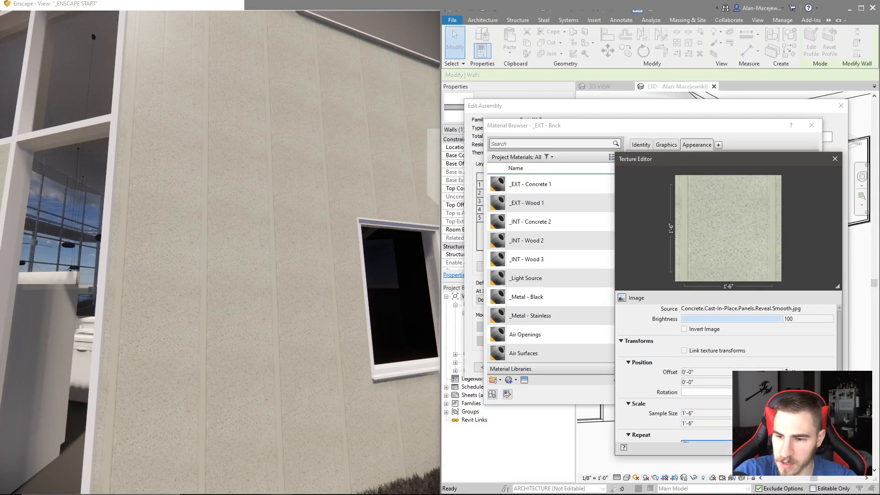
{"action": "left_click", "coordinate": [752, 460]}
{"action": "left_click", "coordinate": [820, 448]}
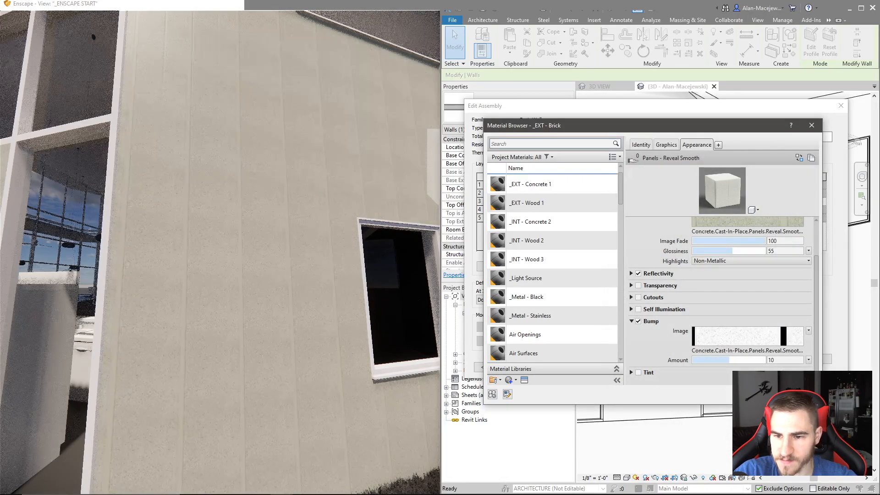
{"action": "right_click_drag", "start_coordinate": [91, 305], "coordinate": [128, 336]}
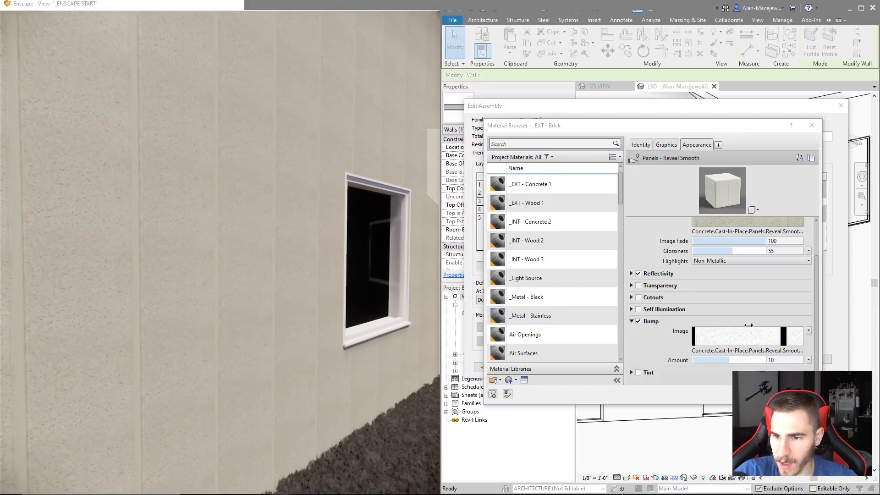
- Try a Bump amount of 200 on the Panels - Reveal Smooth appearance and check the wall's grooves in Enscape
{"action": "double_click", "coordinate": [798, 359]}
{"action": "type", "text": "200"}
{"action": "key", "text": "Return"}
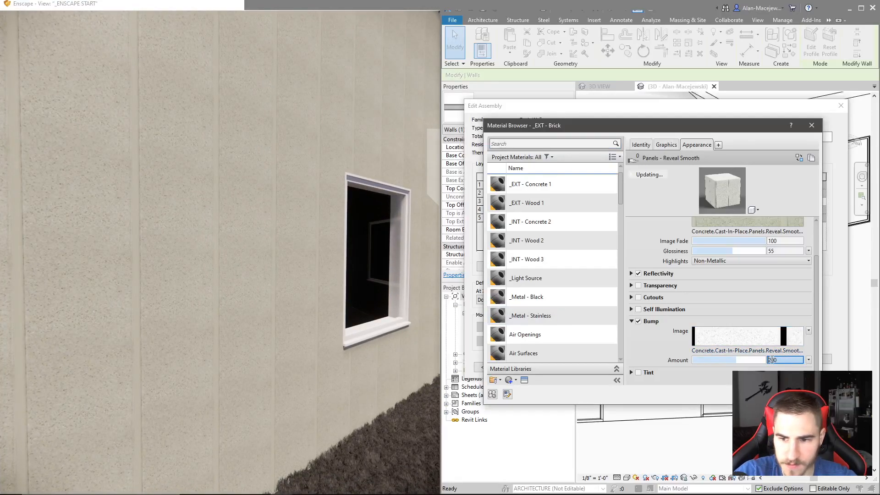
{"action": "left_click", "coordinate": [803, 394]}
{"action": "left_click", "coordinate": [194, 376]}
{"action": "scroll", "coordinate": [195, 375], "scroll_direction": "up", "scroll_amount": 3}
{"action": "key", "text": "s"}
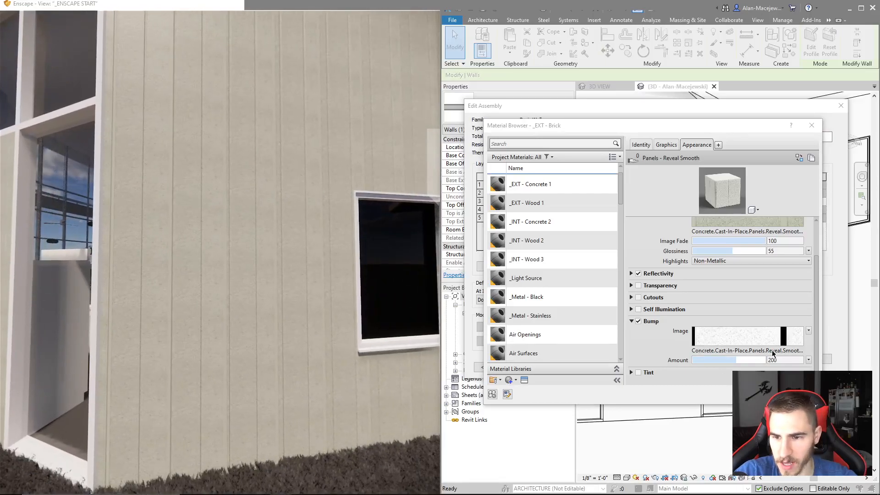
- Set the Bump amount of the Panels - Reveal Smooth appearance to 500
{"action": "double_click", "coordinate": [784, 360]}
{"action": "type", "text": "500"}
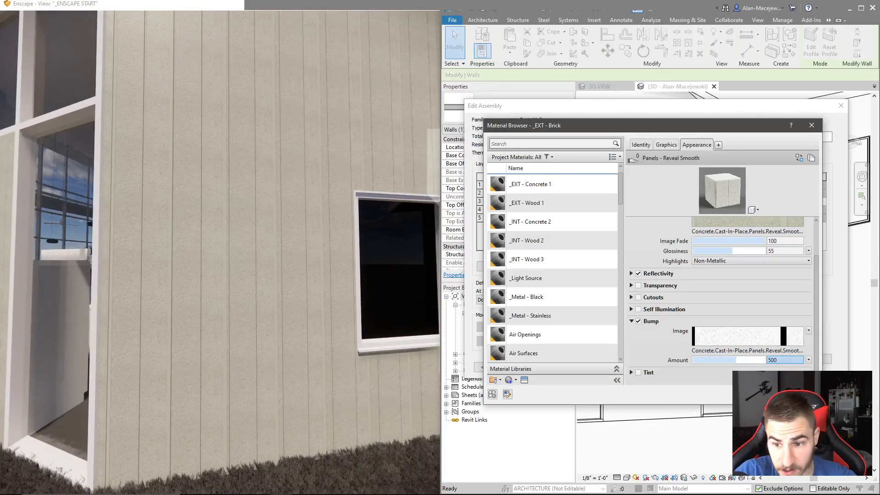
{"action": "key", "text": "Return"}
- Examine the concrete panel wall's surface grain and grooves at close range around the window in Enscape
{"action": "right_click_drag", "start_coordinate": [284, 276], "coordinate": [334, 252]}
{"action": "key", "text": "s"}
{"action": "key", "text": "w"}
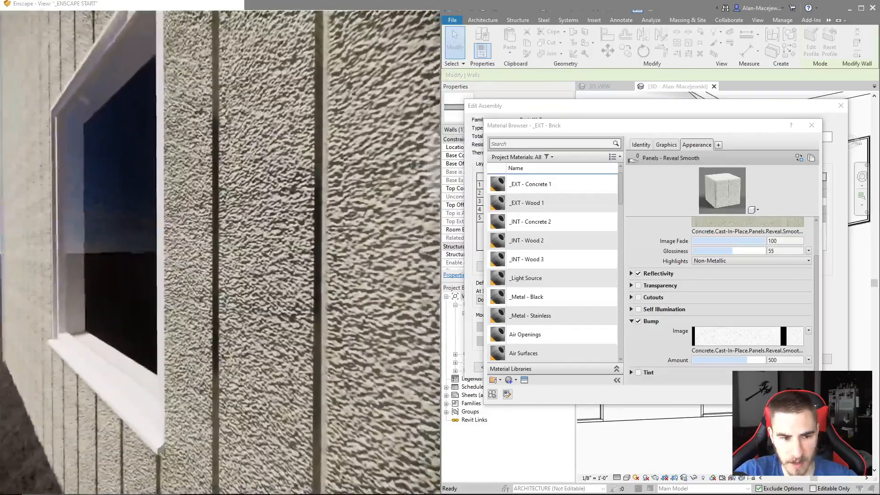
{"action": "key", "text": "w"}
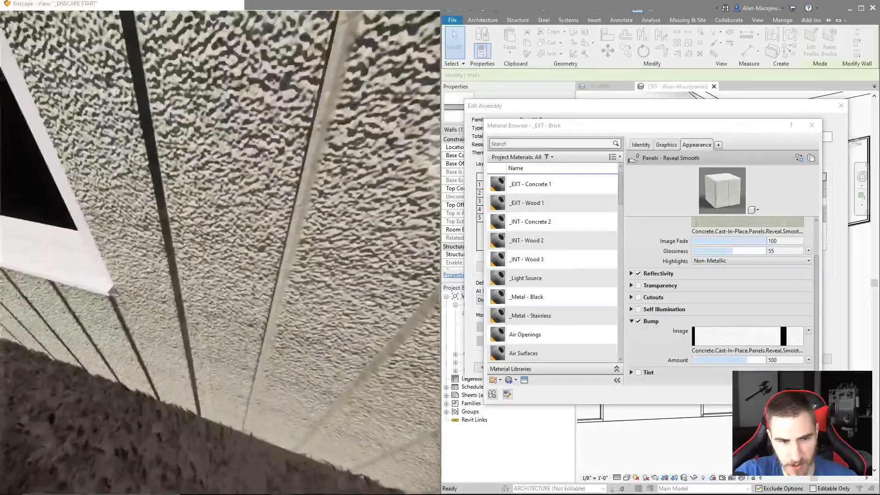
{"action": "left_click_drag", "start_coordinate": [220, 252], "coordinate": [220, 234]}
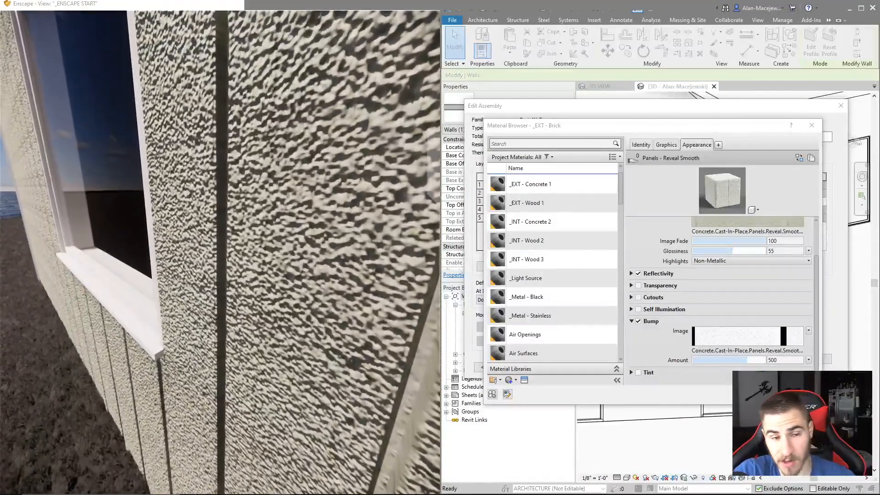
{"action": "left_click_drag", "start_coordinate": [220, 252], "coordinate": [137, 211]}
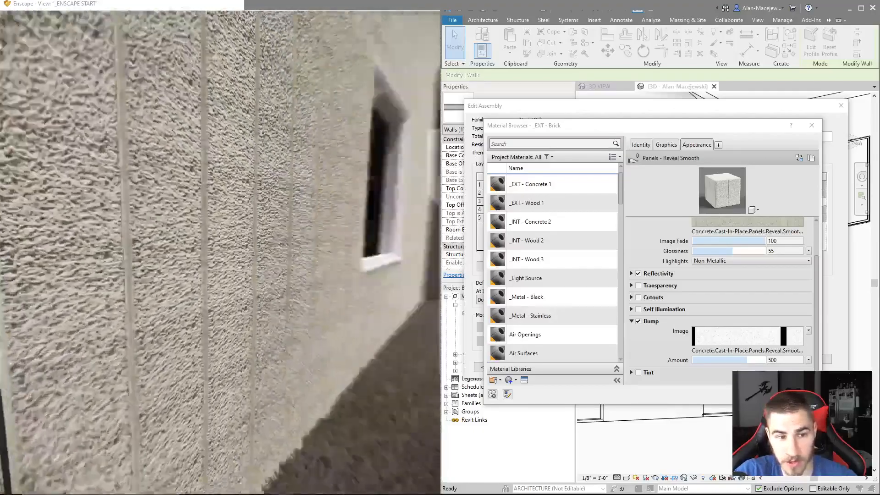
{"action": "left_click_drag", "start_coordinate": [220, 252], "coordinate": [74, 227]}
- Walk back from the house and around its glazed corner in Enscape to compare the panel relief from a distance
{"action": "key", "text": "s"}
{"action": "key", "text": "s"}
{"action": "left_click_drag", "start_coordinate": [253, 413], "coordinate": [316, 322]}
{"action": "key", "text": "w"}
{"action": "key", "text": "s"}
{"action": "key", "text": "w"}
{"action": "key", "text": "s"}
{"action": "key", "text": "w"}
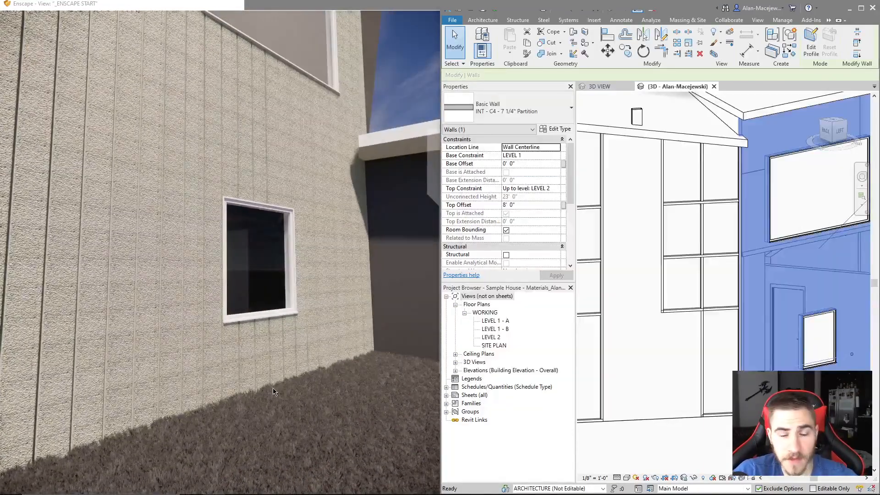
{"action": "key", "text": "d"}
{"action": "left_click_drag", "start_coordinate": [367, 378], "coordinate": [231, 377]}
{"action": "key", "text": "w"}
{"action": "key", "text": "a"}
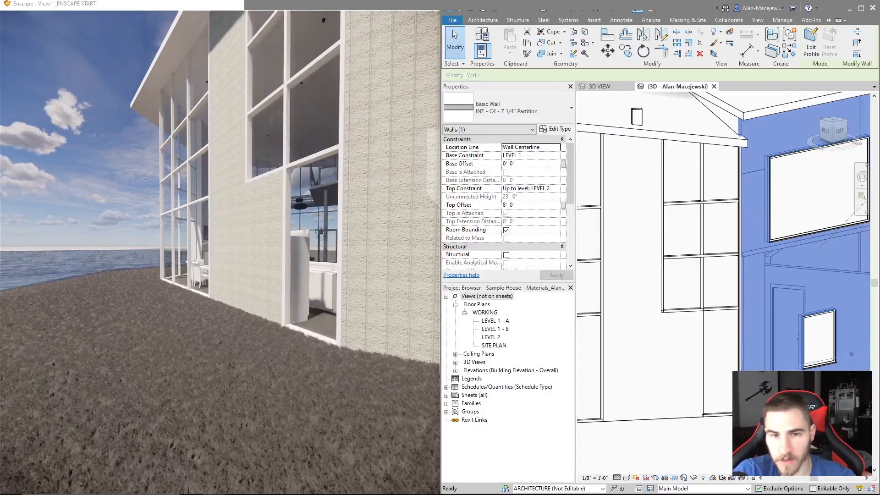
{"action": "left_click_drag", "start_coordinate": [358, 379], "coordinate": [357, 373]}
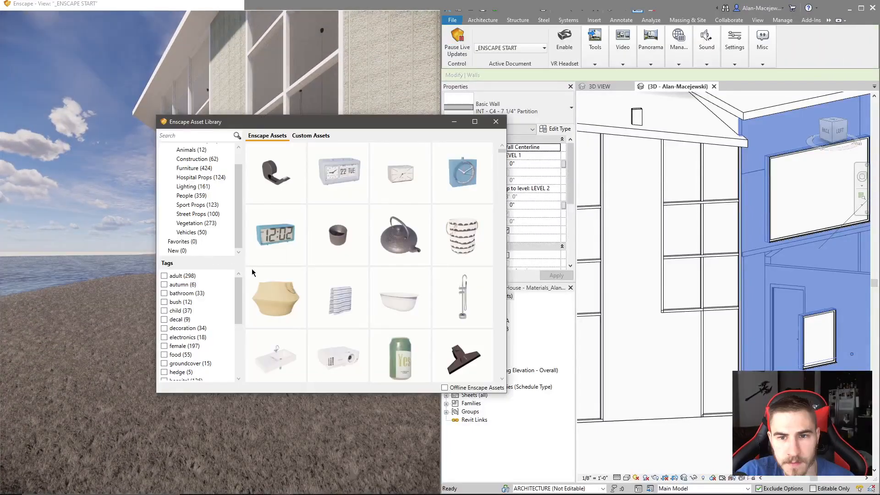
- Review the Offline Enscape Assets download option in the asset library and close it without choosing a folder
{"action": "mouse_move", "coordinate": [487, 313]}
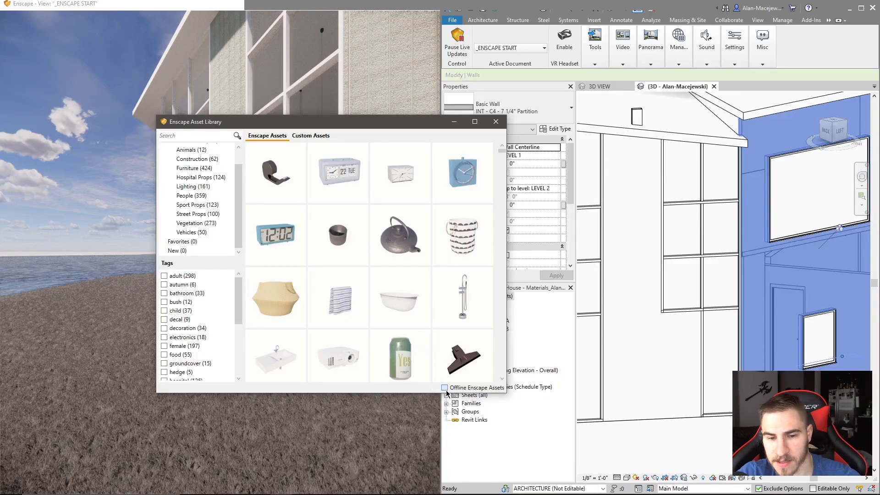
{"action": "left_click", "coordinate": [445, 388]}
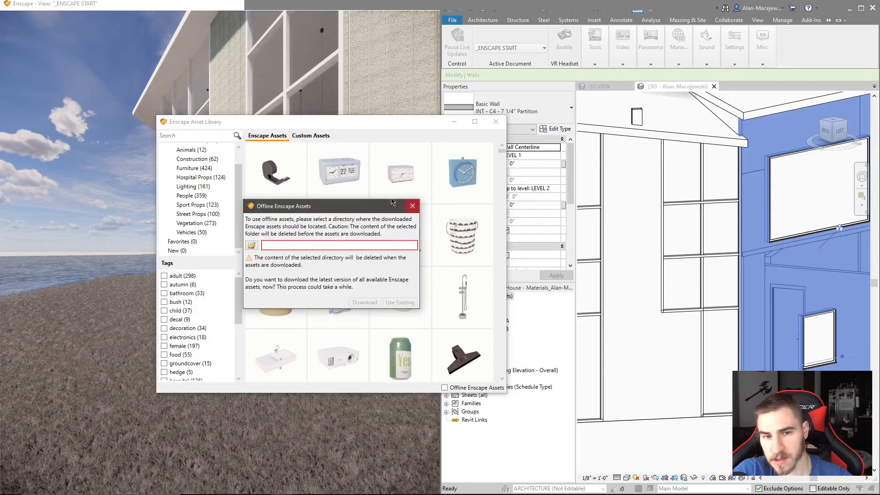
{"action": "left_click", "coordinate": [413, 206]}
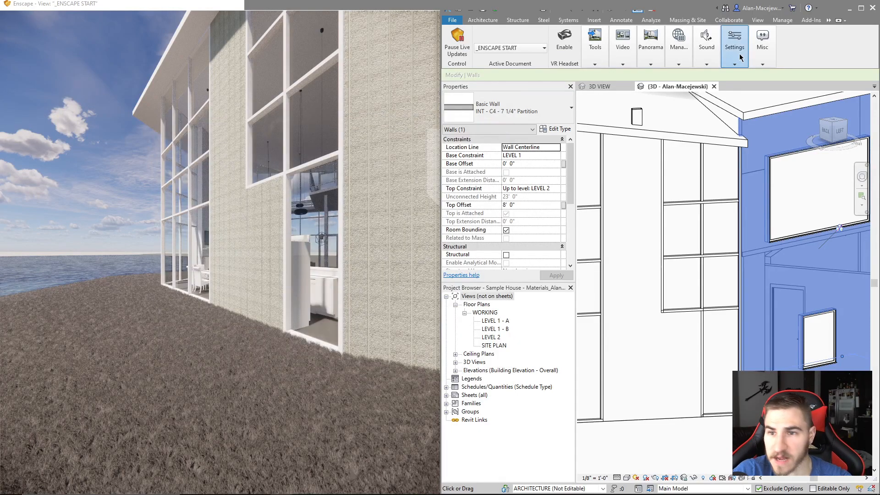
- Disable Restmode in Enscape's general performance settings and turn the Enscape view to judge the rendering
{"action": "left_click", "coordinate": [734, 46]}
{"action": "left_click_drag", "start_coordinate": [314, 82], "coordinate": [560, 94]}
{"action": "left_click", "coordinate": [362, 139]}
{"action": "left_click", "coordinate": [431, 161]}
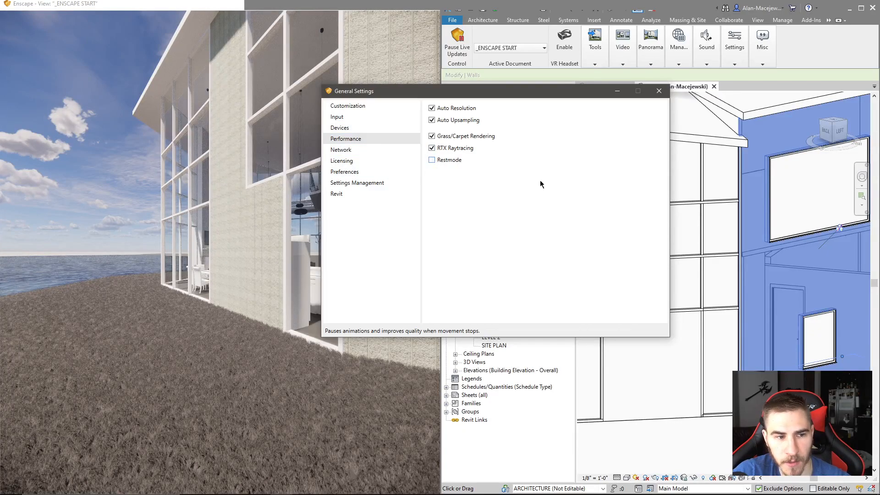
{"action": "left_click", "coordinate": [238, 359]}
{"action": "left_click_drag", "start_coordinate": [238, 358], "coordinate": [202, 325]}
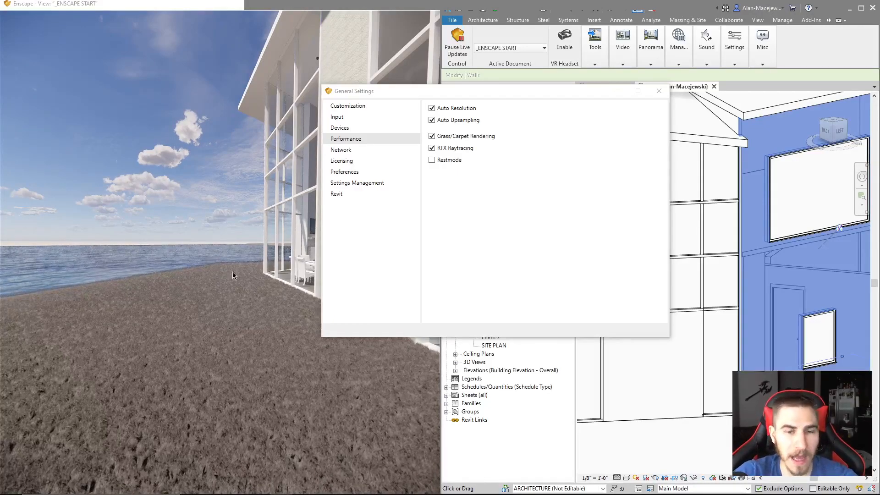
- Re-enable Restmode and turn the Enscape view several times to compare the image while moving and at rest
{"action": "left_click", "coordinate": [431, 160]}
{"action": "left_click", "coordinate": [229, 323]}
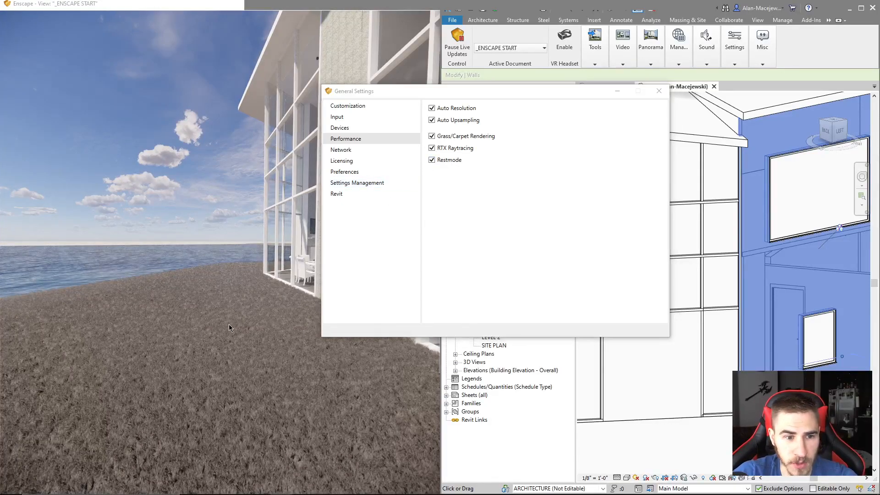
{"action": "left_click_drag", "start_coordinate": [259, 313], "coordinate": [371, 249]}
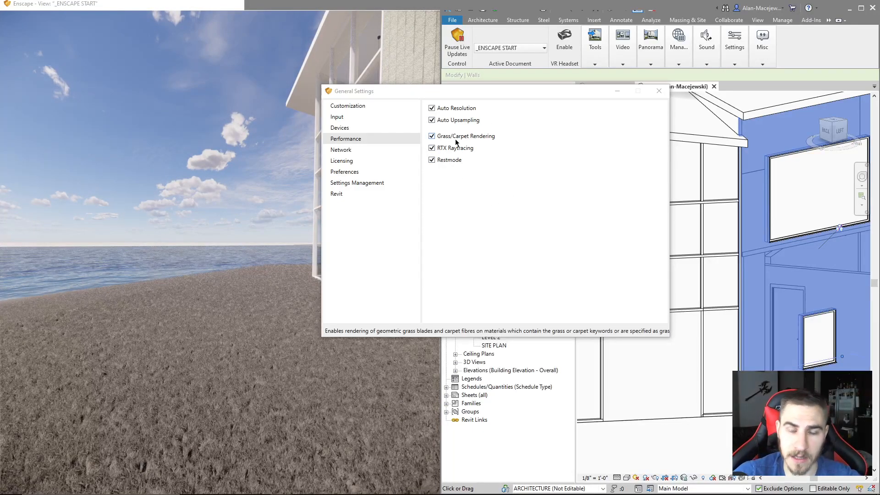
{"action": "left_click_drag", "start_coordinate": [276, 318], "coordinate": [355, 320]}
{"action": "left_click_drag", "start_coordinate": [280, 317], "coordinate": [358, 312]}
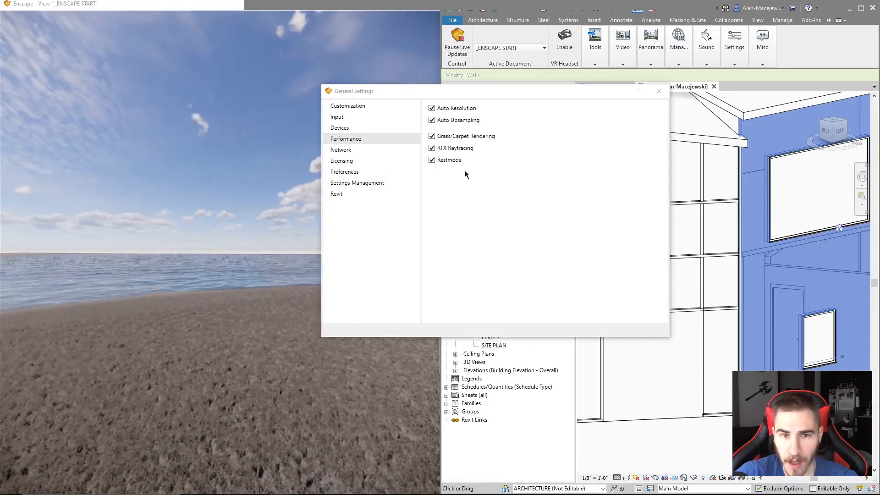
- Turn Restmode off again, check the view's movement in Enscape and close the general settings
{"action": "left_click", "coordinate": [432, 160]}
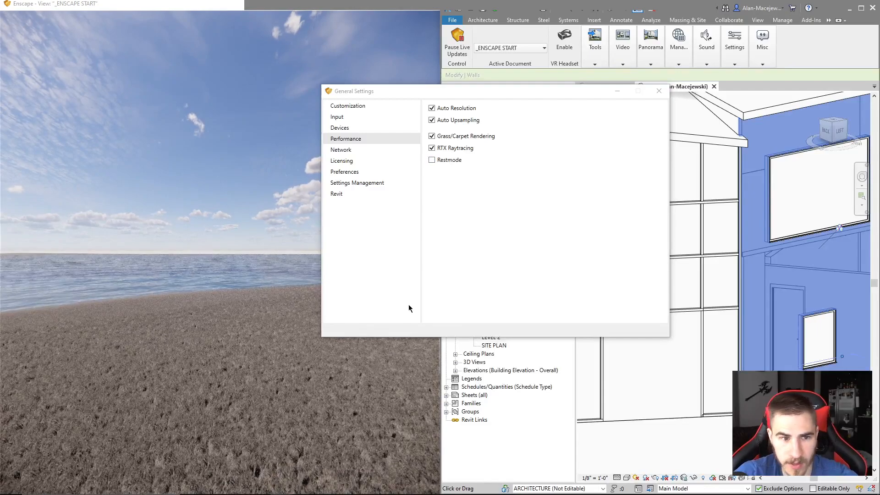
{"action": "left_click_drag", "start_coordinate": [257, 321], "coordinate": [332, 305]}
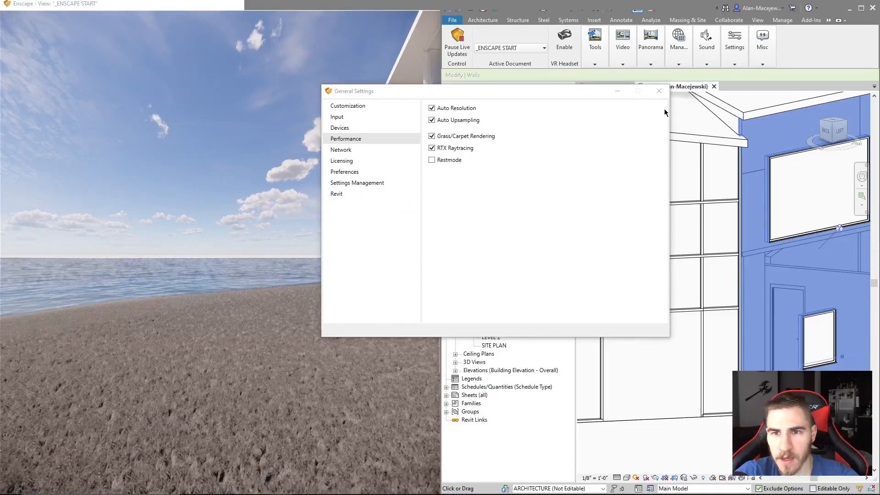
{"action": "left_click", "coordinate": [659, 92]}
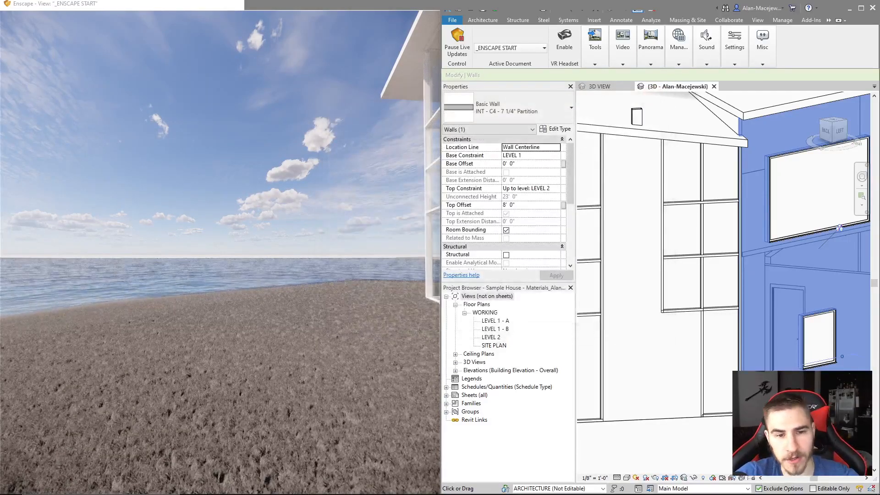